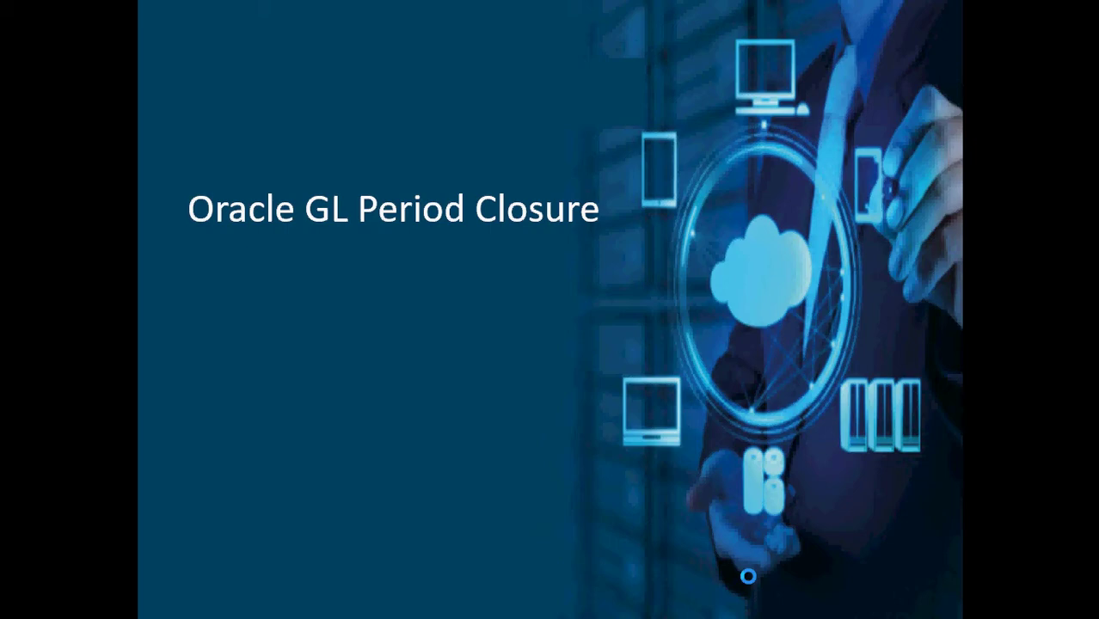
- End the slide show, switch to the Oracle Concepts workbook in Excel and select the GL entry in the module closing sequence
{"action": "key", "text": "Escape"}
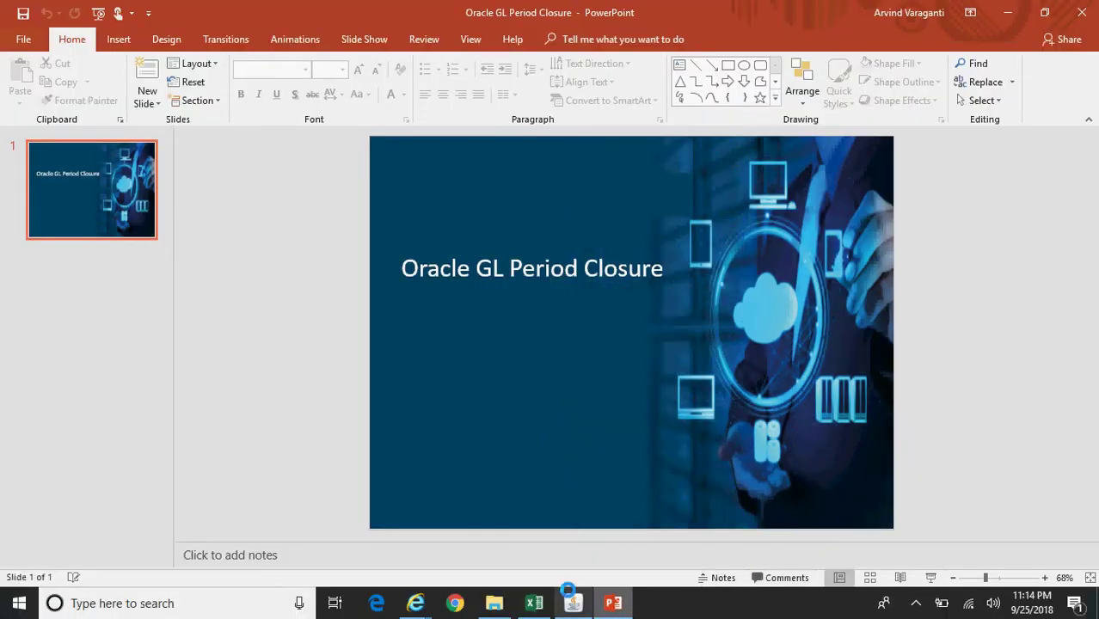
{"action": "left_click", "coordinate": [534, 603]}
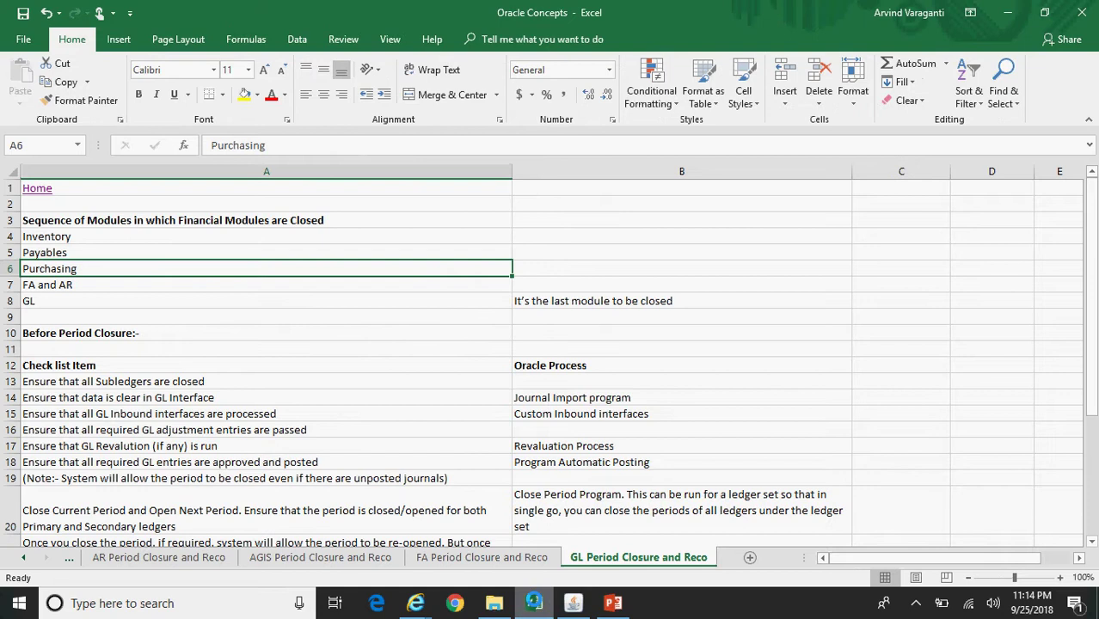
{"action": "left_click", "coordinate": [152, 298]}
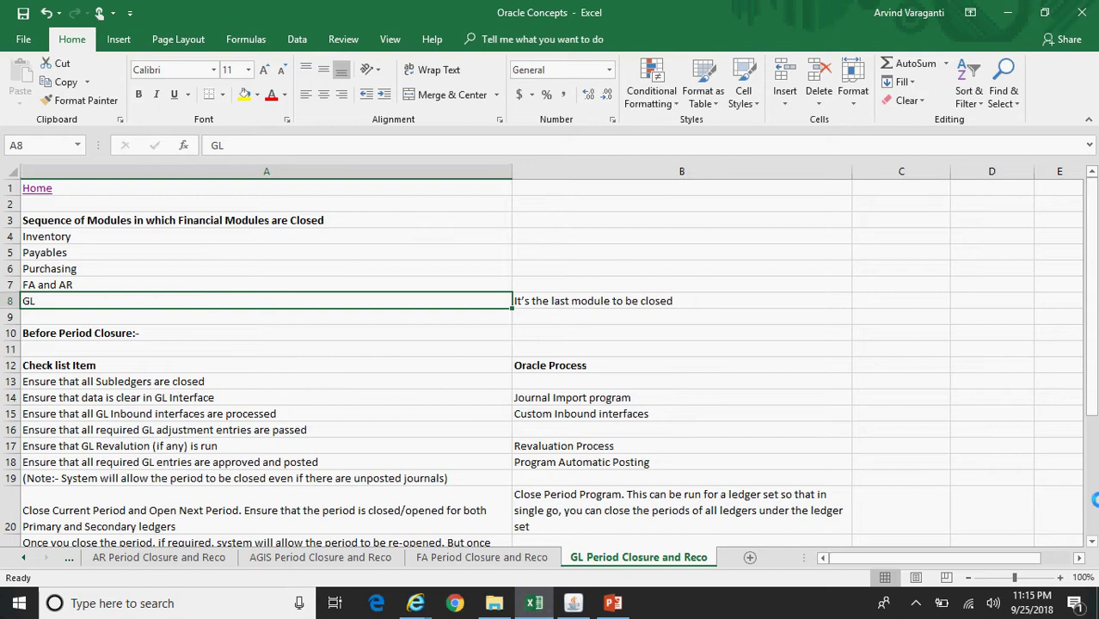
- Look at the August and September 2018 calendar months, and return to the GL entry in the worksheet
{"action": "left_click", "coordinate": [1035, 596]}
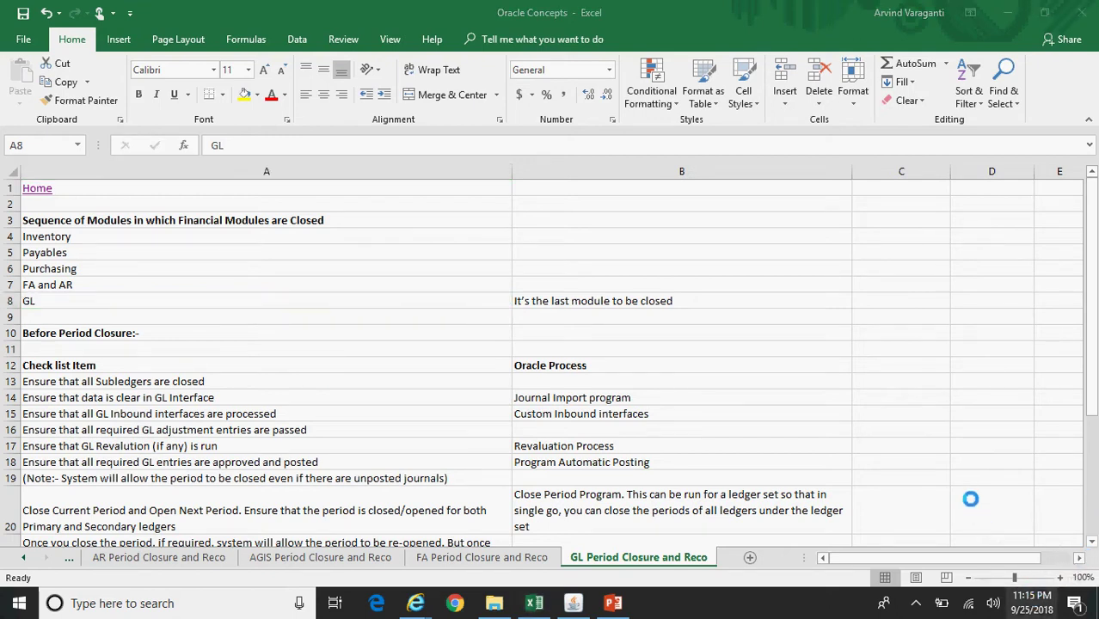
{"action": "scroll", "coordinate": [1048, 226], "scroll_direction": "up", "scroll_amount": 1}
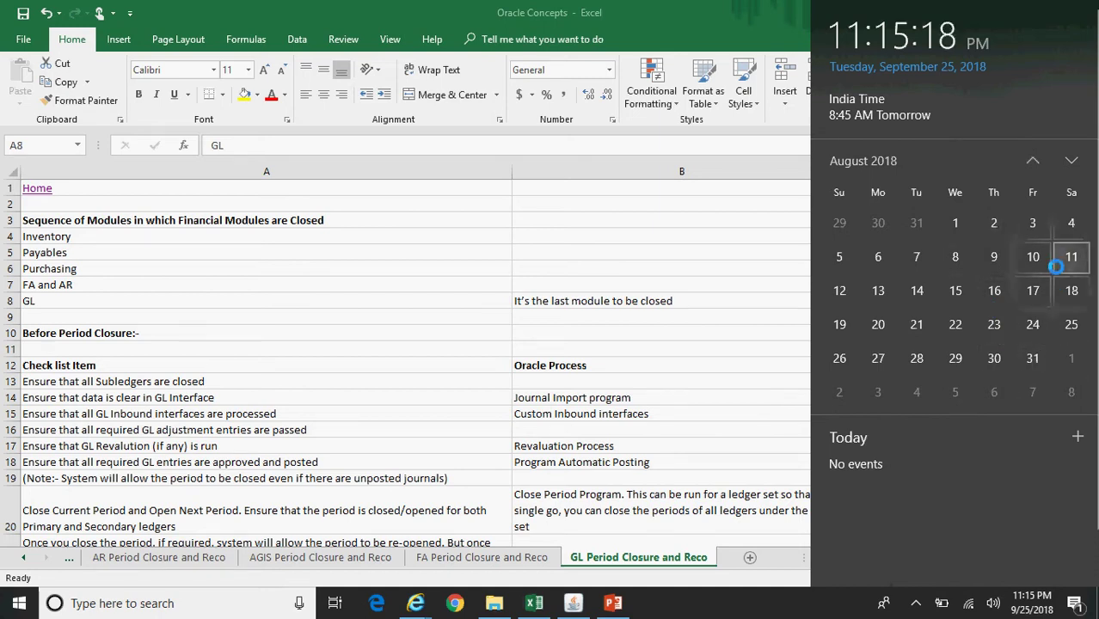
{"action": "left_click", "coordinate": [1071, 160]}
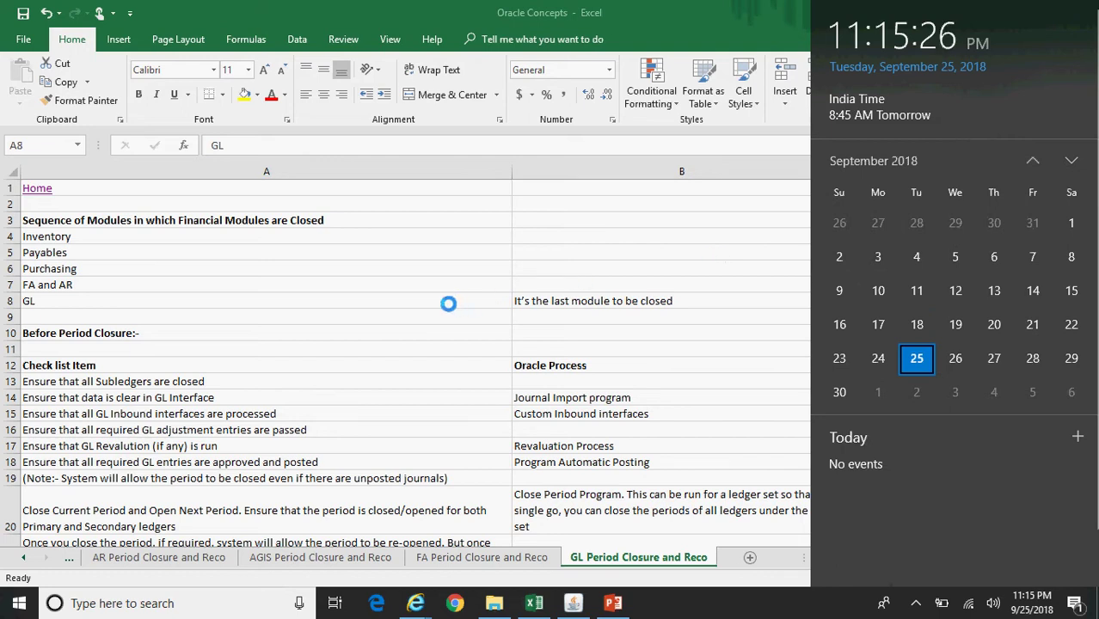
{"action": "left_click", "coordinate": [366, 302]}
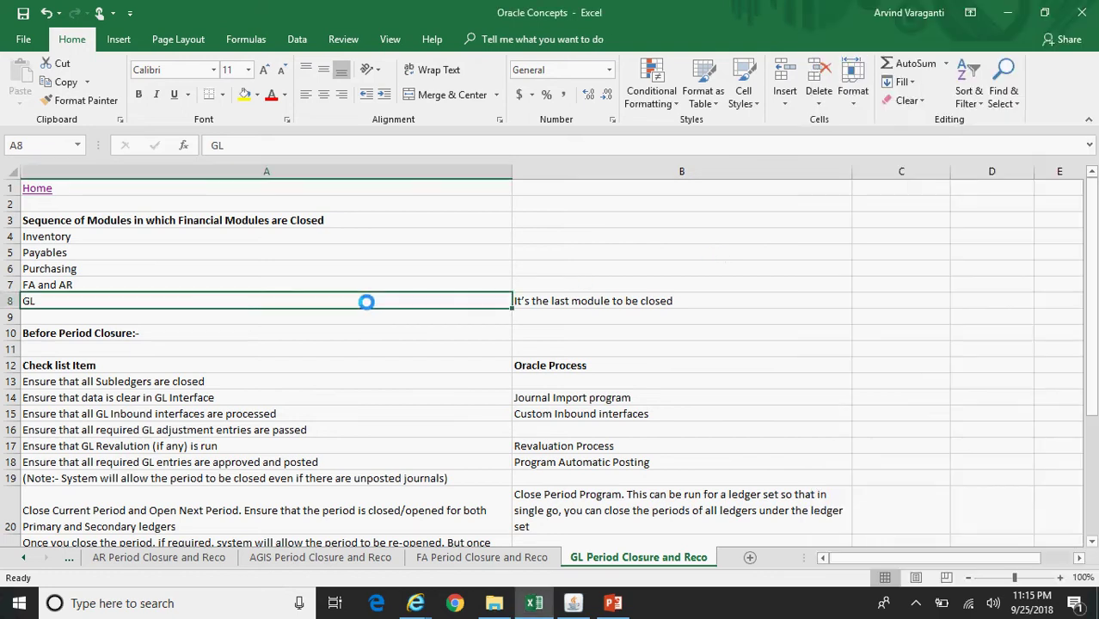
- Go through the pre-closure checklist from the subledger check to journal approval and posting, including the related Oracle processes
{"action": "left_click", "coordinate": [181, 367]}
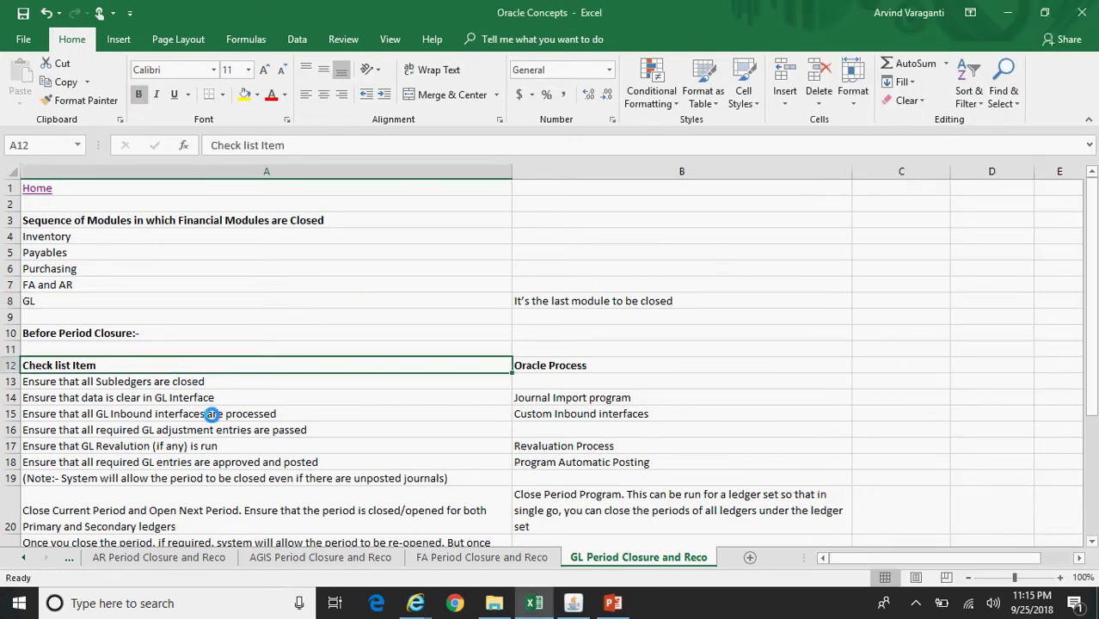
{"action": "key", "text": "Down"}
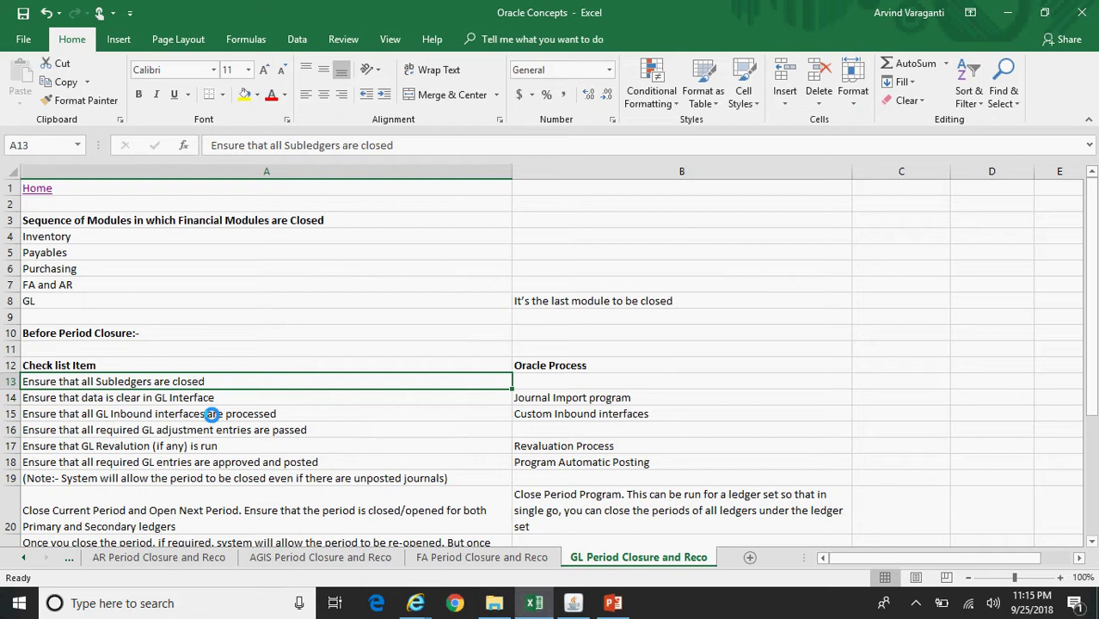
{"action": "key", "text": "Down"}
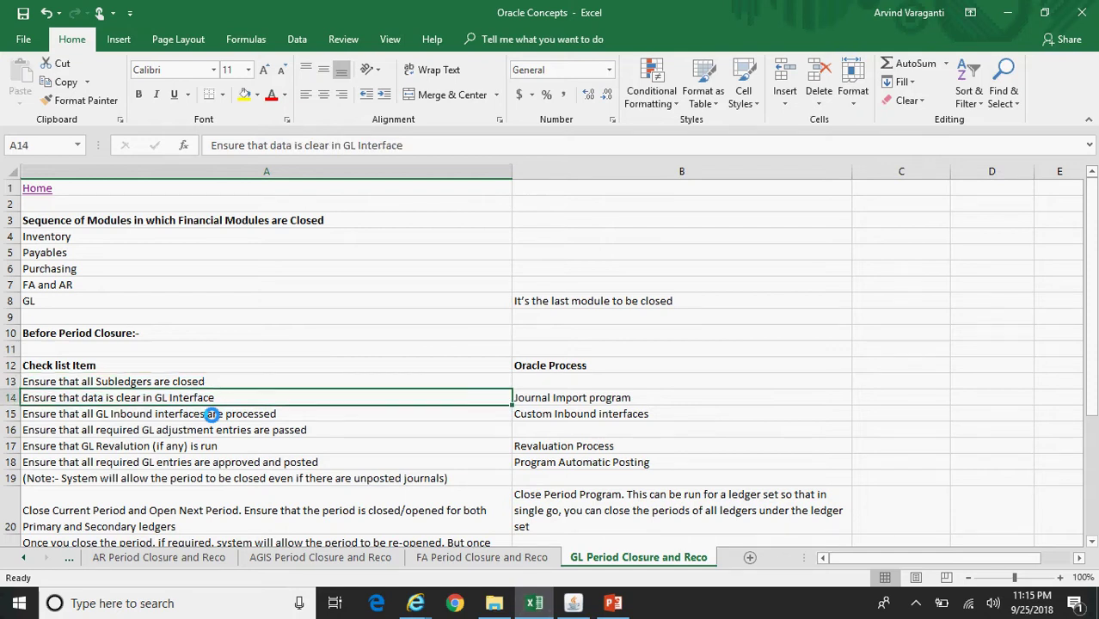
{"action": "key", "text": "Right"}
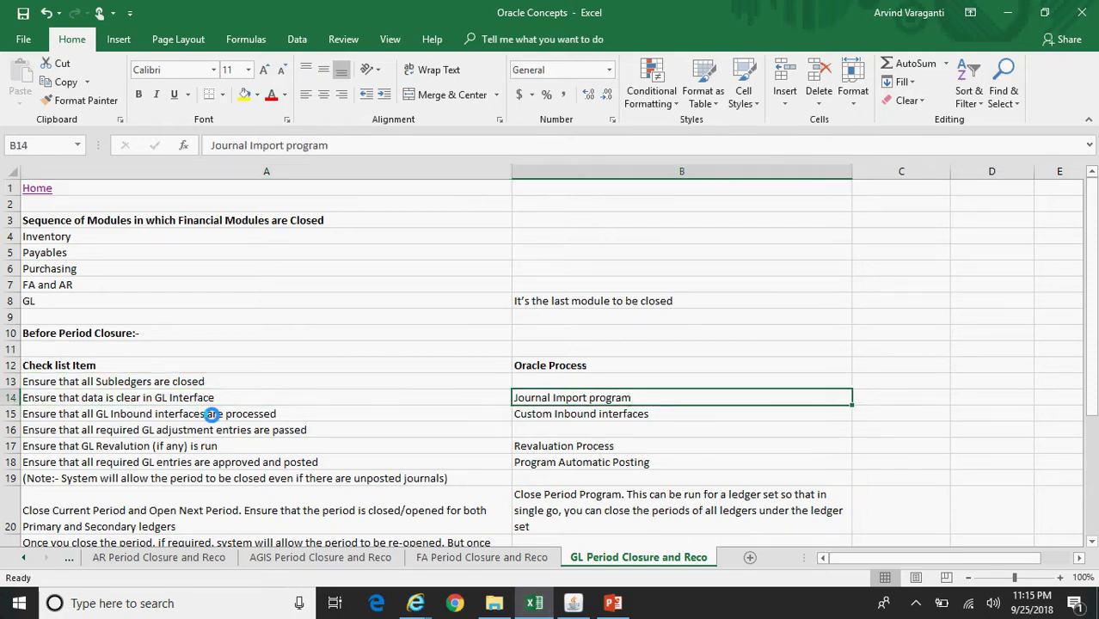
{"action": "key", "text": "Left"}
{"action": "key", "text": "Down"}
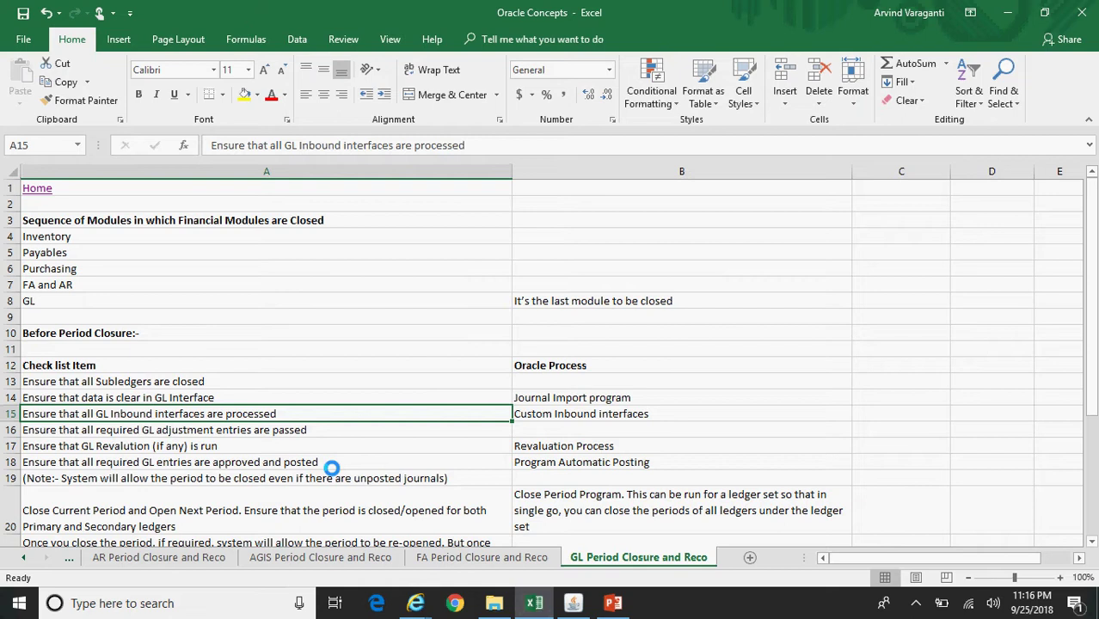
{"action": "key", "text": "Down"}
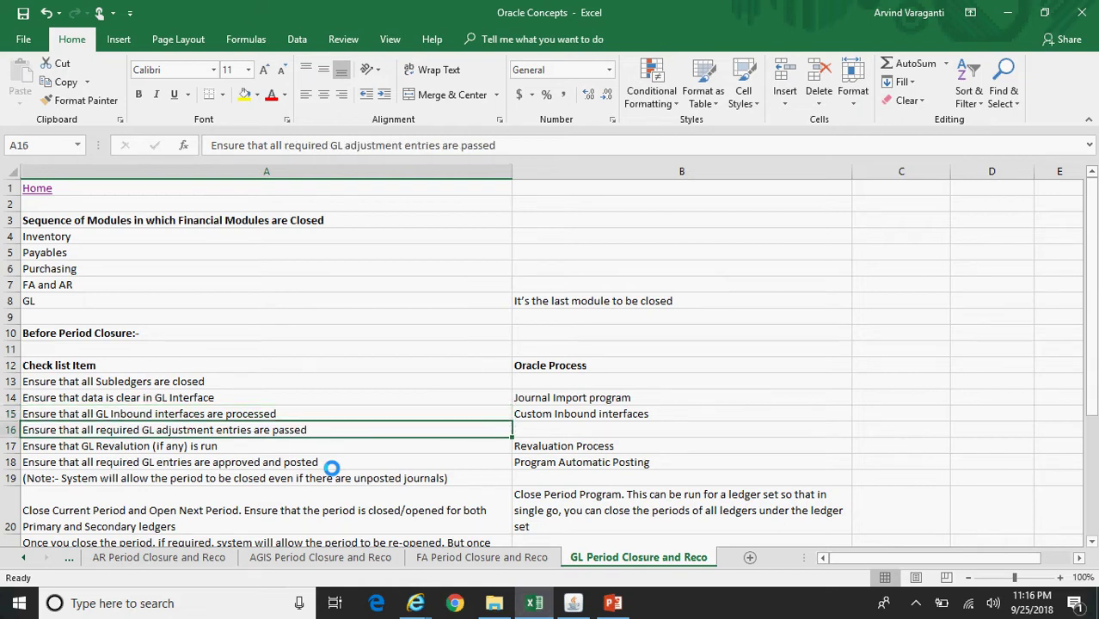
{"action": "key", "text": "Down"}
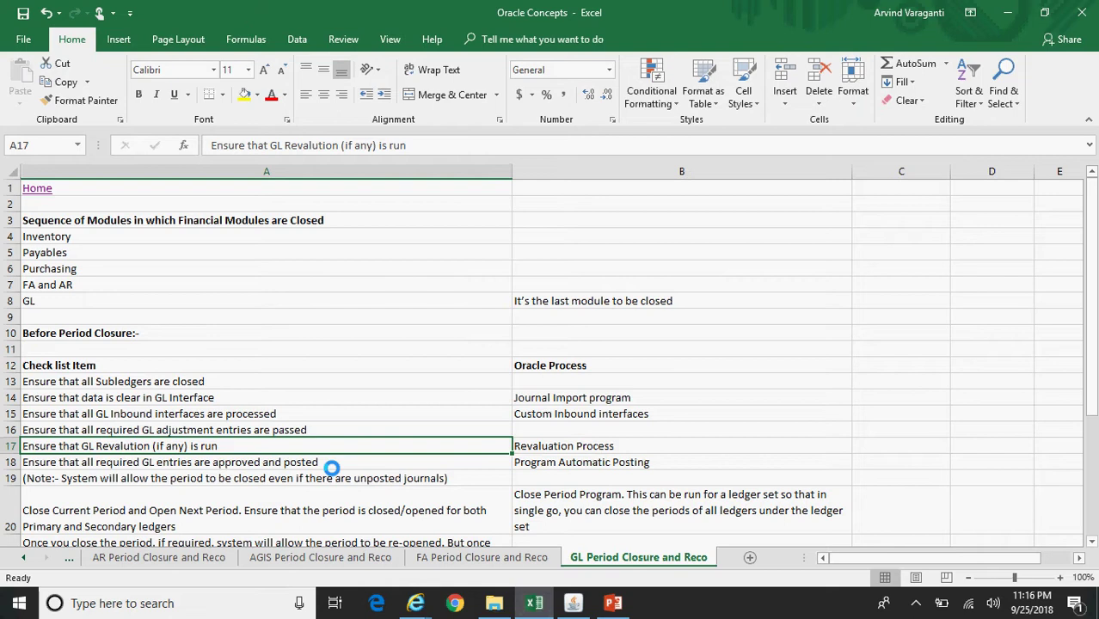
{"action": "key", "text": "Down"}
{"action": "key", "text": "Right"}
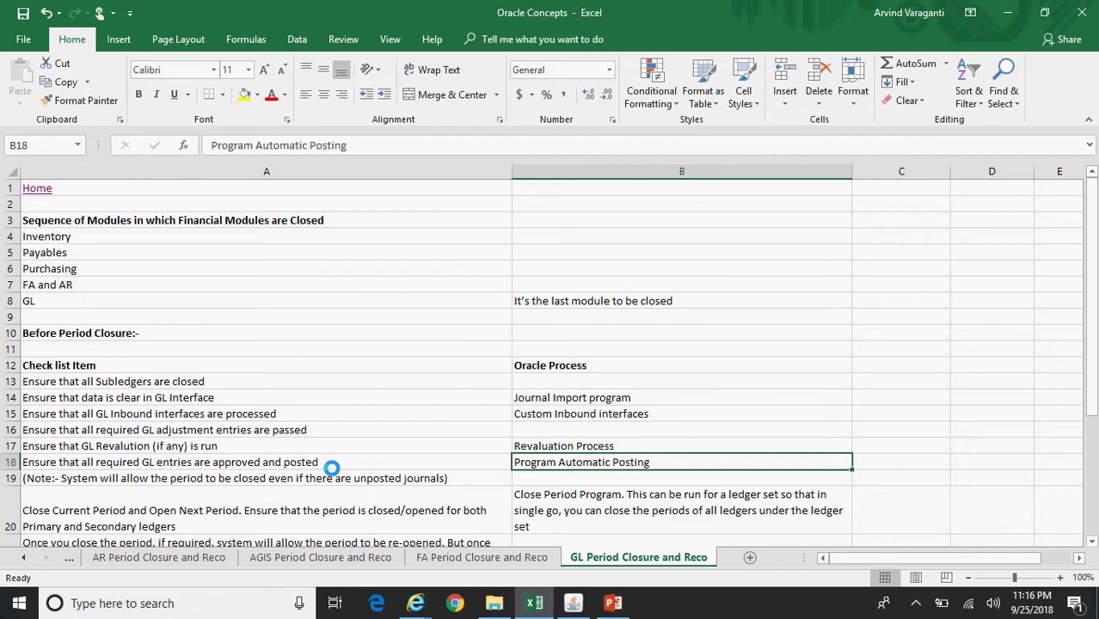
- Review the checklist notes on unposted journals, reopening periods, and closing the current period while opening the next one
{"action": "key", "text": "Left"}
{"action": "key", "text": "Down"}
{"action": "key", "text": "Down"}
{"action": "key", "text": "Down"}
{"action": "key", "text": "Down"}
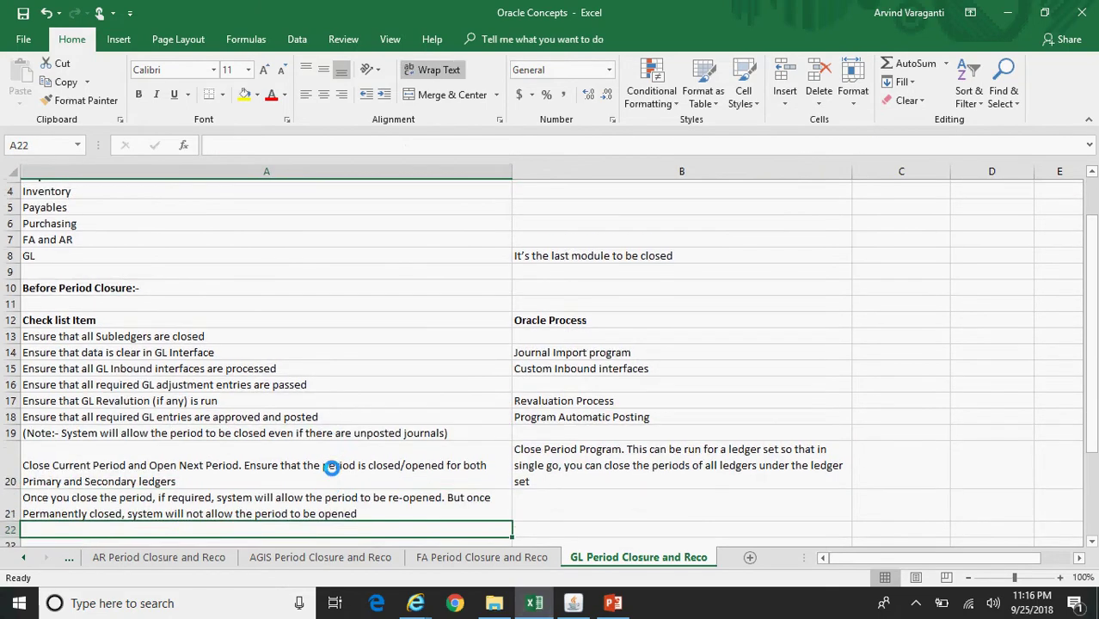
{"action": "key", "text": "Up"}
{"action": "key", "text": "Up"}
{"action": "key", "text": "Up"}
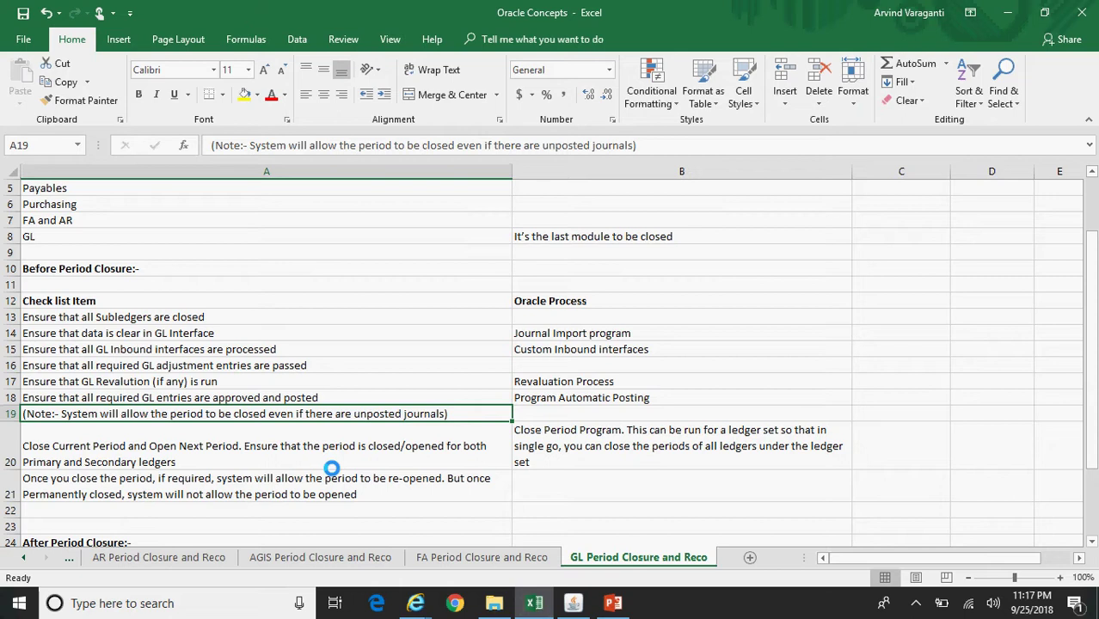
{"action": "left_click", "coordinate": [331, 469]}
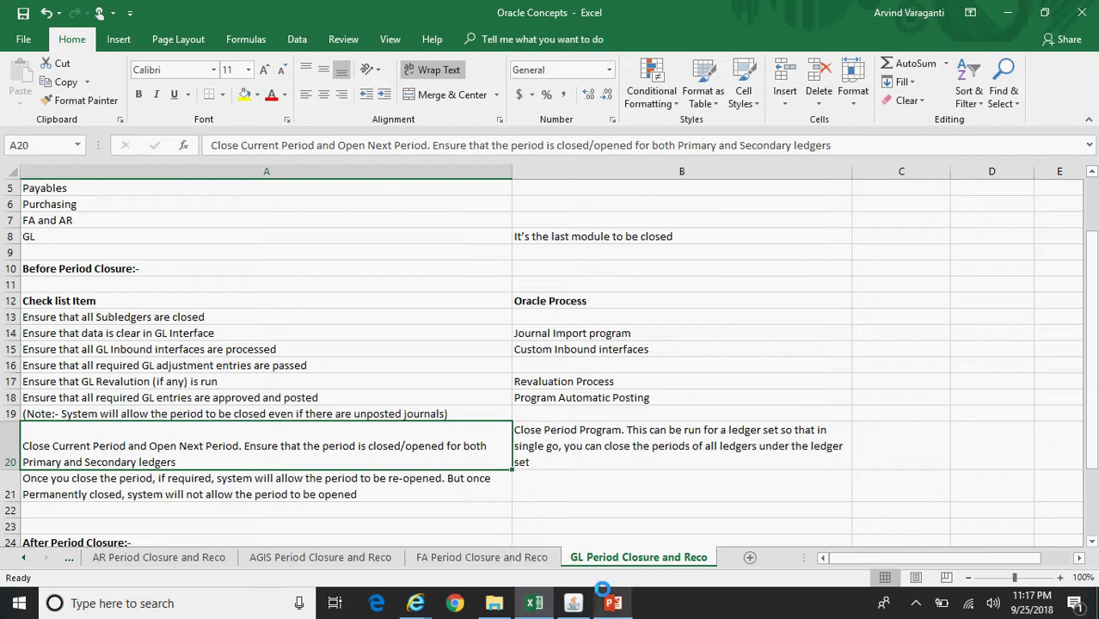
- Switch to Oracle Applications and open the Open/Close periods function under Setup for the General Ledger Superuser responsibility
{"action": "mouse_move", "coordinate": [573, 603]}
{"action": "left_click", "coordinate": [535, 566]}
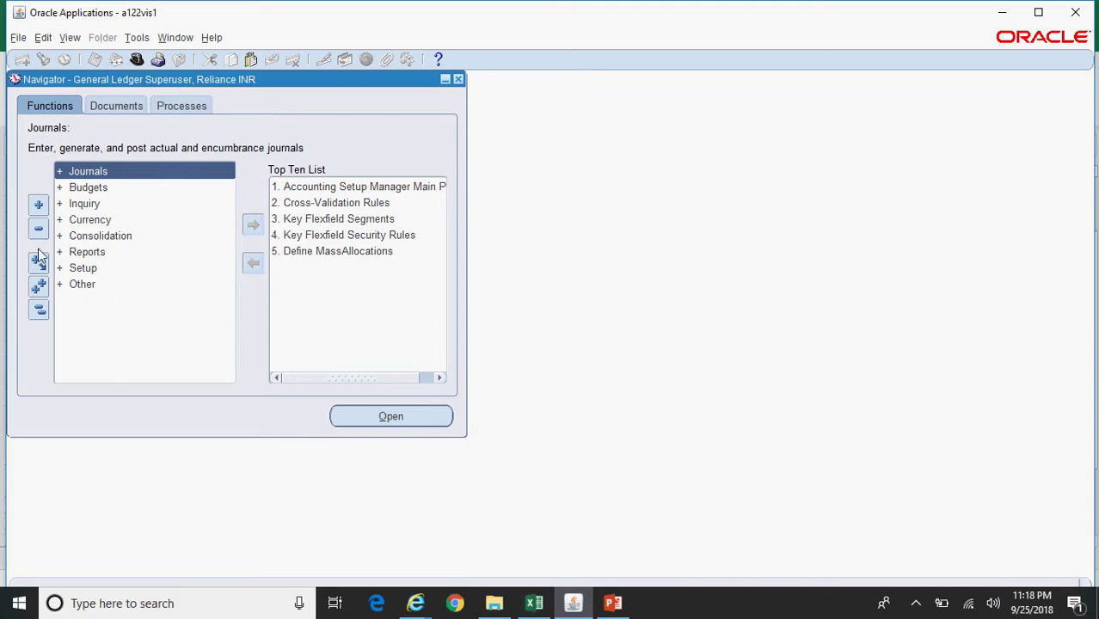
{"action": "double_click", "coordinate": [82, 268]}
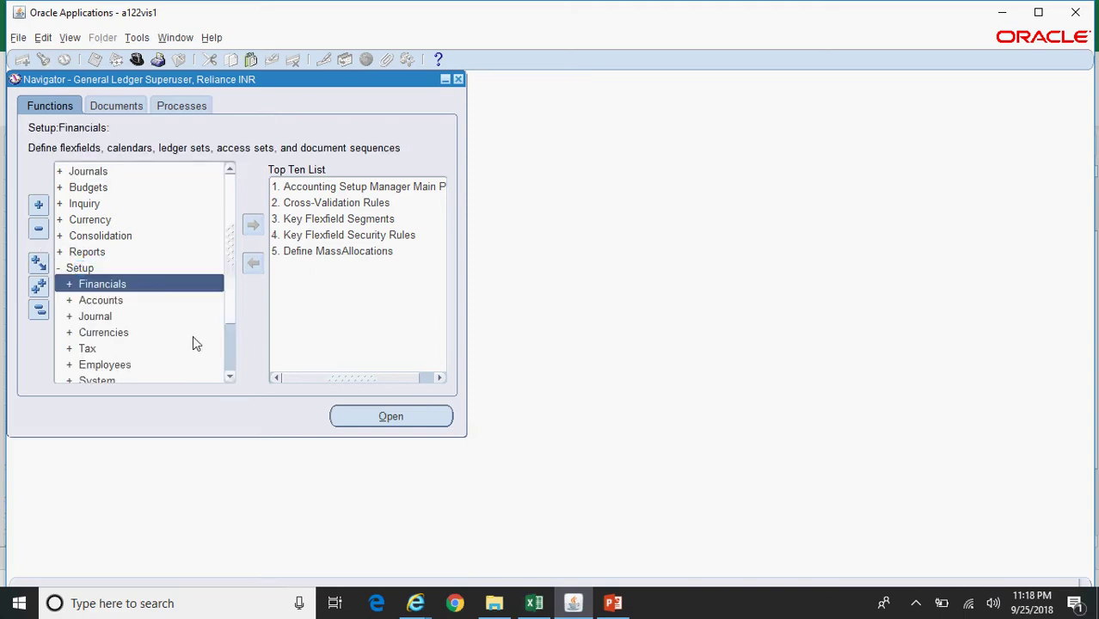
{"action": "left_click", "coordinate": [230, 377]}
{"action": "left_click", "coordinate": [230, 377]}
{"action": "left_click", "coordinate": [230, 376]}
{"action": "left_click", "coordinate": [229, 376]}
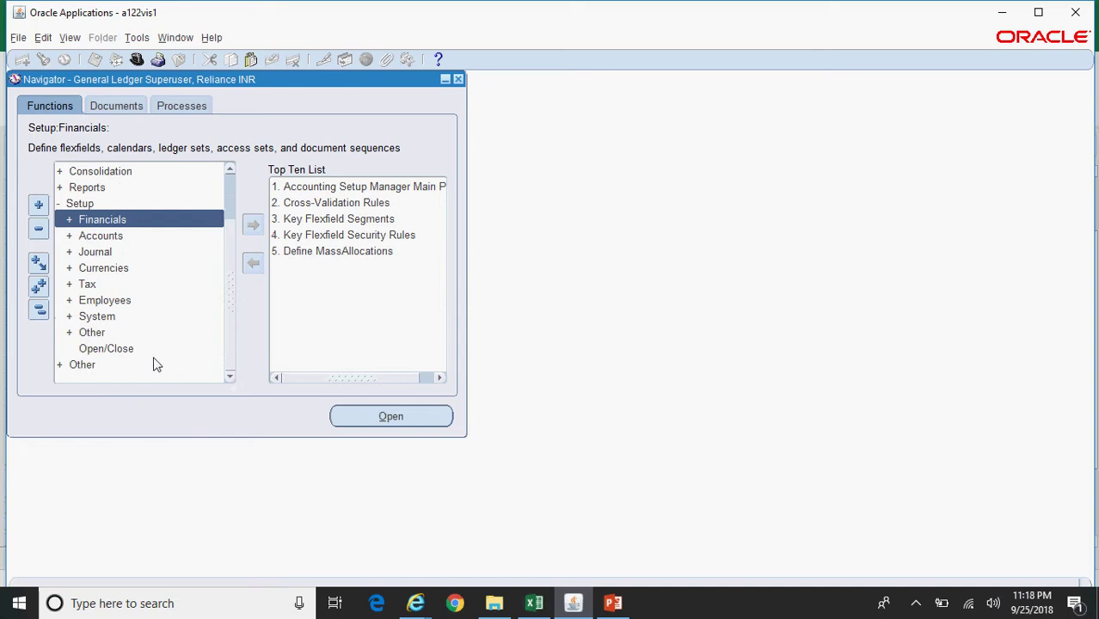
{"action": "double_click", "coordinate": [129, 349]}
{"action": "left_click", "coordinate": [419, 343]}
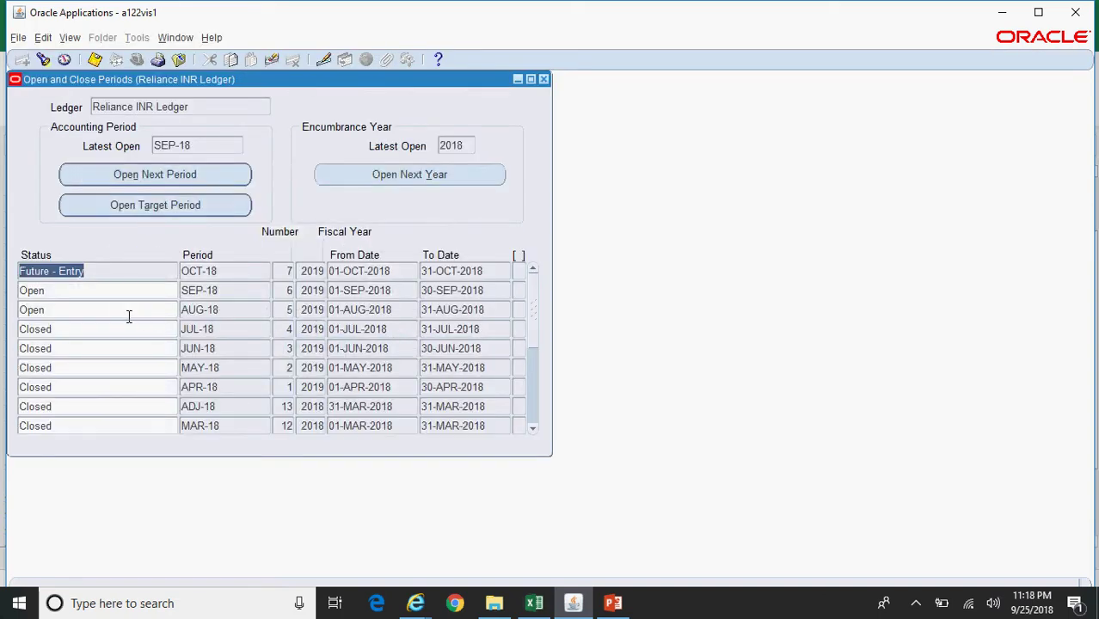
- Set the status of the AUG-18 period to Closed in the Reliance INR Ledger and save the change
{"action": "left_click", "coordinate": [104, 310]}
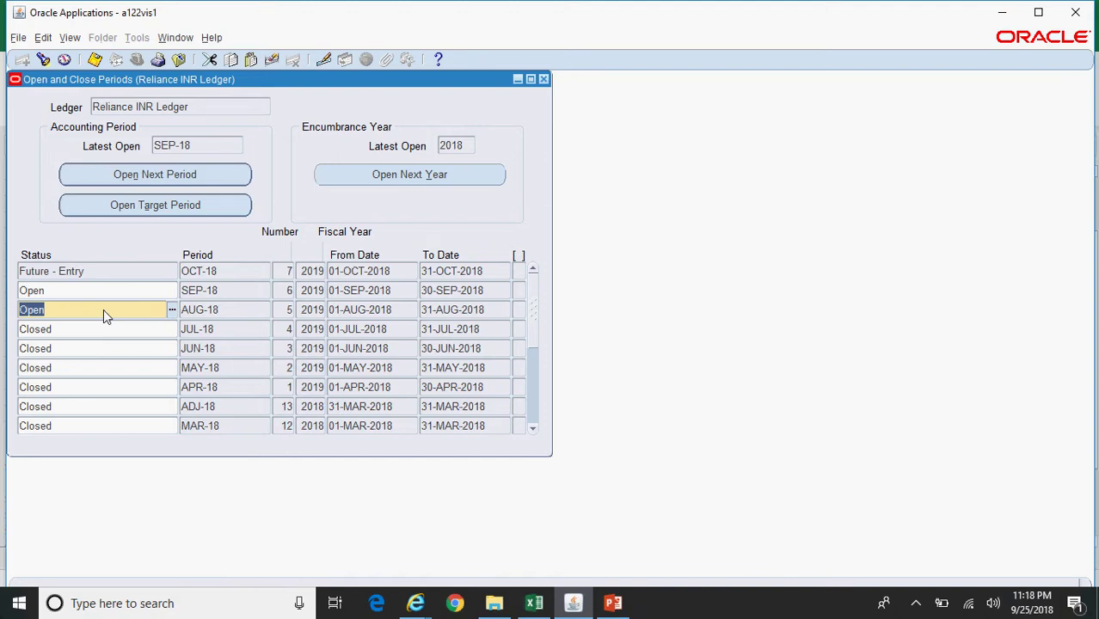
{"action": "left_click", "coordinate": [172, 311]}
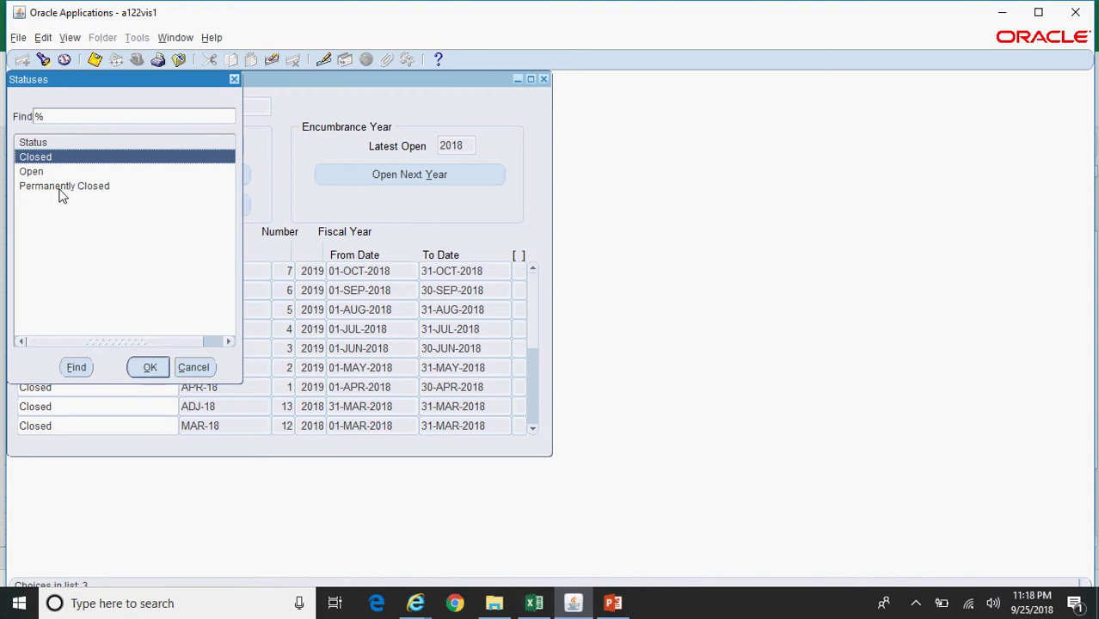
{"action": "left_click", "coordinate": [196, 368]}
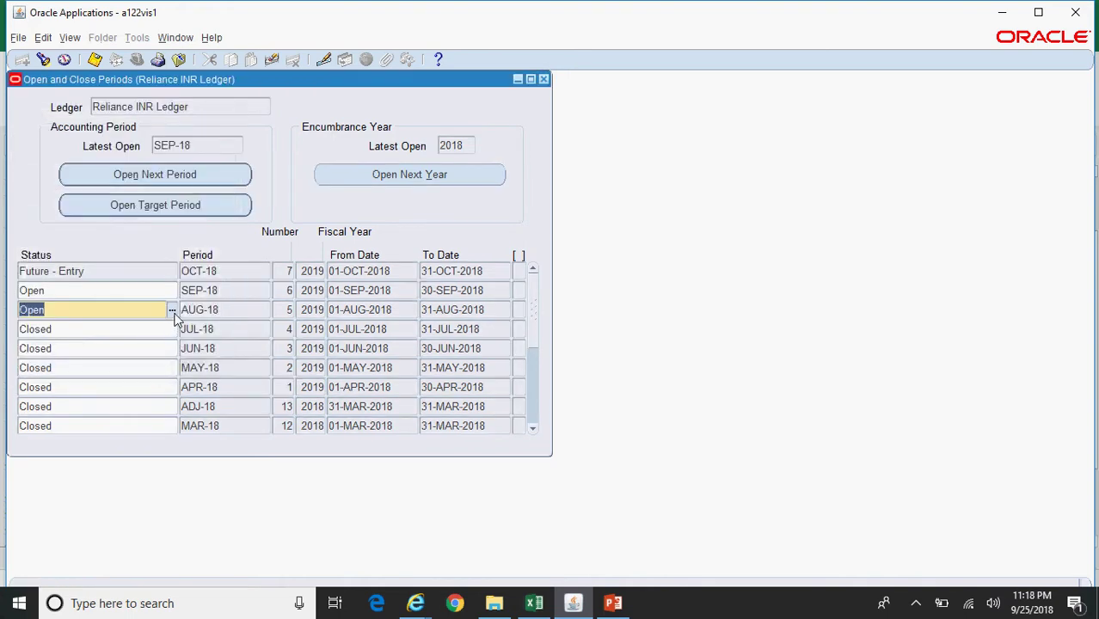
{"action": "left_click", "coordinate": [172, 311]}
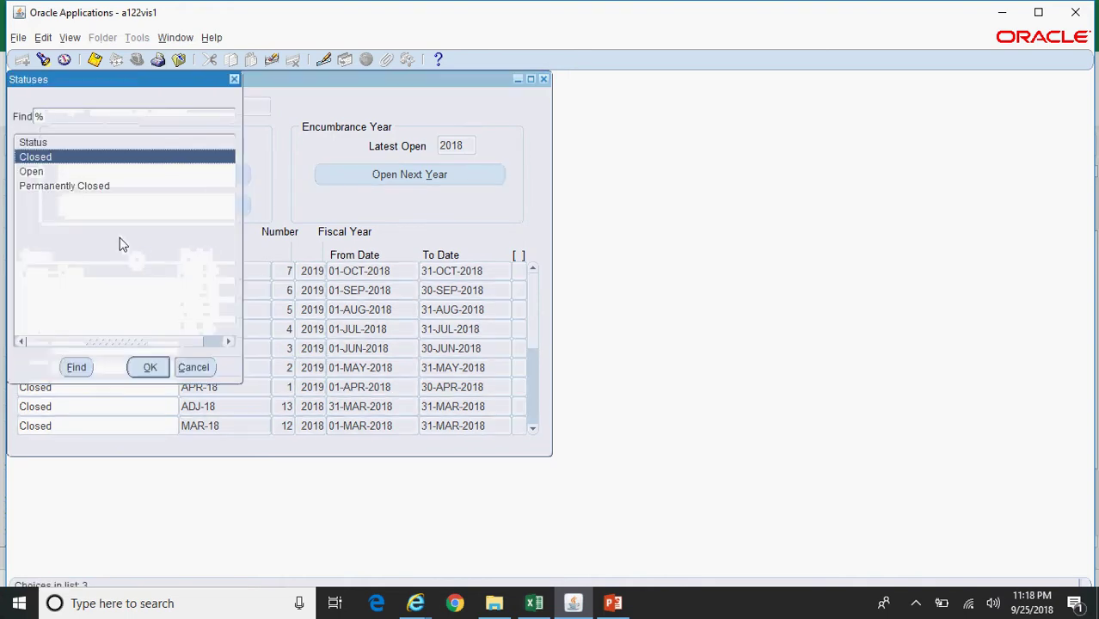
{"action": "left_click", "coordinate": [149, 367]}
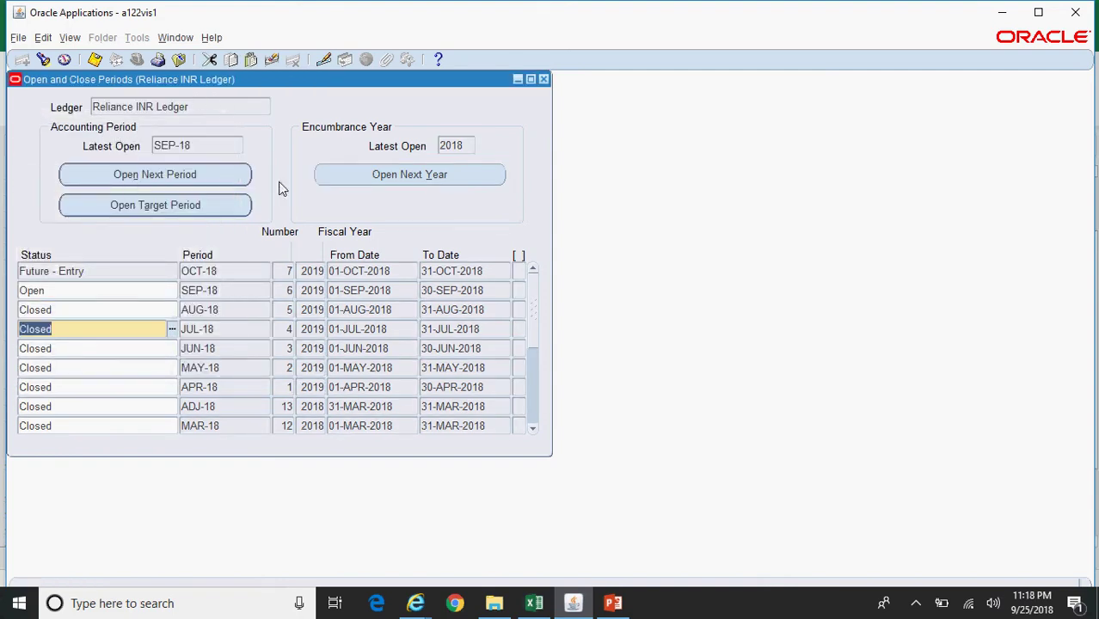
{"action": "left_click", "coordinate": [94, 59]}
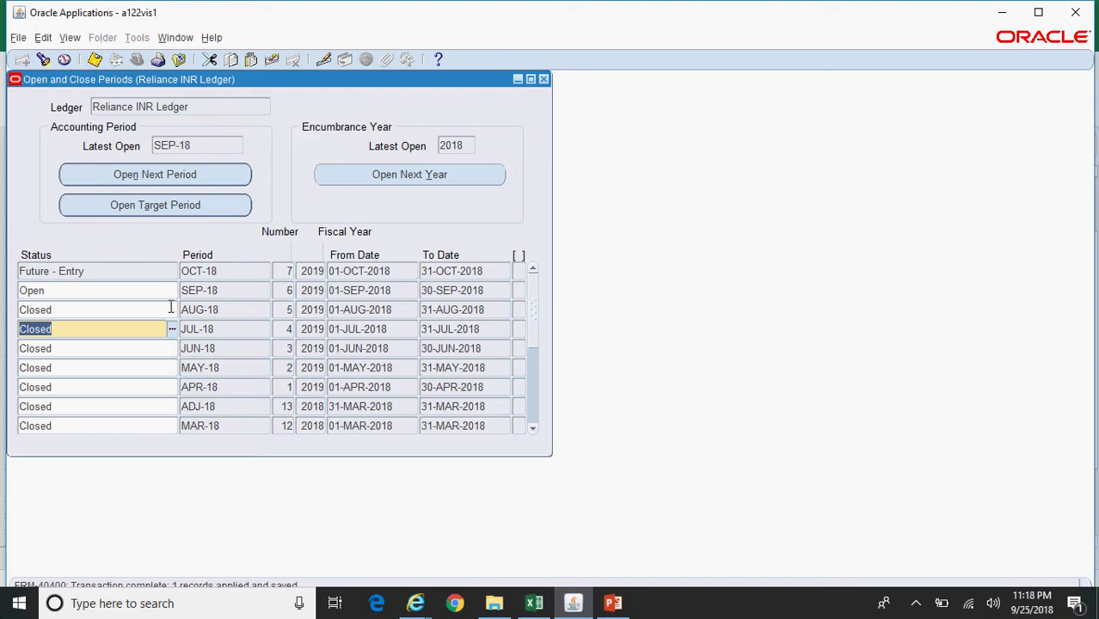
- Maximize the Oracle window, close the Open and Close Periods form and acknowledge the concurrent request note
{"action": "left_click", "coordinate": [1038, 12]}
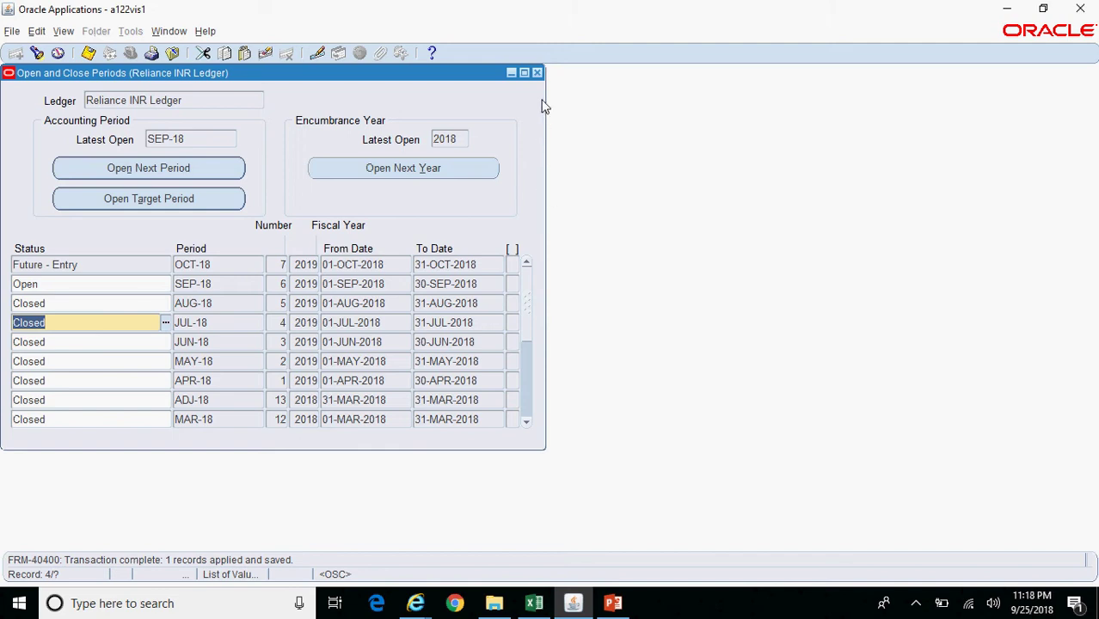
{"action": "left_click", "coordinate": [537, 73]}
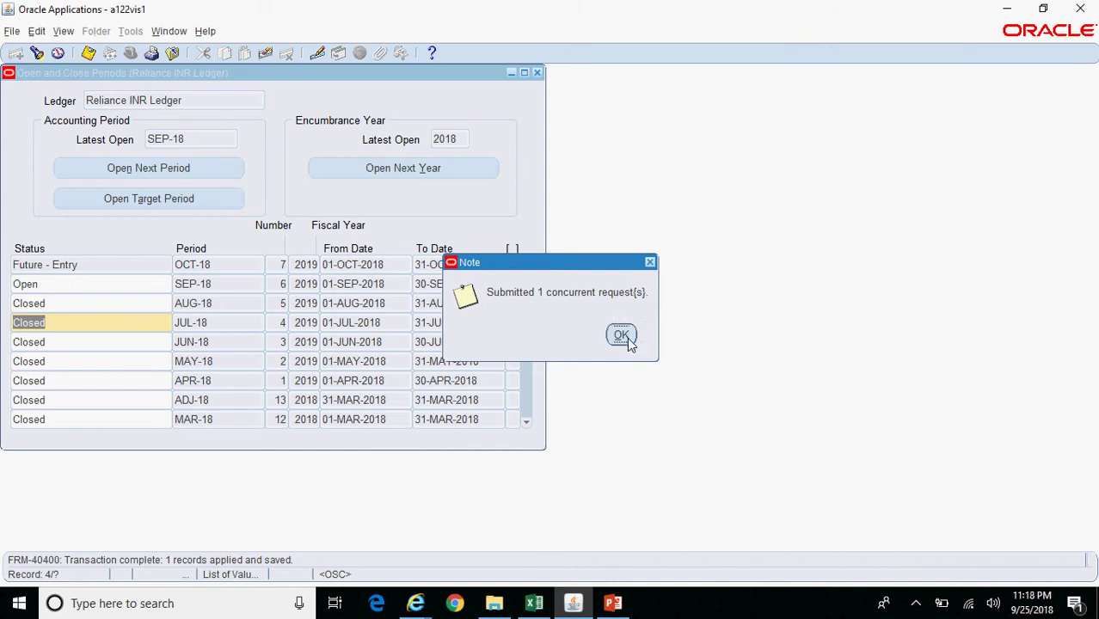
{"action": "left_click", "coordinate": [621, 336]}
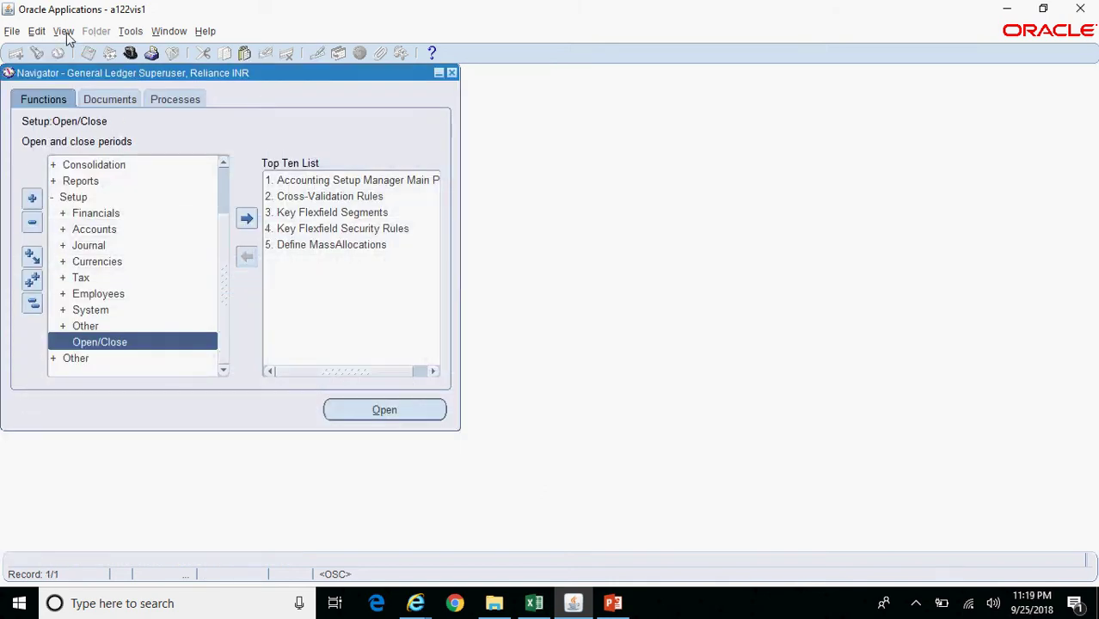
- Find all own concurrent requests and refresh the list to check the progress of the Periods - Close Period request
{"action": "left_click", "coordinate": [68, 34]}
{"action": "left_click", "coordinate": [146, 236]}
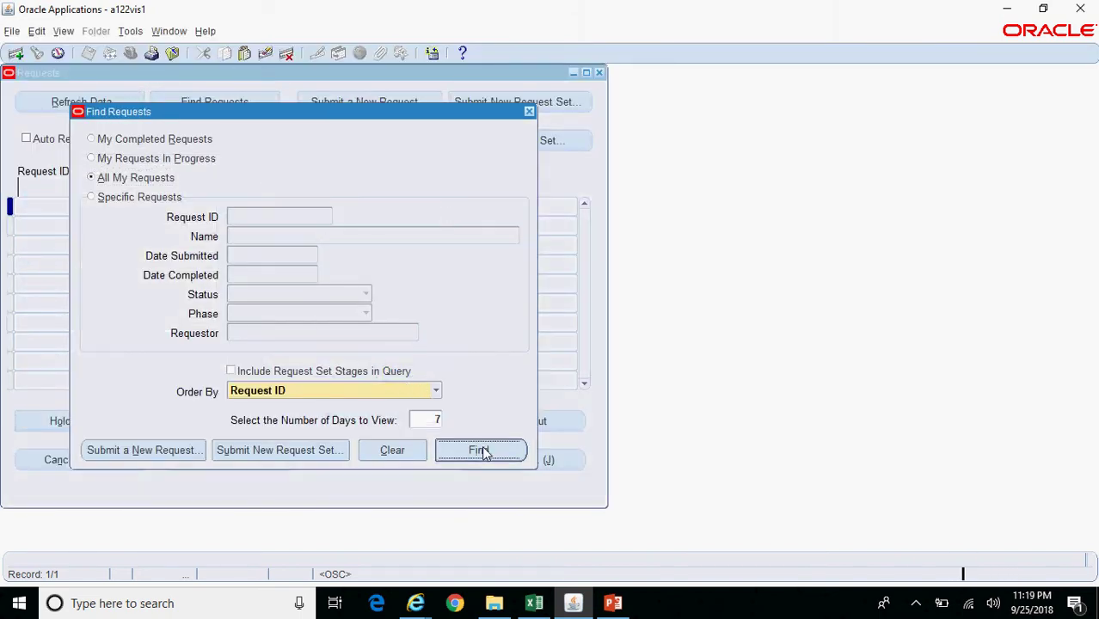
{"action": "left_click", "coordinate": [480, 451]}
{"action": "left_click", "coordinate": [90, 110]}
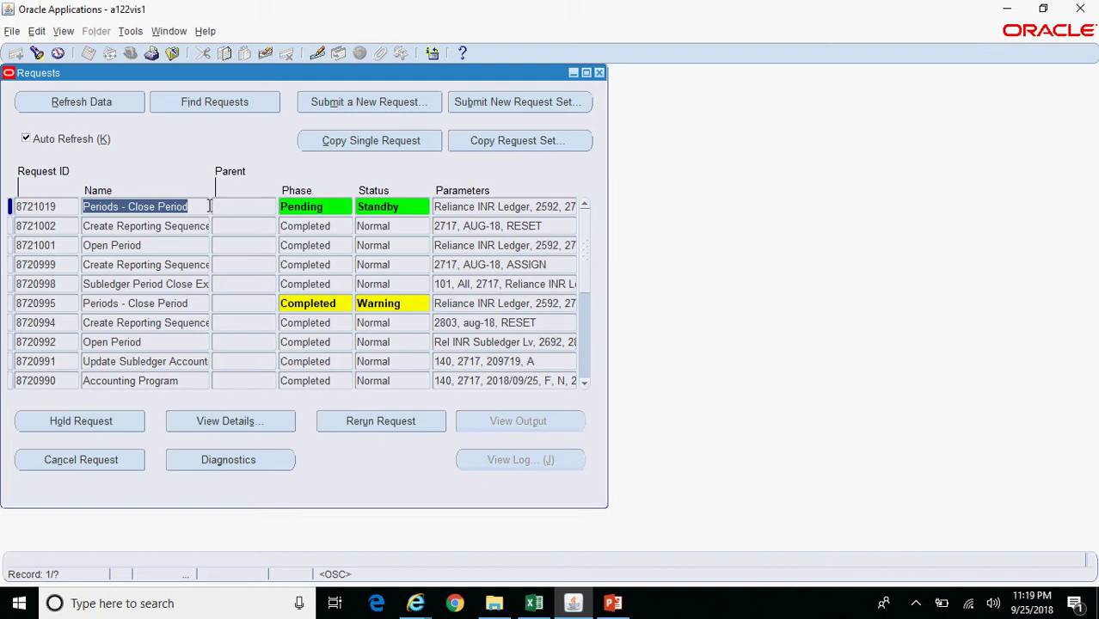
{"action": "left_click", "coordinate": [105, 111]}
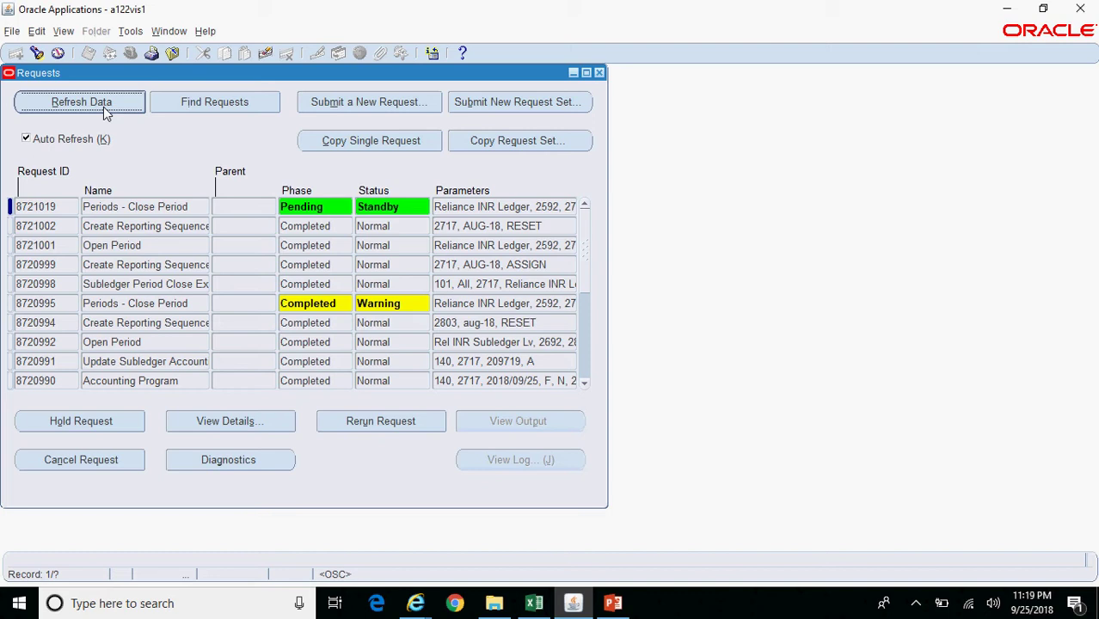
{"action": "left_click", "coordinate": [103, 106]}
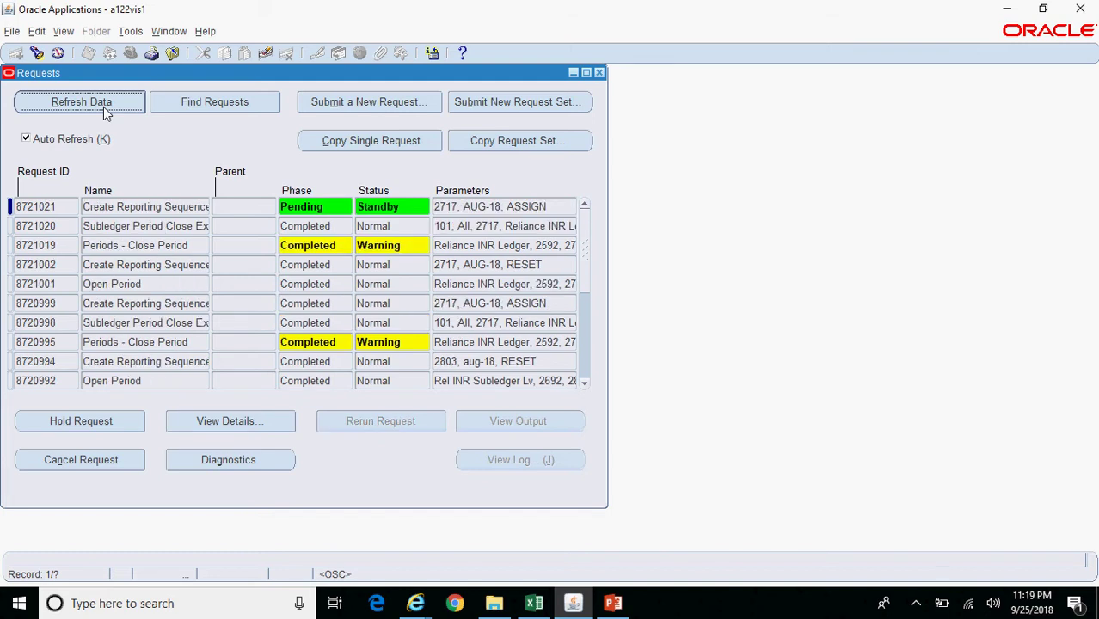
- Try to view the output of the latest Periods - Close Period request and dismiss the note
{"action": "left_click", "coordinate": [187, 245]}
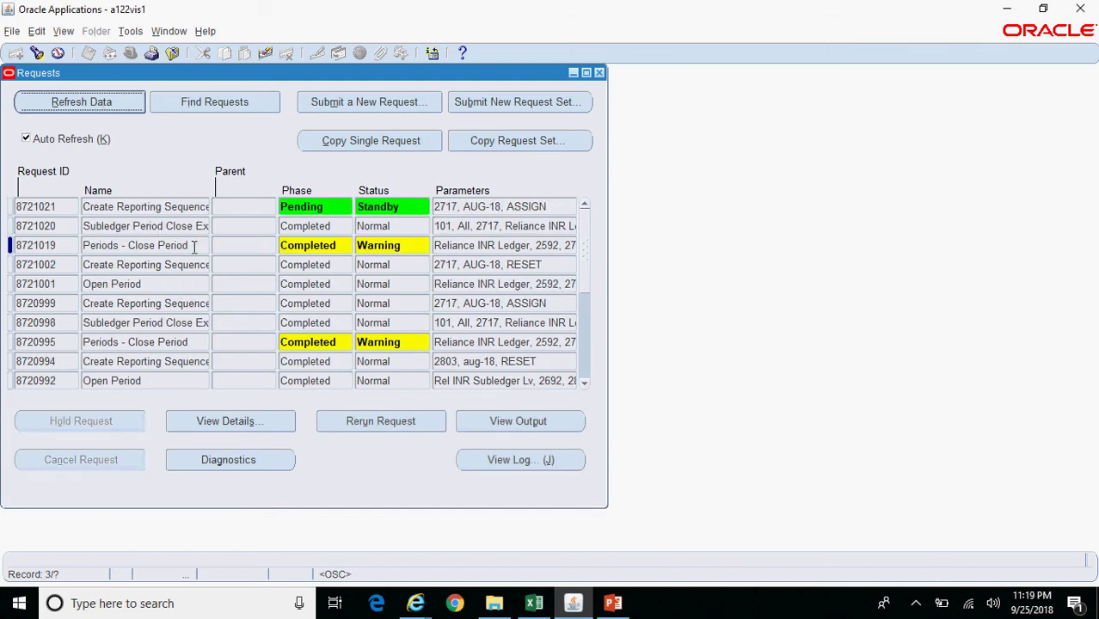
{"action": "left_click", "coordinate": [564, 425]}
{"action": "left_click", "coordinate": [668, 336]}
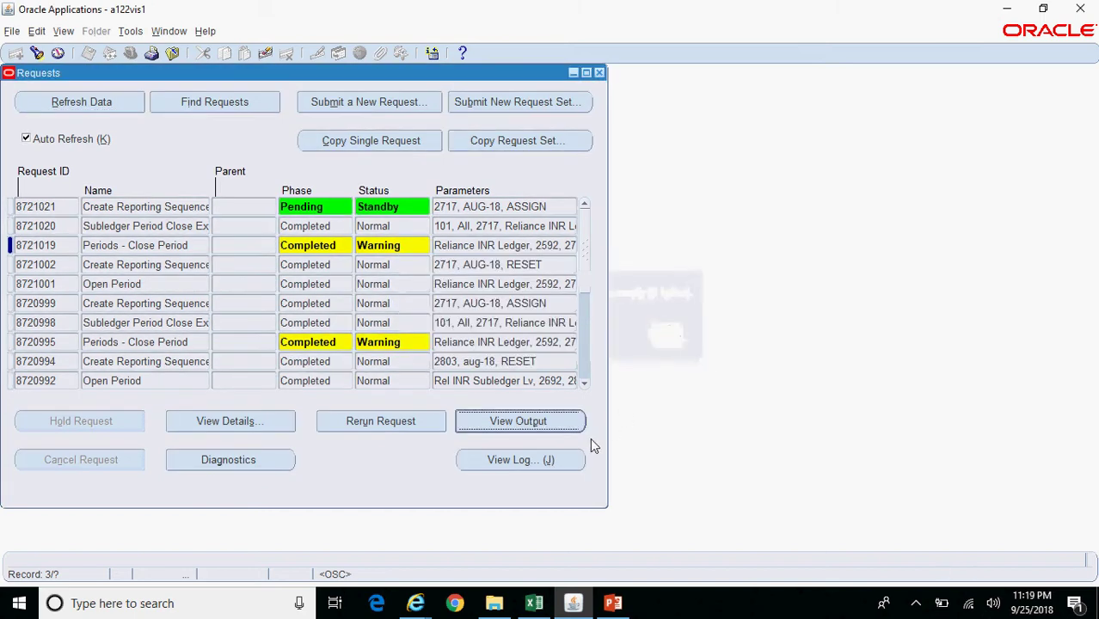
- View the log of the latest Periods - Close Period request and examine its checks for unposted journals and unprocessed GL_INTERFACE rows
{"action": "left_click", "coordinate": [572, 459]}
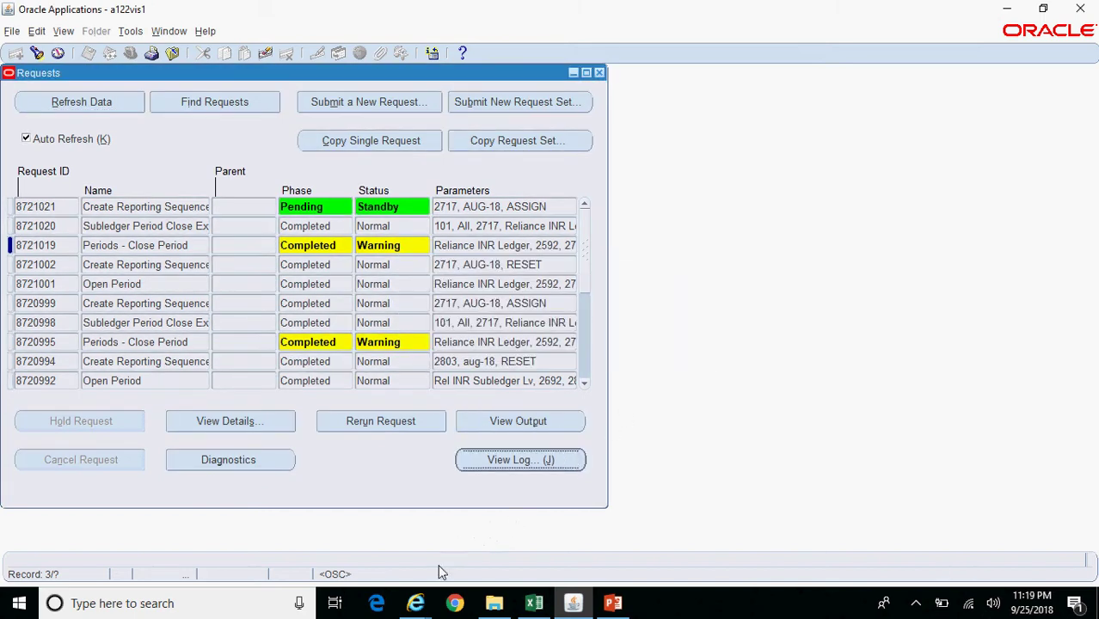
{"action": "mouse_move", "coordinate": [416, 603]}
{"action": "left_click", "coordinate": [596, 549]}
{"action": "left_click_drag", "start_coordinate": [1091, 212], "coordinate": [1090, 388]}
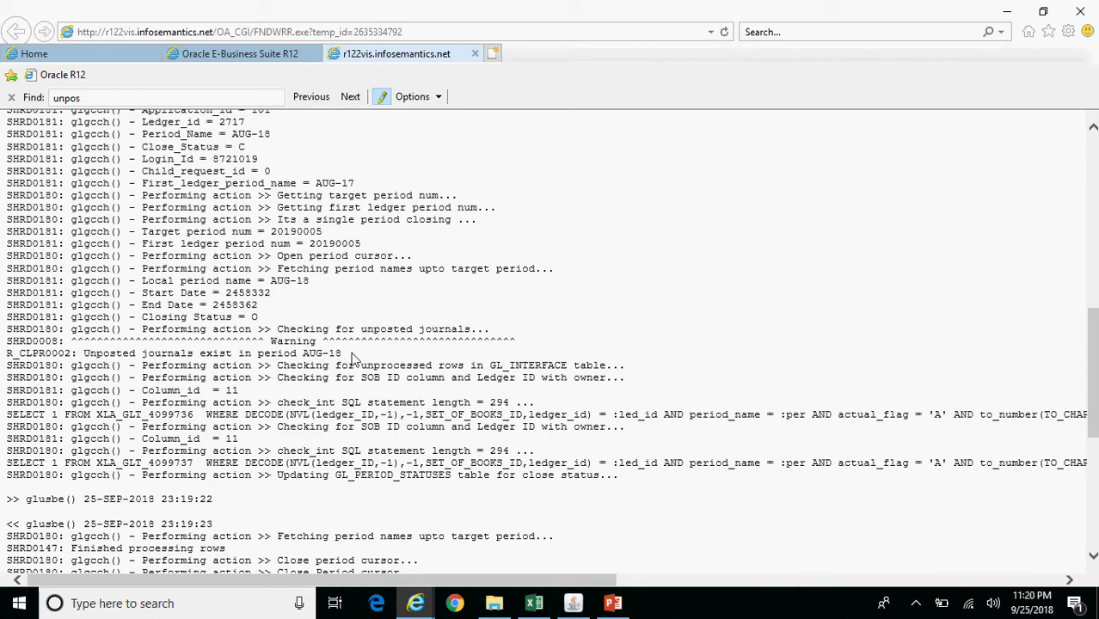
{"action": "double_click", "coordinate": [427, 365]}
{"action": "left_click_drag", "start_coordinate": [428, 365], "coordinate": [555, 372]}
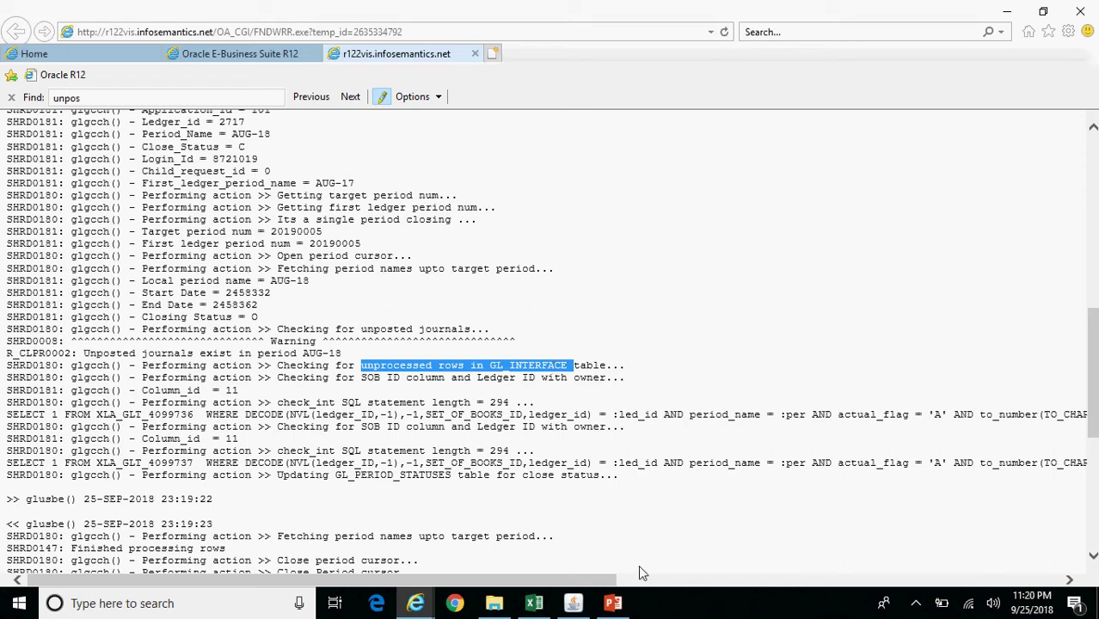
- Return to Oracle Applications, refresh the requests, check the AUG-18 status in the Reliance INR Ledger's Open and Close Periods form, and close that form
{"action": "left_click", "coordinate": [572, 604]}
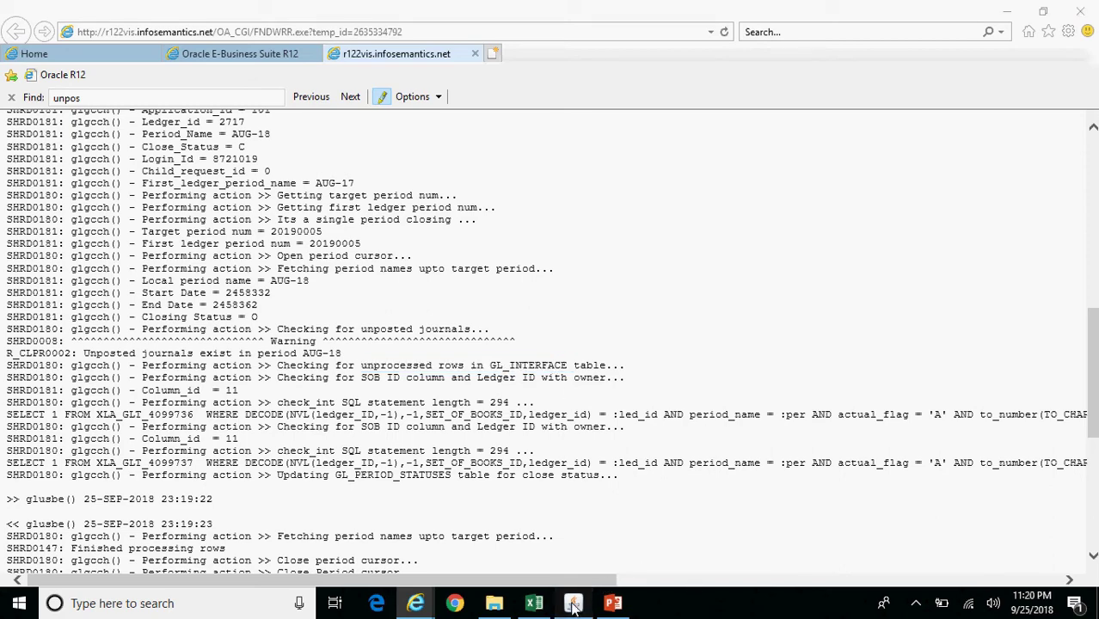
{"action": "left_click", "coordinate": [125, 107]}
{"action": "left_click_drag", "start_coordinate": [227, 77], "coordinate": [549, 115]}
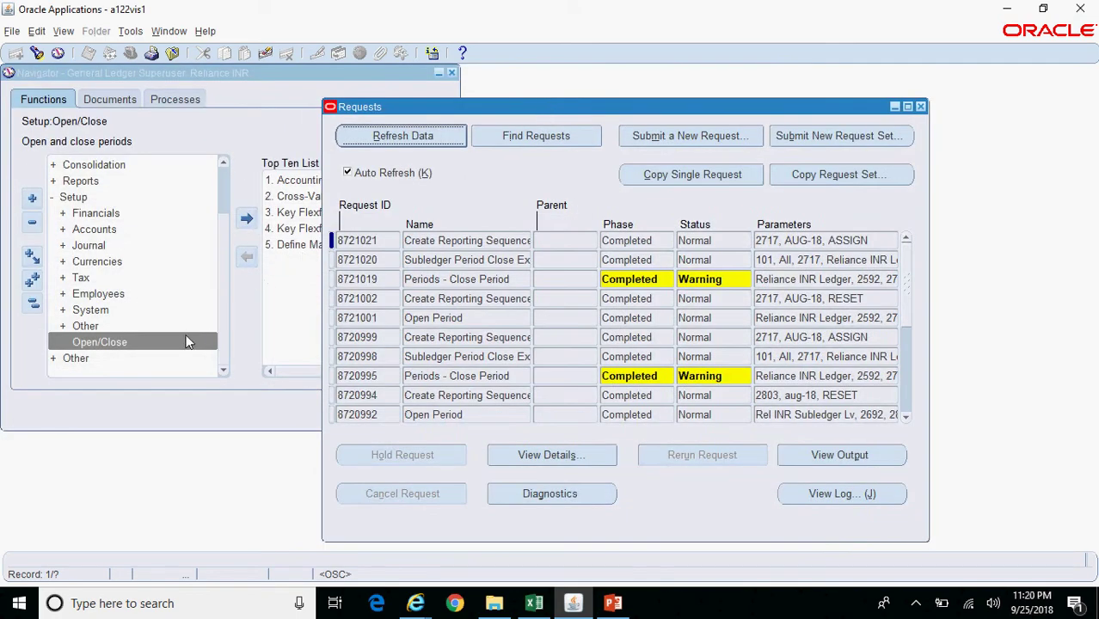
{"action": "double_click", "coordinate": [145, 342]}
{"action": "left_click", "coordinate": [432, 336]}
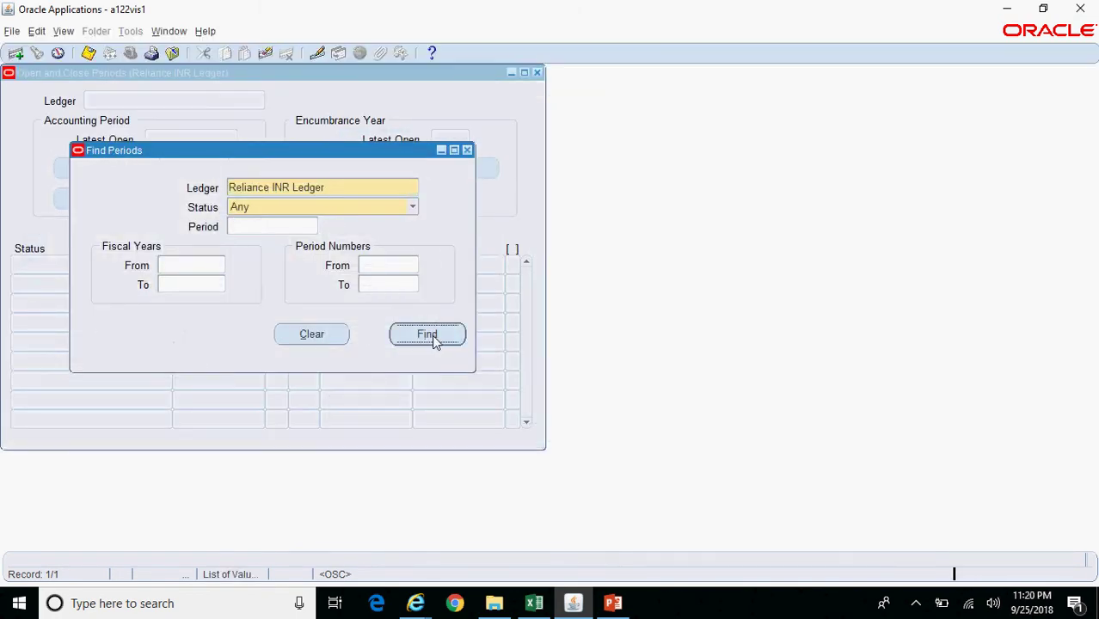
{"action": "left_click", "coordinate": [74, 304]}
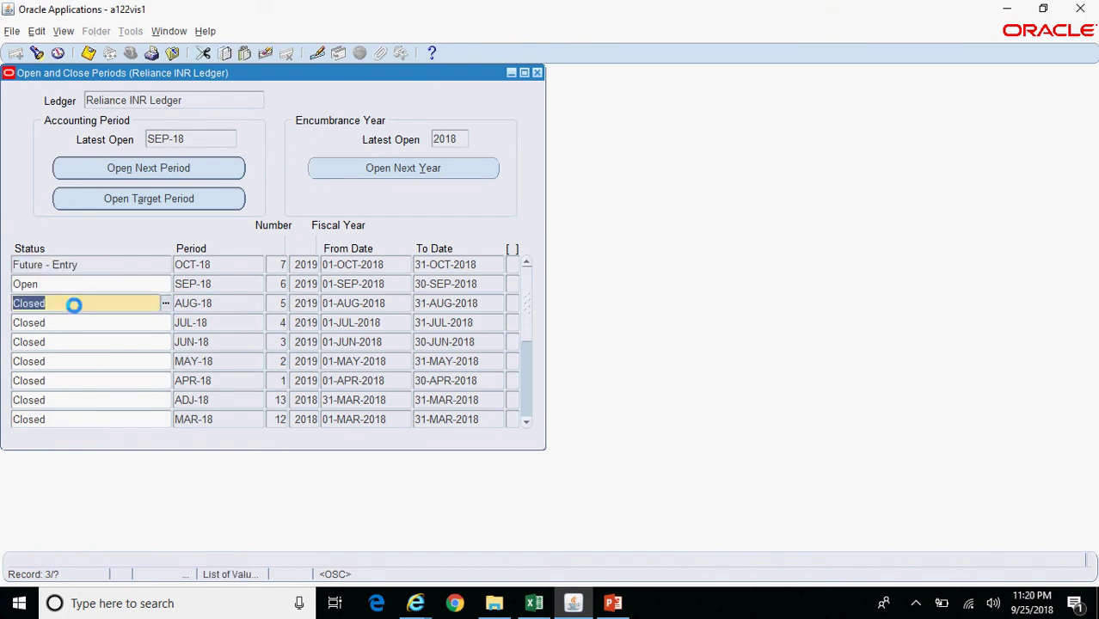
{"action": "left_click", "coordinate": [539, 74]}
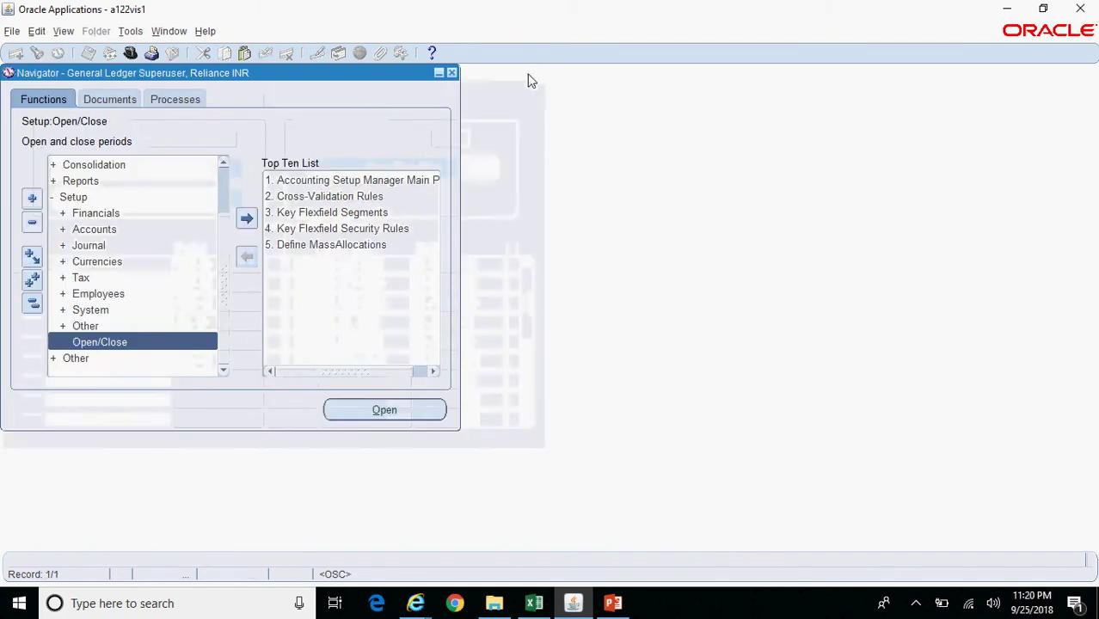
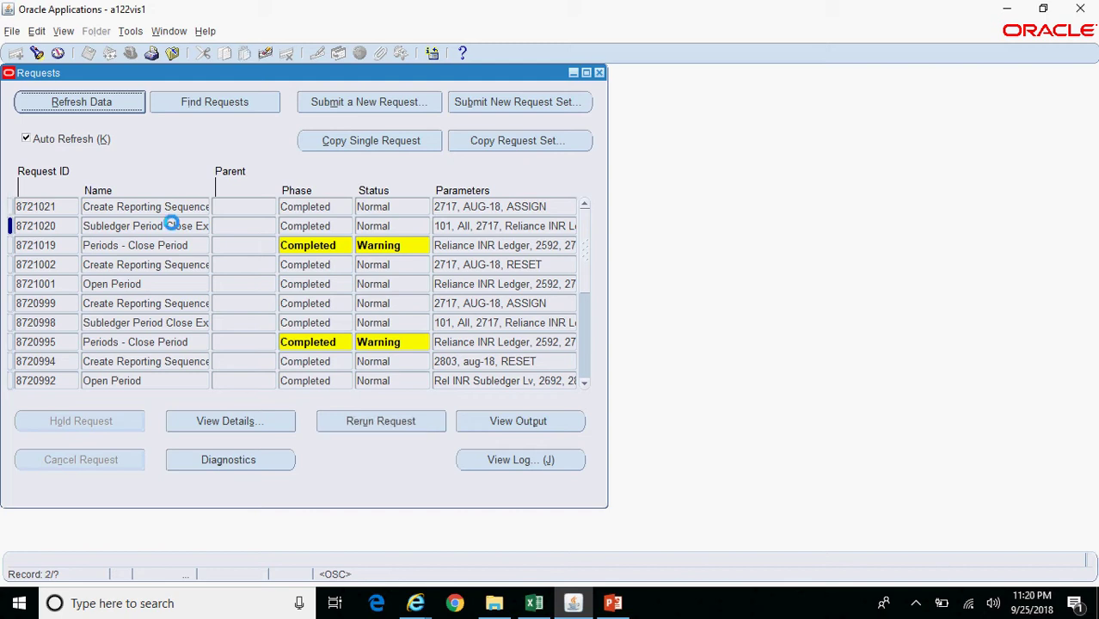
- Open the PDF output of the latest Subledger Period Close Exceptions Report request
{"action": "left_click", "coordinate": [191, 244]}
{"action": "left_click", "coordinate": [179, 225]}
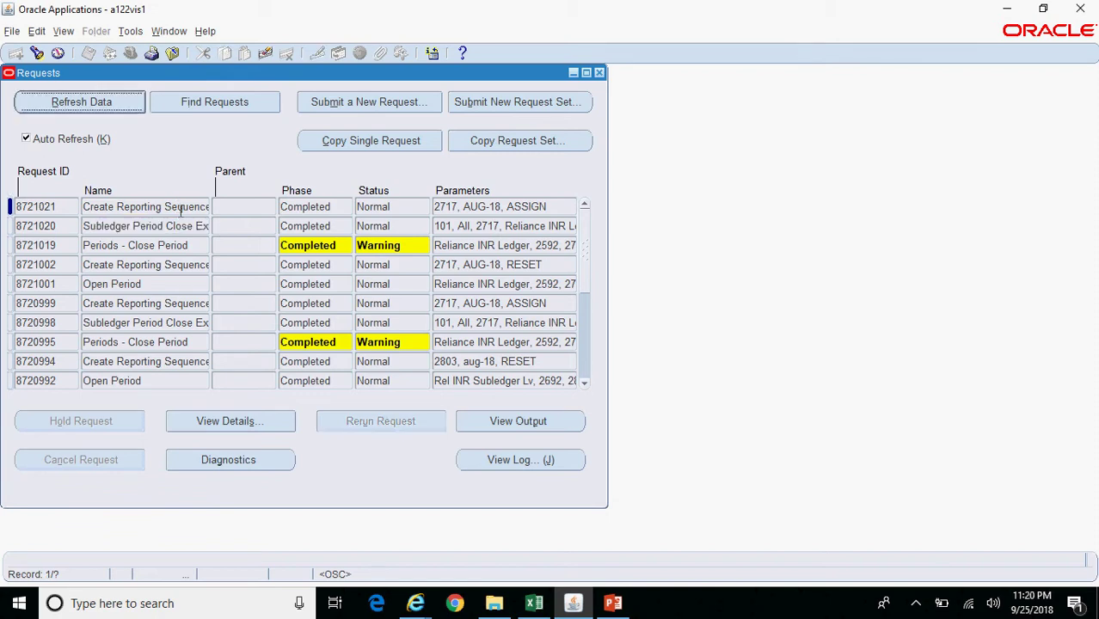
{"action": "left_click", "coordinate": [190, 229]}
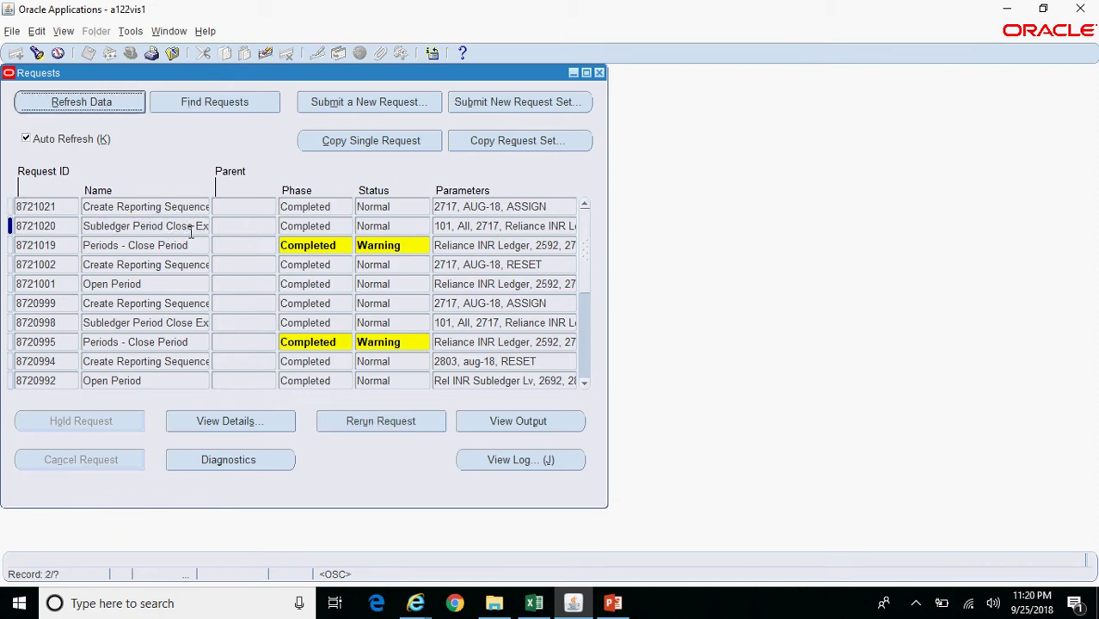
{"action": "left_click", "coordinate": [143, 229]}
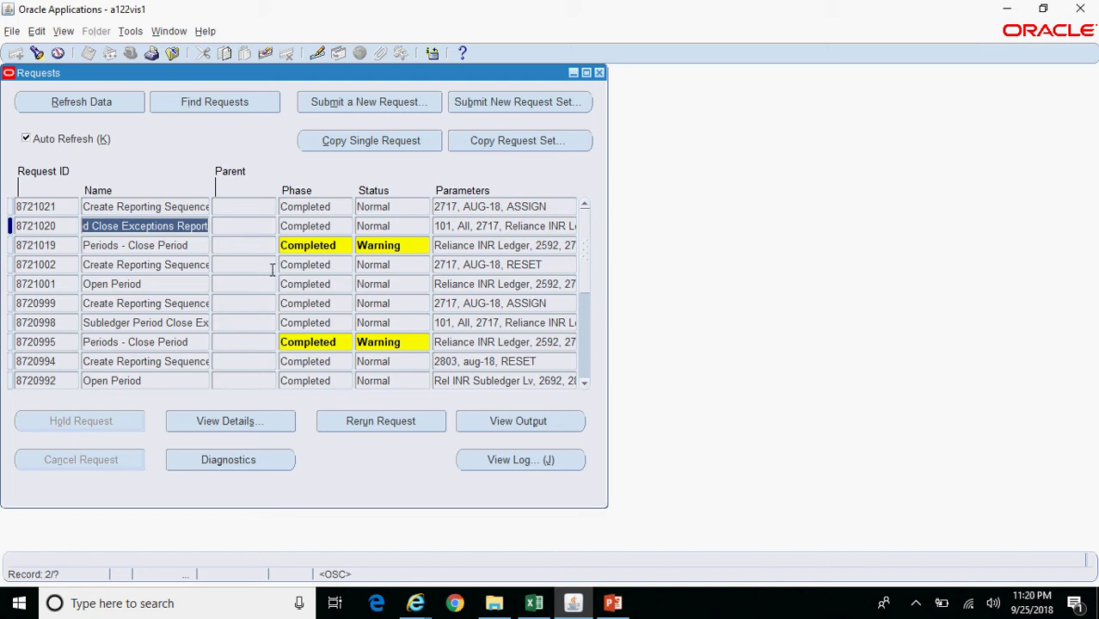
{"action": "left_click", "coordinate": [558, 430]}
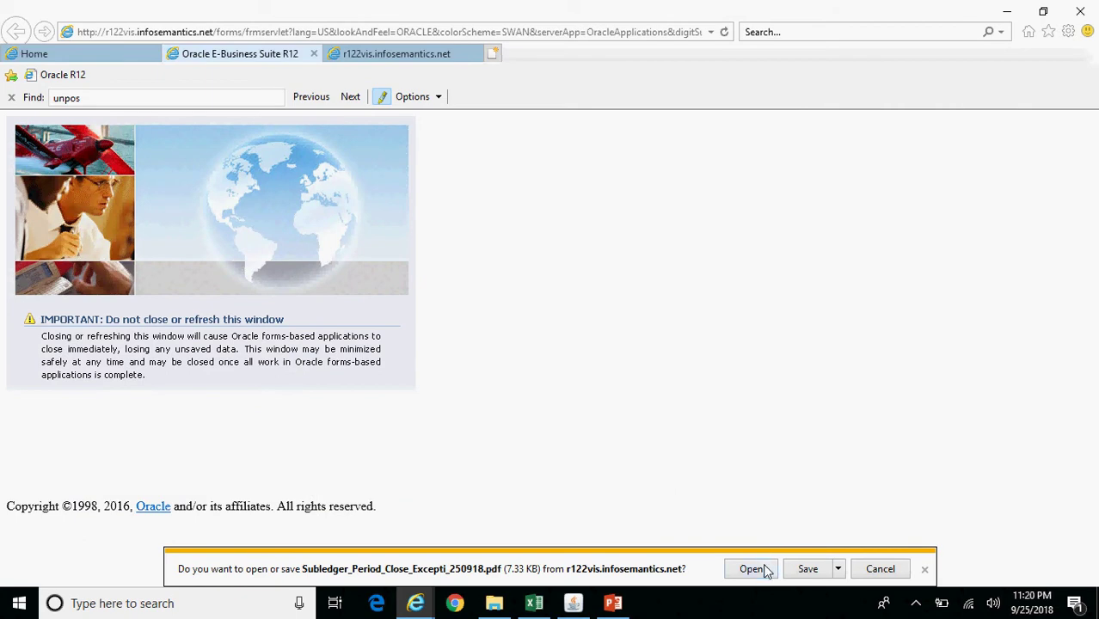
{"action": "left_click", "coordinate": [763, 569]}
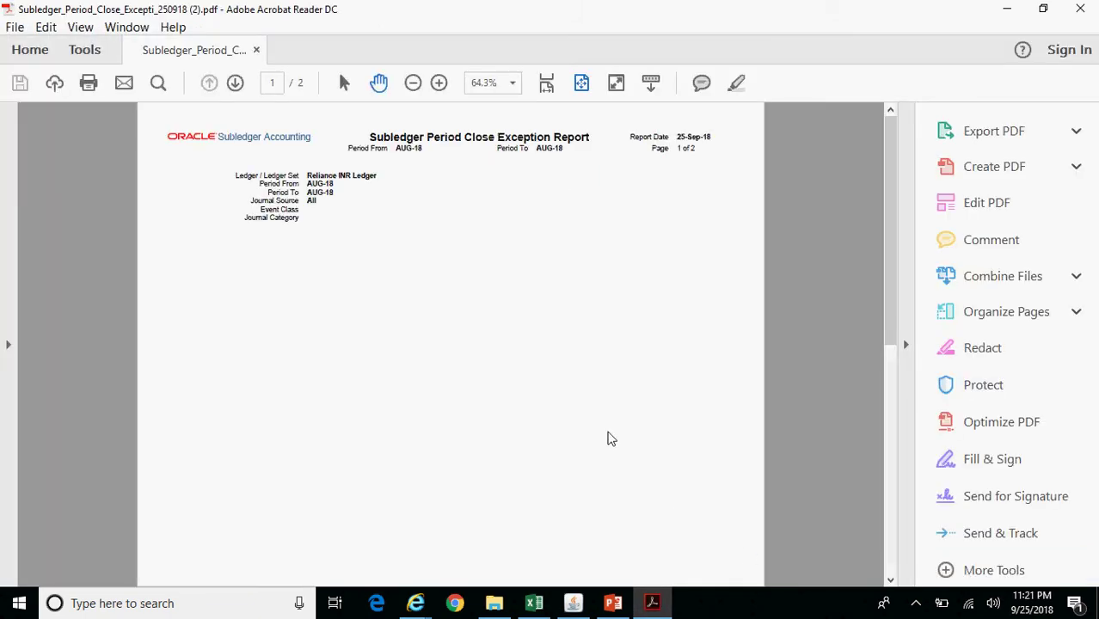
- Examine the exception details on page 2 of the Subledger Period Close Exception Report, including transaction number and event date
{"action": "left_click_drag", "start_coordinate": [895, 284], "coordinate": [900, 482]}
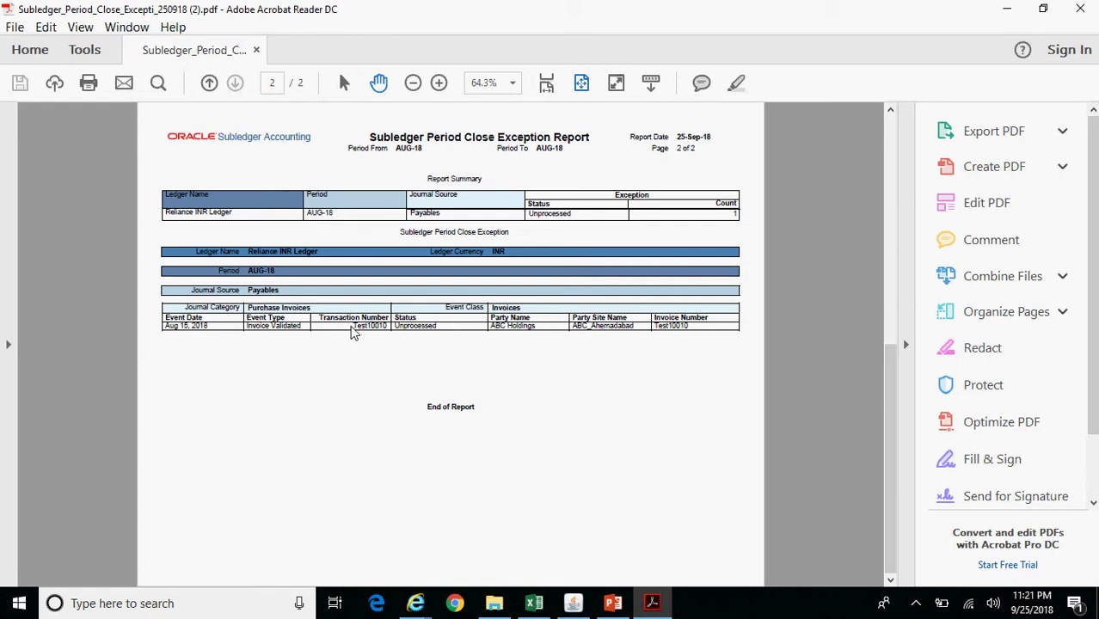
{"action": "left_click_drag", "start_coordinate": [352, 334], "coordinate": [390, 333]}
{"action": "left_click_drag", "start_coordinate": [217, 335], "coordinate": [154, 332]}
- Review the before-closure items and the close/open period item in the Excel checklist, and close the Requests form in Oracle Applications
{"action": "left_click", "coordinate": [533, 603]}
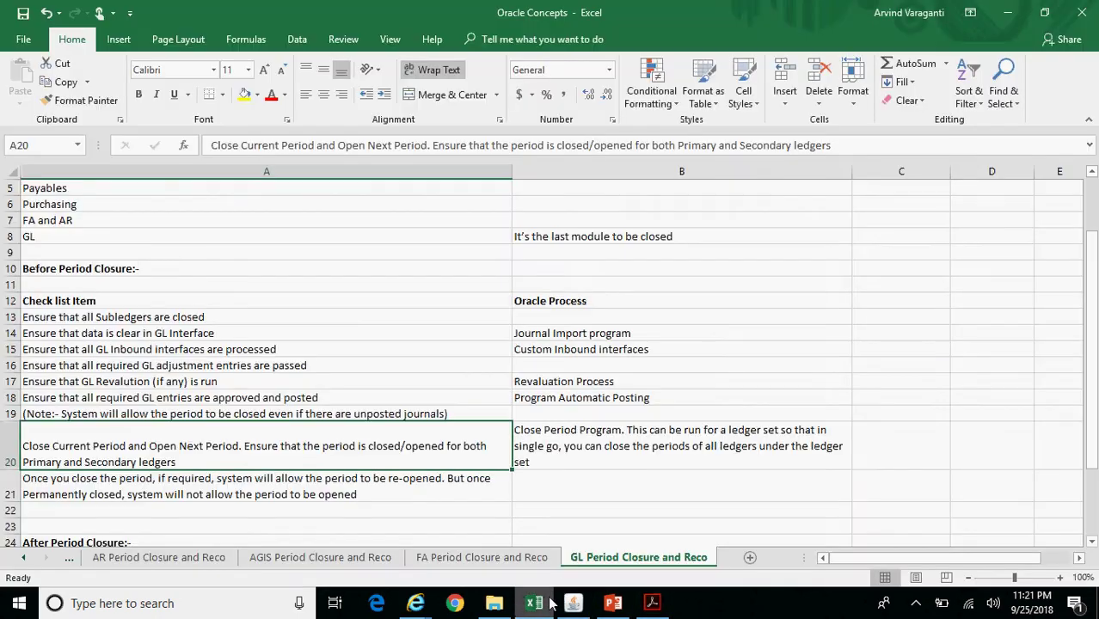
{"action": "left_click_drag", "start_coordinate": [196, 319], "coordinate": [207, 419]}
{"action": "left_click", "coordinate": [573, 603]}
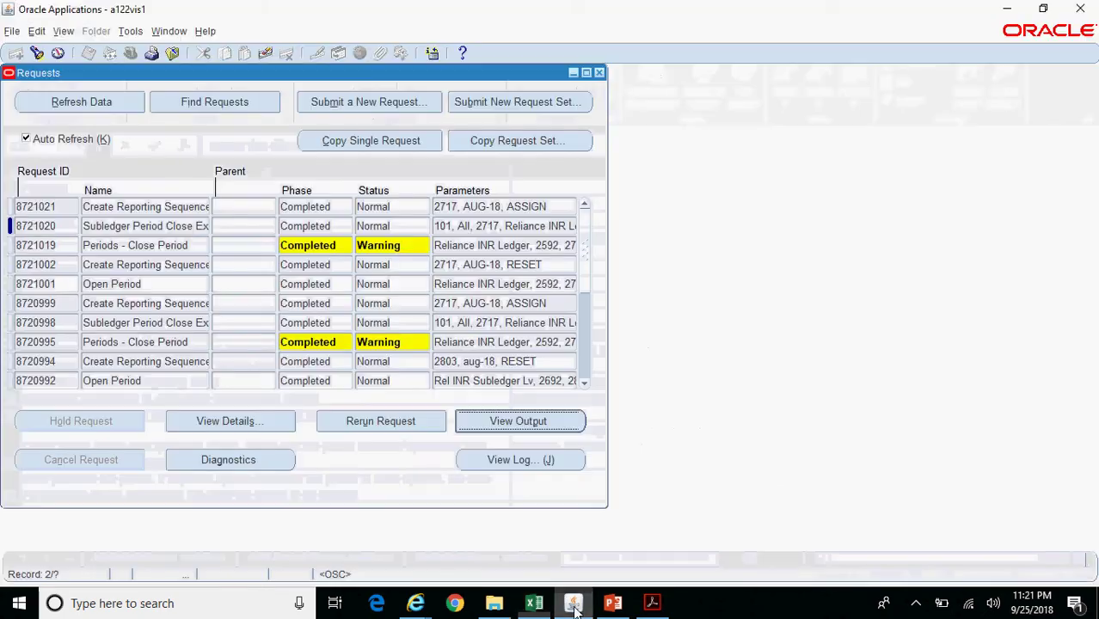
{"action": "left_click", "coordinate": [600, 72]}
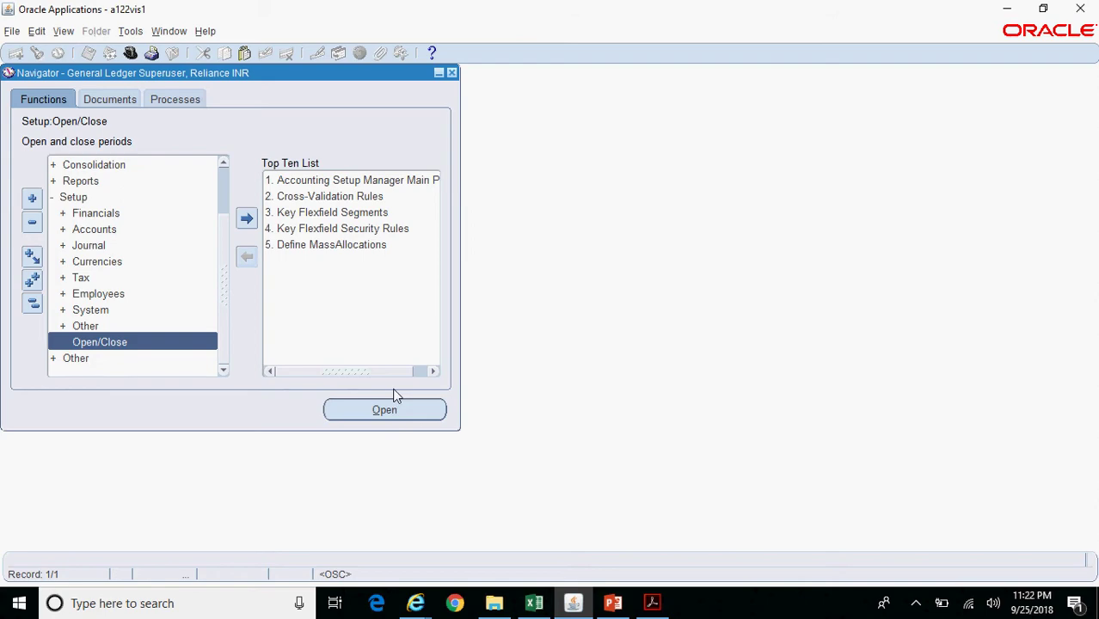
{"action": "key", "text": "alt+Tab"}
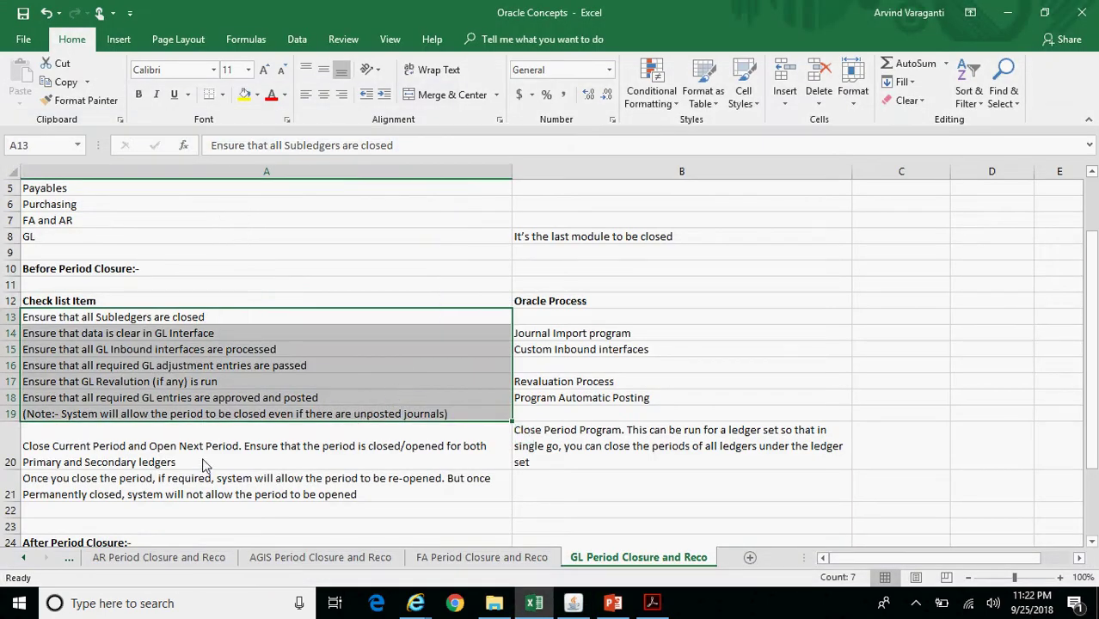
{"action": "left_click", "coordinate": [205, 466]}
{"action": "key", "text": "alt+Tab"}
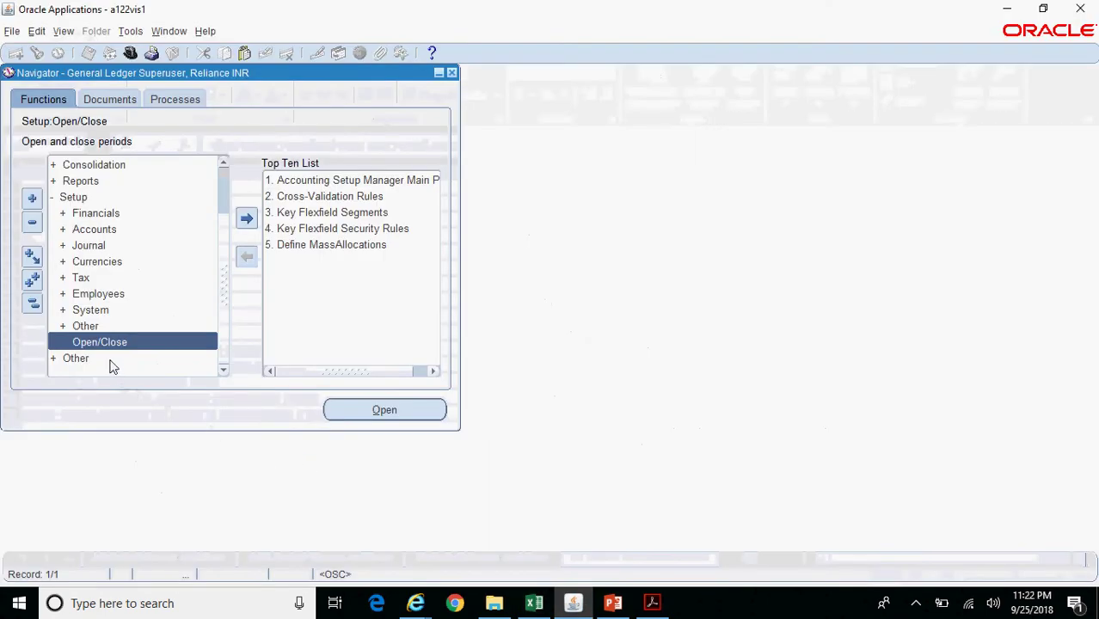
- Inspect the Reliance INR Ledger's SEP-18 status and its Open Target Period dialog, then close both without changes
{"action": "double_click", "coordinate": [147, 343]}
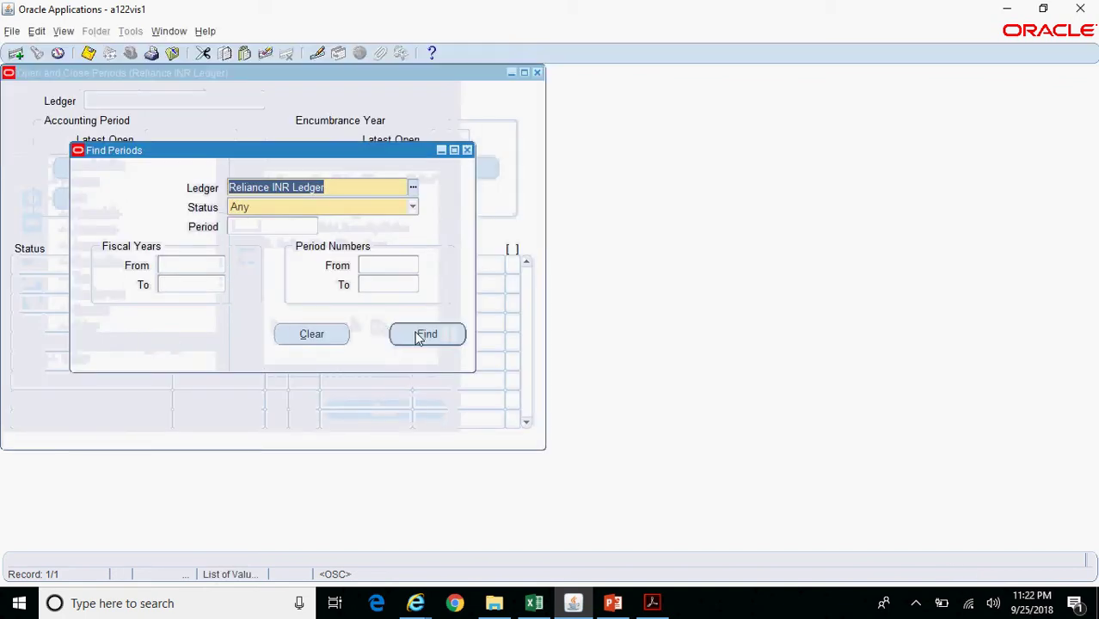
{"action": "left_click", "coordinate": [426, 335]}
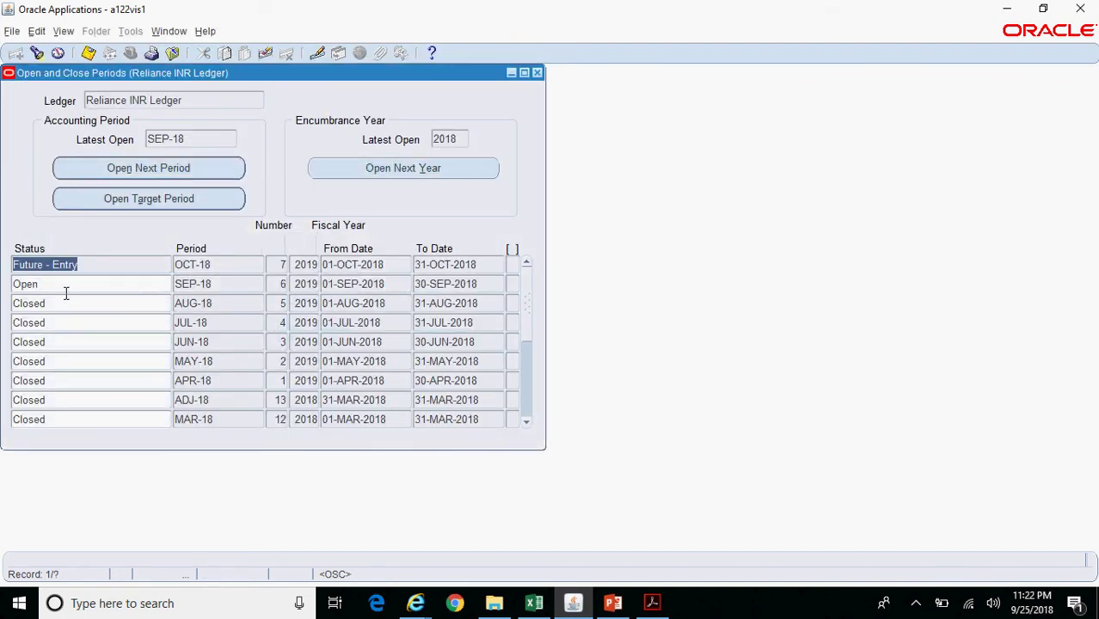
{"action": "left_click", "coordinate": [95, 289]}
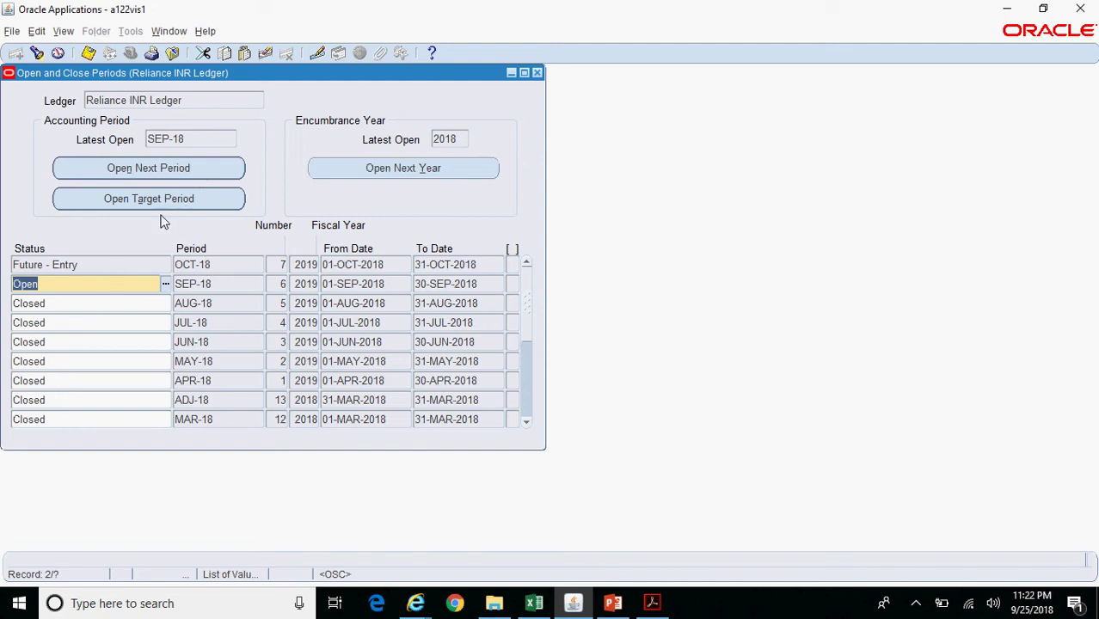
{"action": "left_click", "coordinate": [194, 207]}
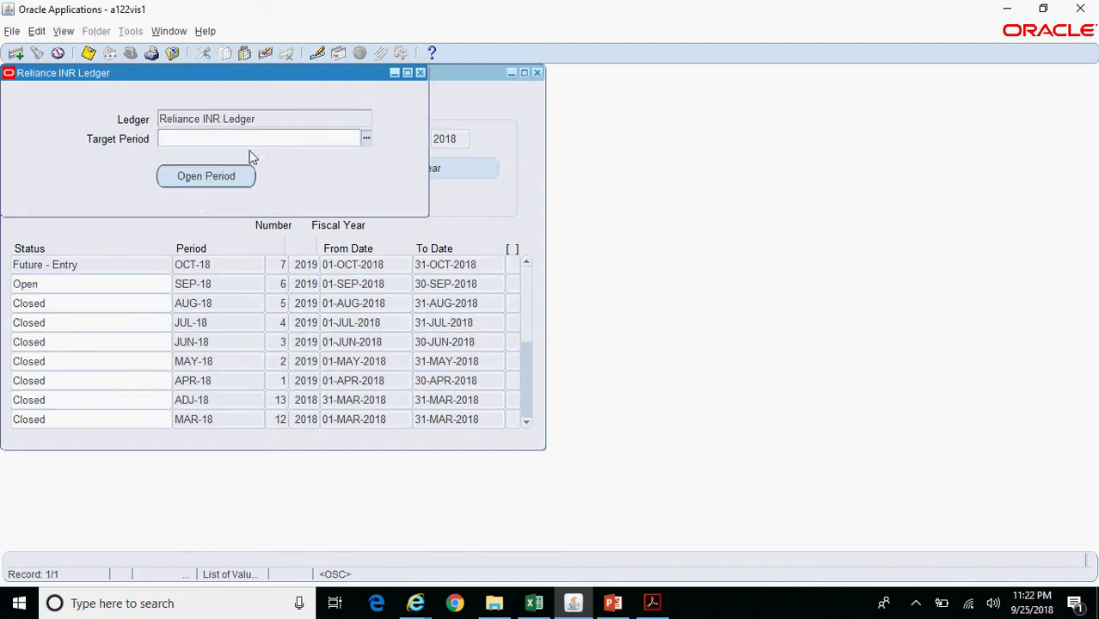
{"action": "left_click", "coordinate": [420, 74]}
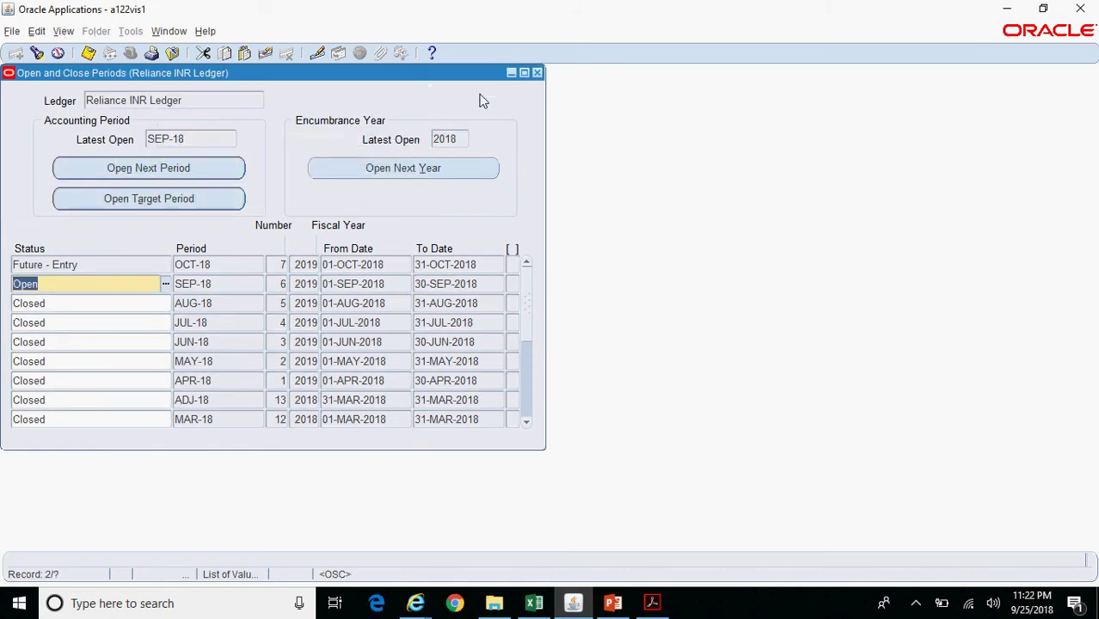
{"action": "left_click", "coordinate": [536, 74]}
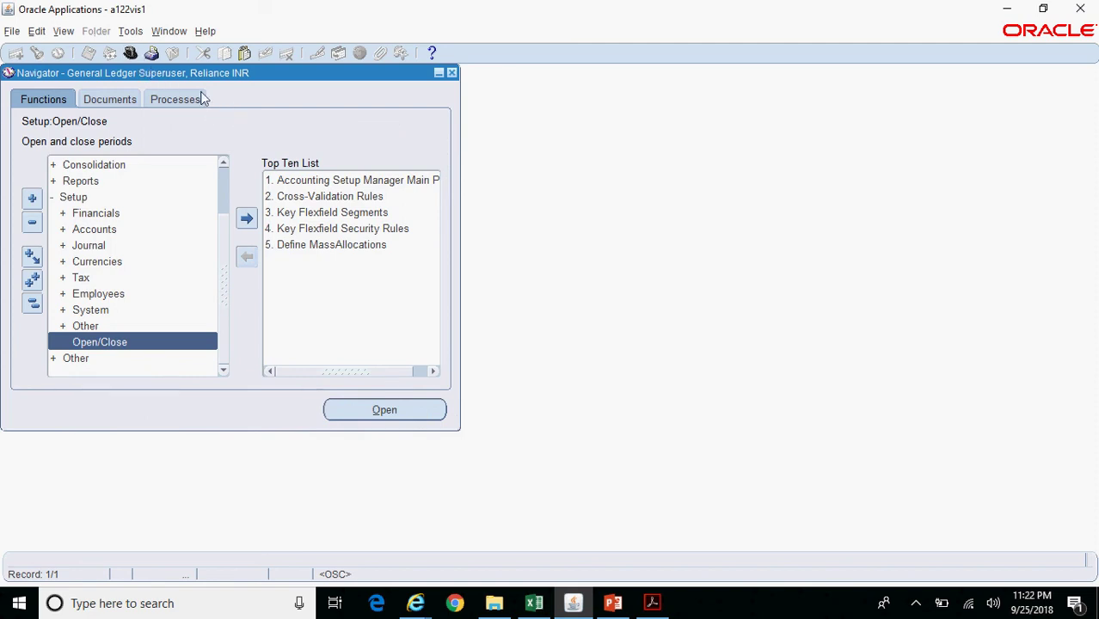
- Switch to the General Ledger Superuser, Reliance INR Secondary responsibility
{"action": "left_click", "coordinate": [131, 52]}
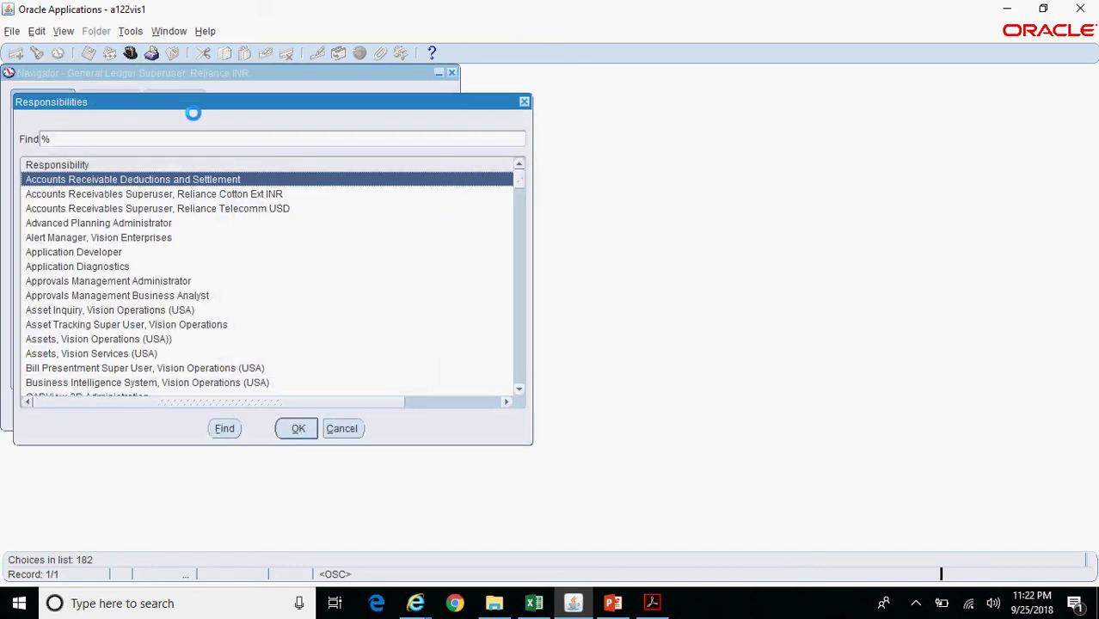
{"action": "type", "text": "general Ledger"}
{"action": "key", "text": "Down"}
{"action": "key", "text": "Down"}
{"action": "key", "text": "Down"}
{"action": "key", "text": "Down"}
{"action": "key", "text": "Down"}
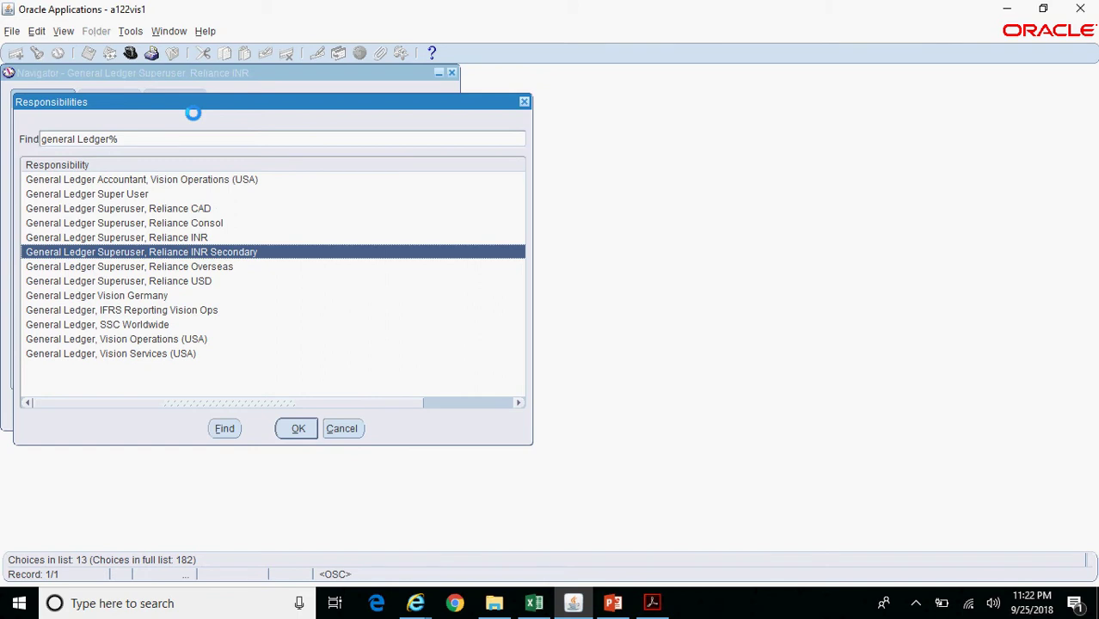
{"action": "key", "text": "Return"}
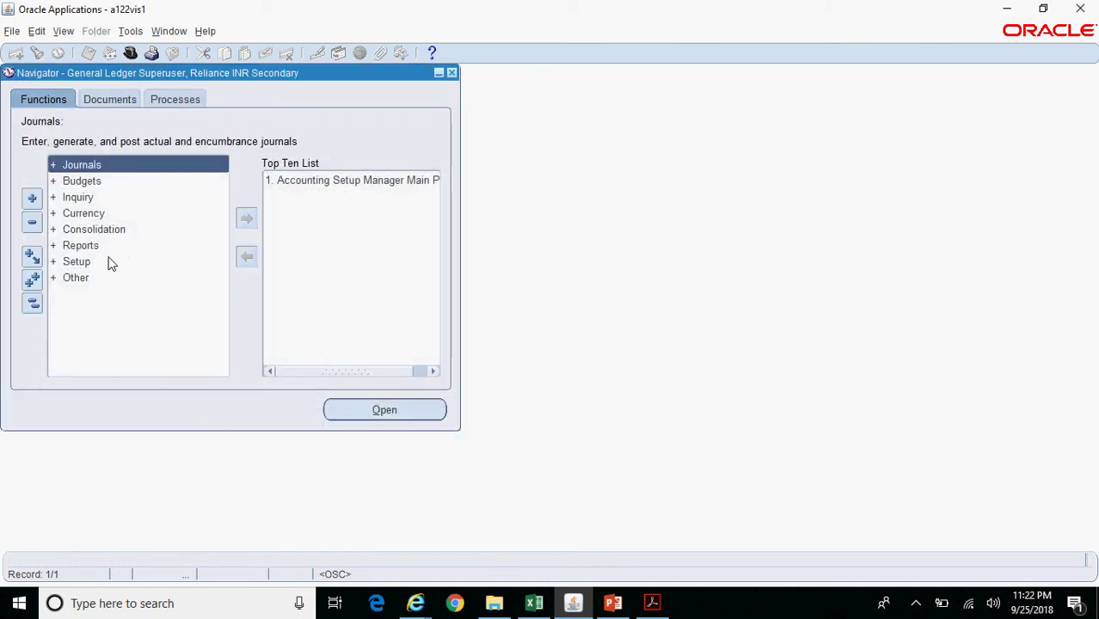
- Open the Open/Close function under Setup, find all periods of the Rel INR Subledger Lvl Secondar ledger and select the aug-18 status
{"action": "double_click", "coordinate": [104, 262]}
{"action": "scroll", "coordinate": [226, 327], "scroll_direction": "down", "scroll_amount": 2}
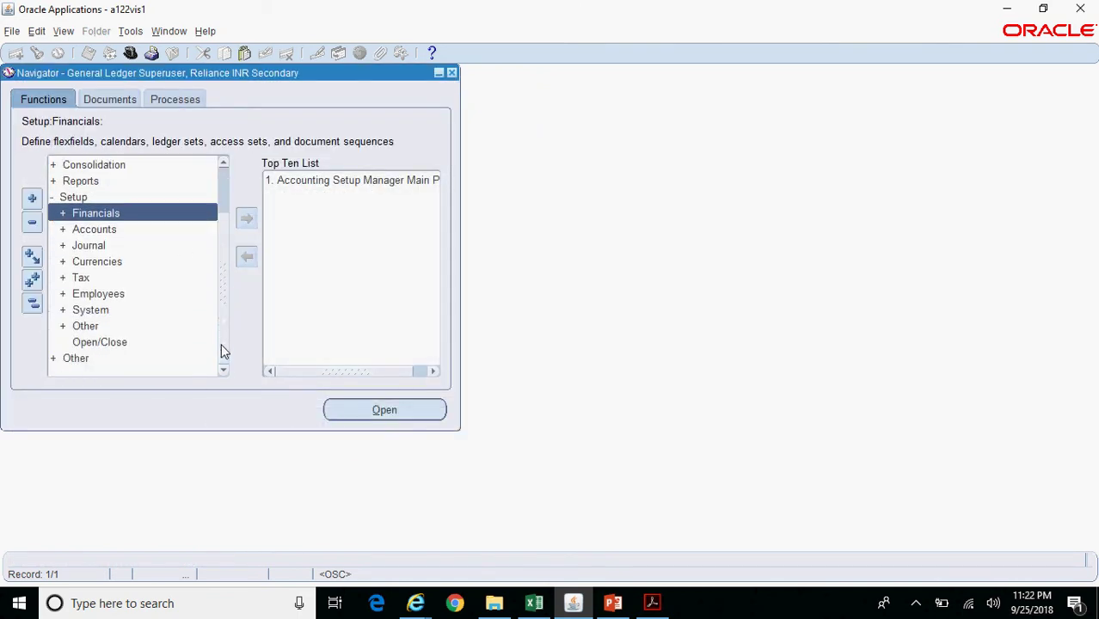
{"action": "double_click", "coordinate": [135, 341]}
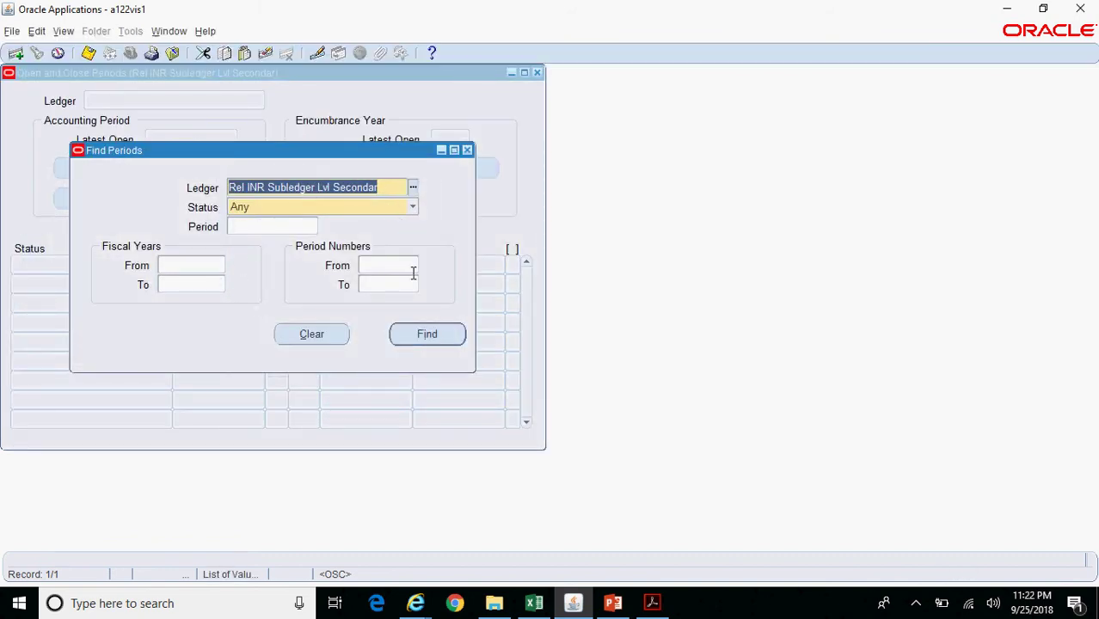
{"action": "left_click", "coordinate": [454, 345]}
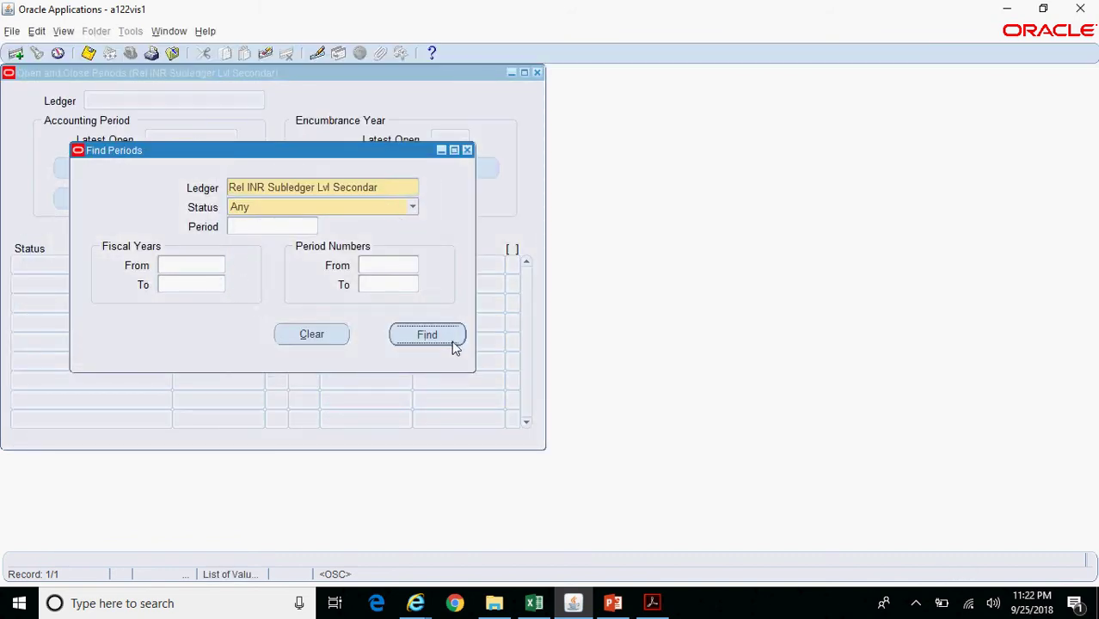
{"action": "left_click", "coordinate": [121, 306]}
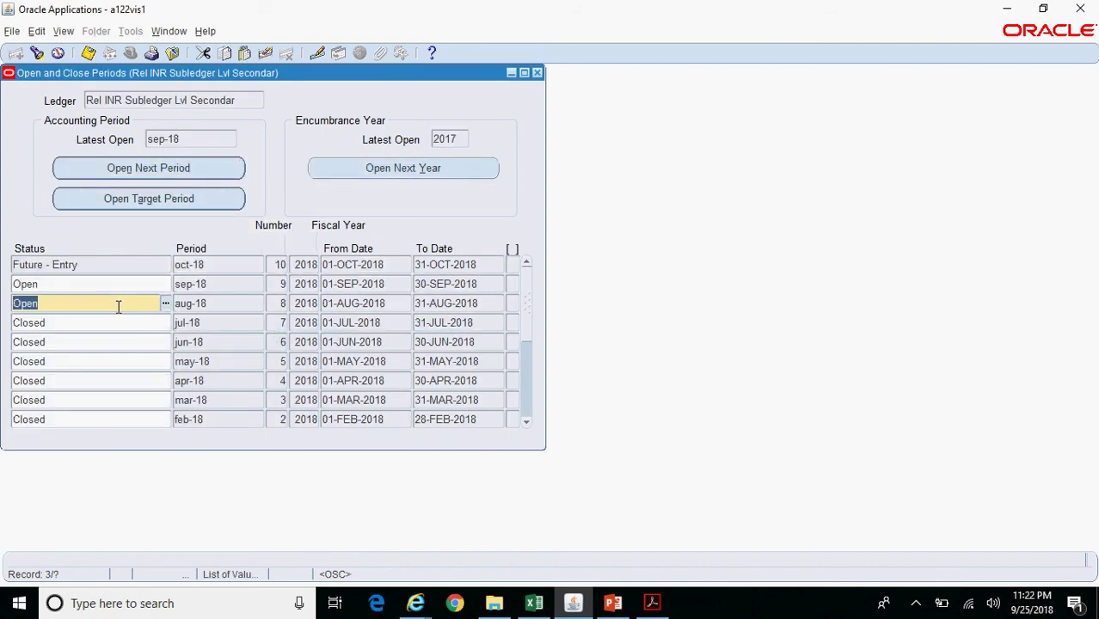
- Set the aug-18 period's status to Closed, save the change and acknowledge the submission note
{"action": "left_click", "coordinate": [164, 307]}
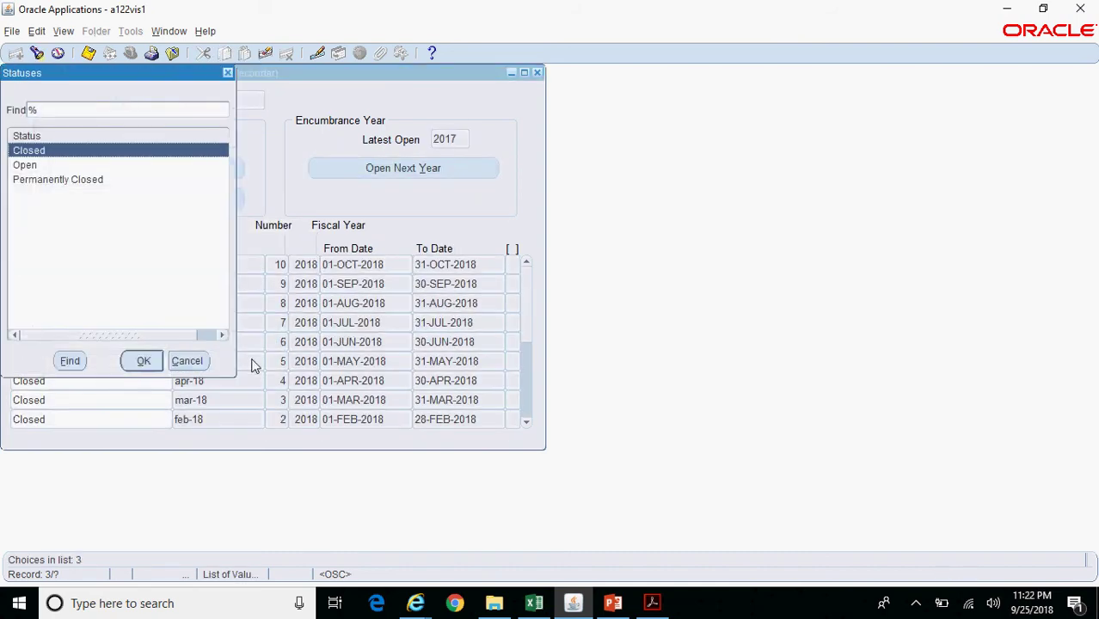
{"action": "left_click", "coordinate": [144, 361]}
{"action": "key", "text": "ctrl+s"}
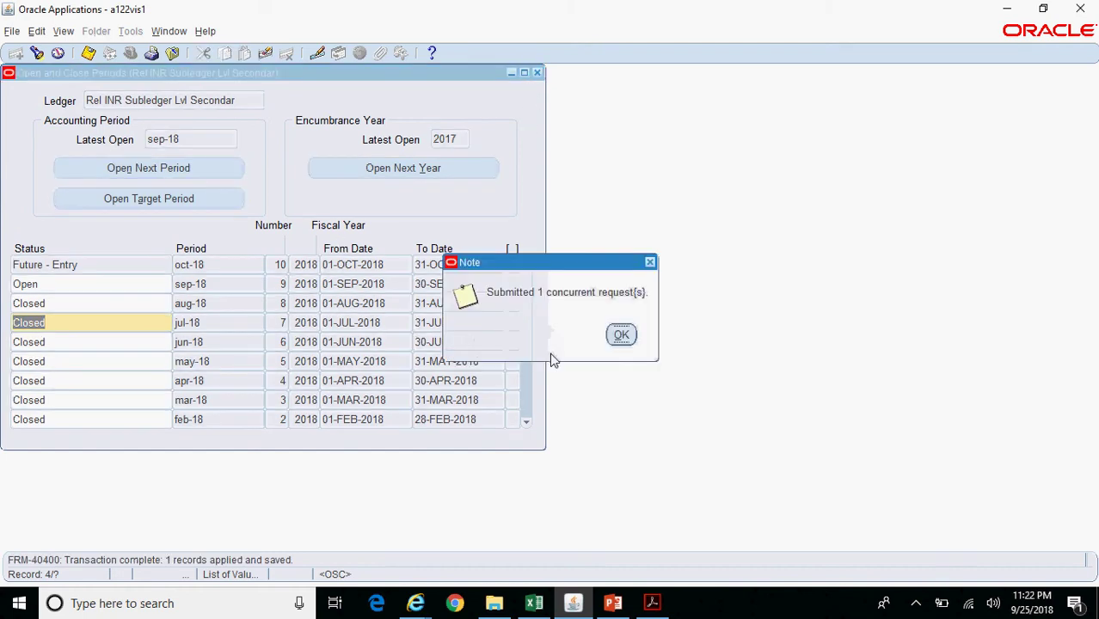
{"action": "left_click", "coordinate": [620, 335]}
- Find all concurrent requests and refresh the list to check the progress of the Periods - Close Period request
{"action": "key", "text": "alt+v"}
{"action": "key", "text": "r"}
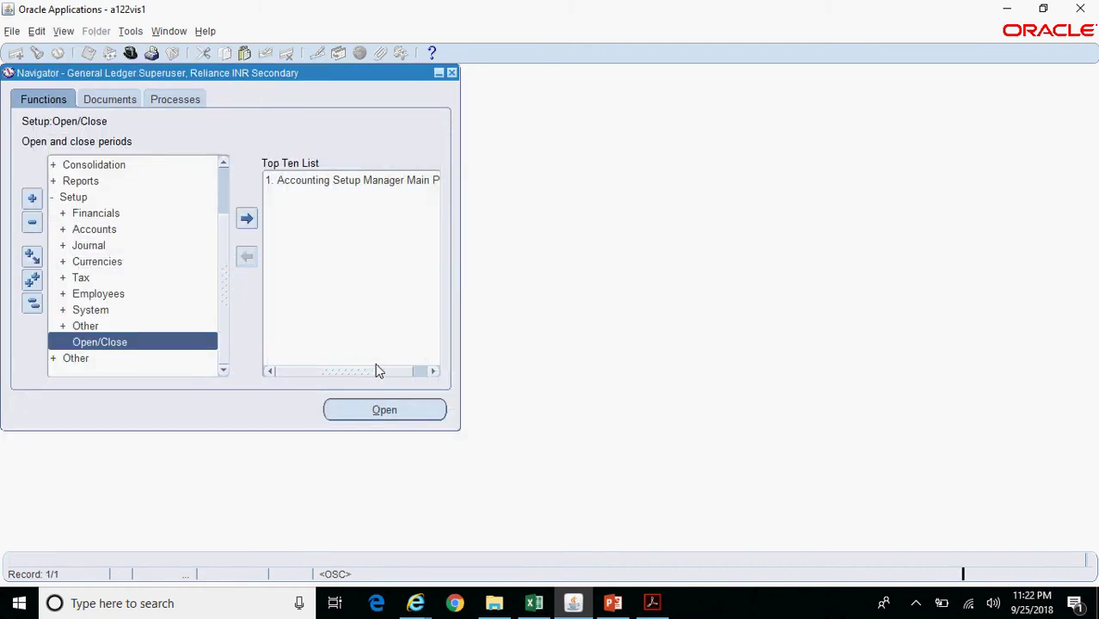
{"action": "key", "text": "Return"}
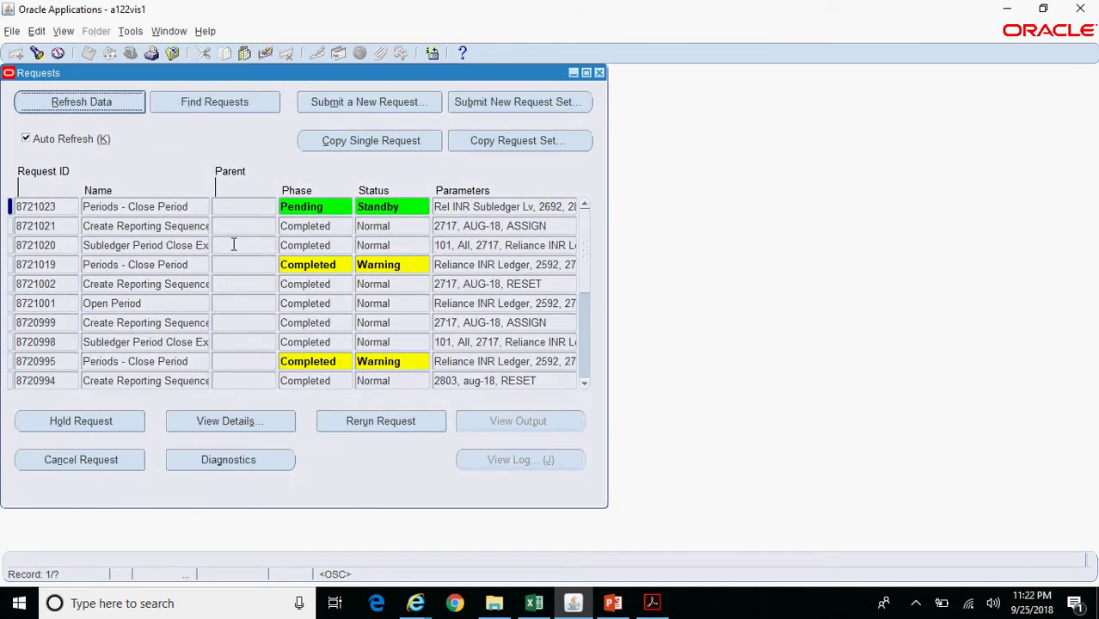
{"action": "left_click", "coordinate": [102, 109]}
{"action": "left_click", "coordinate": [96, 109]}
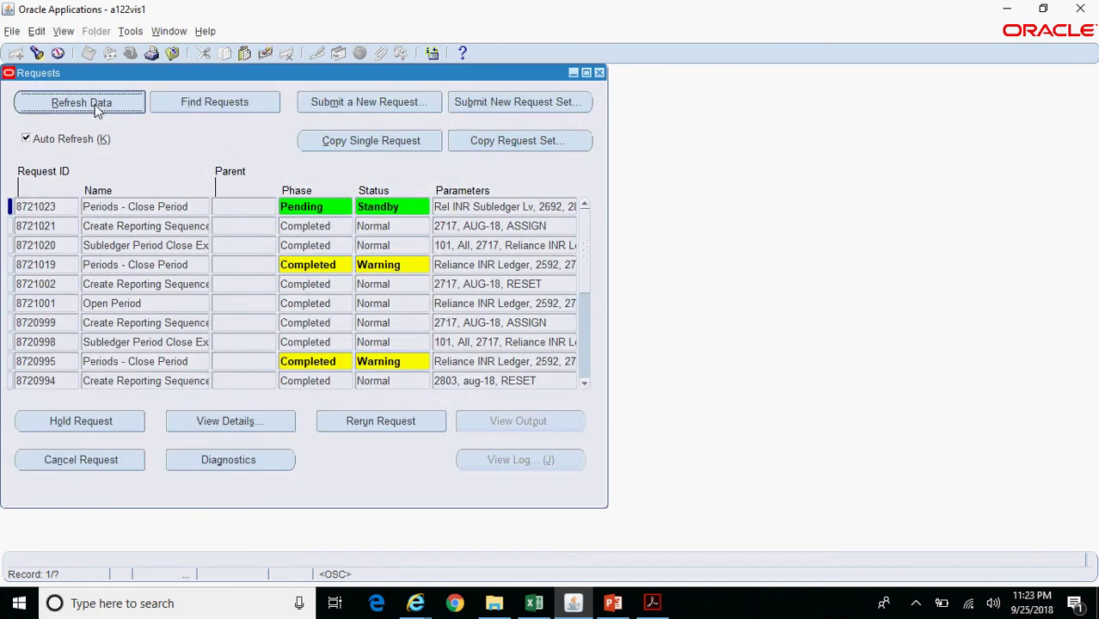
{"action": "left_click", "coordinate": [95, 104]}
{"action": "left_click", "coordinate": [94, 102]}
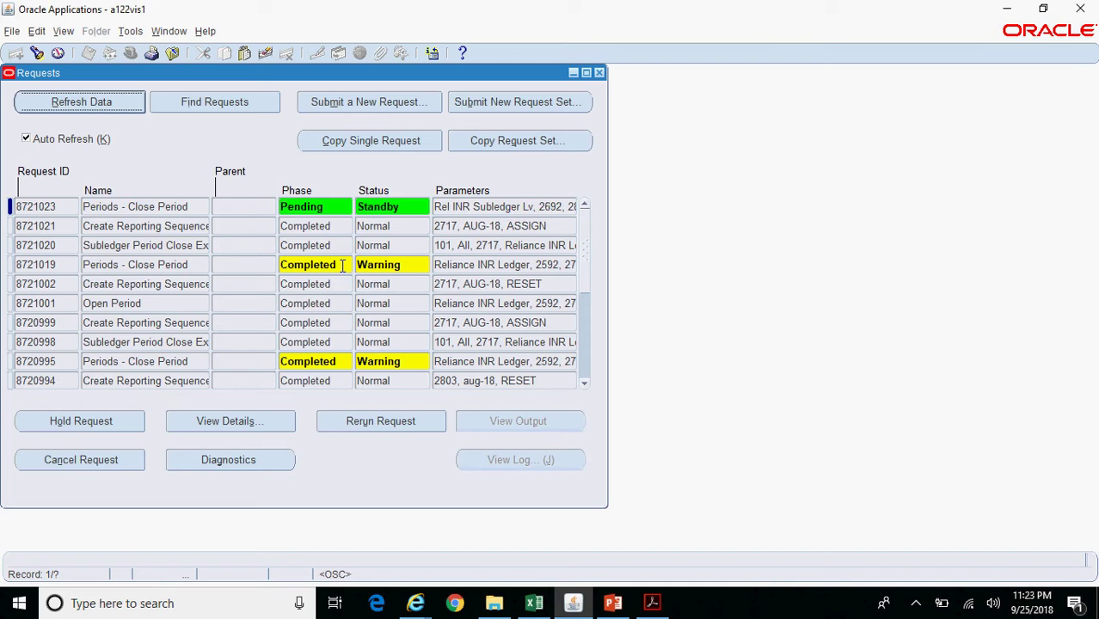
{"action": "left_click", "coordinate": [197, 270]}
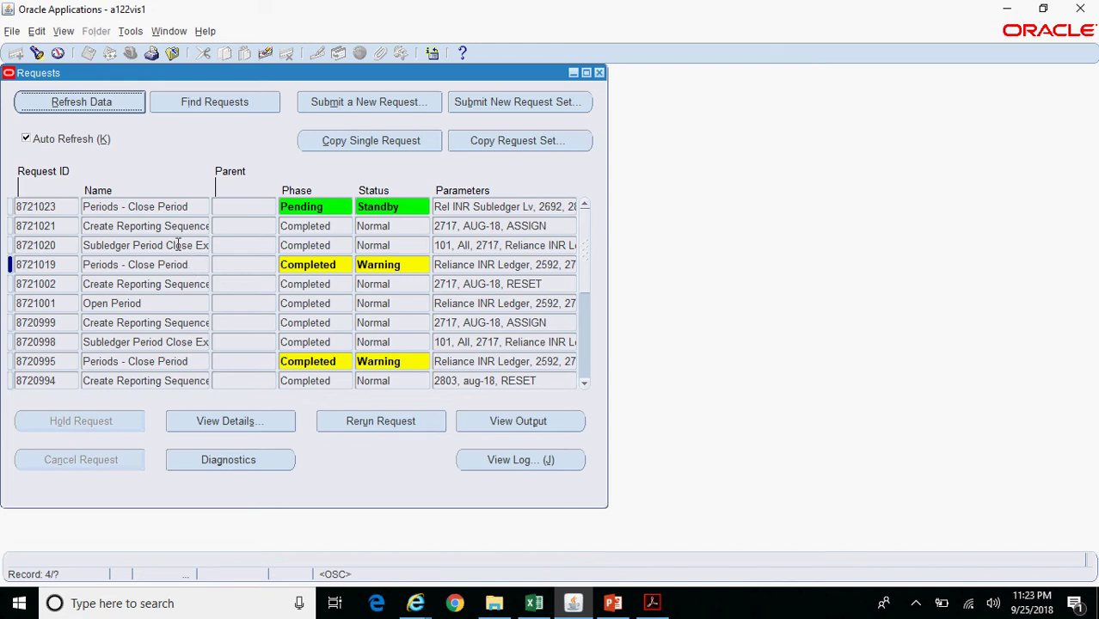
{"action": "left_click", "coordinate": [87, 109]}
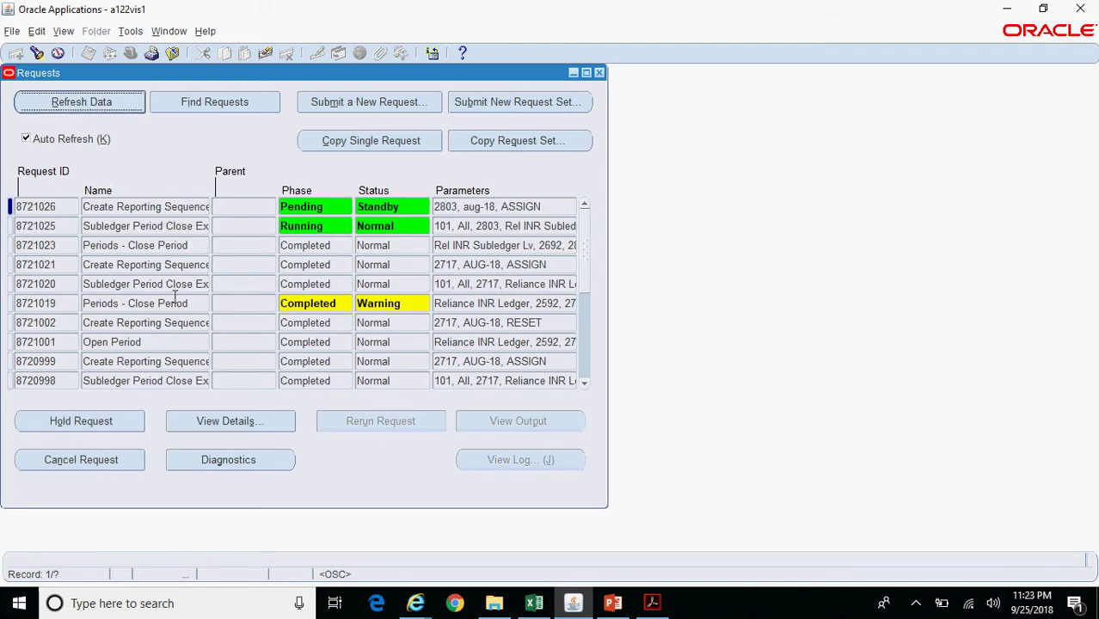
- View the log of the secondary ledger's Periods - Close Period request, search it for "unposted", and close both log tabs
{"action": "left_click", "coordinate": [201, 289]}
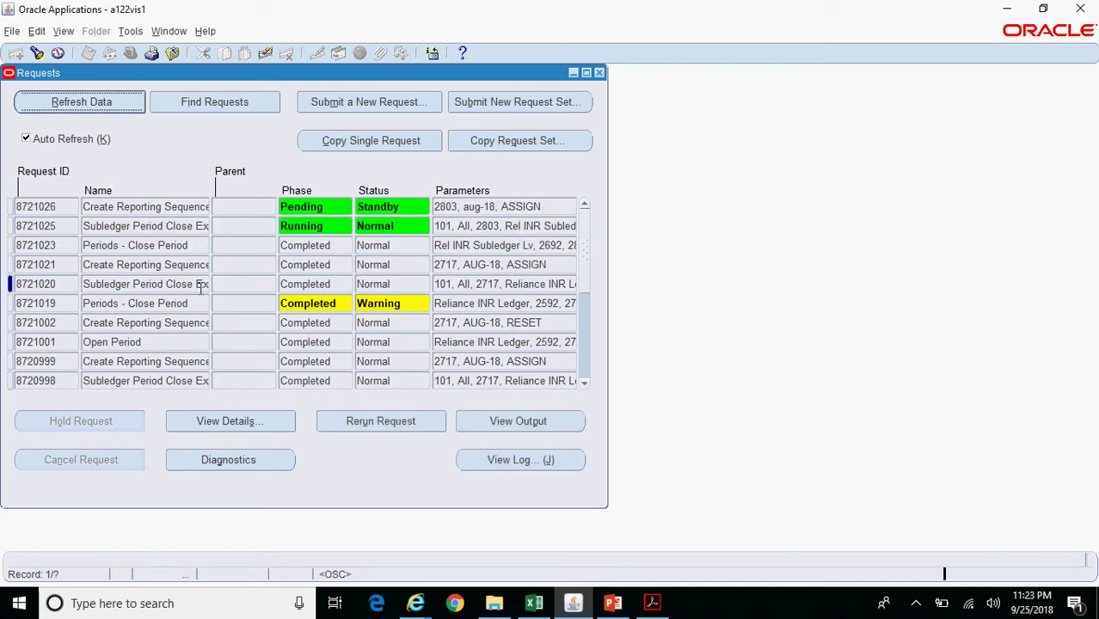
{"action": "left_click", "coordinate": [166, 245]}
{"action": "left_click", "coordinate": [549, 461]}
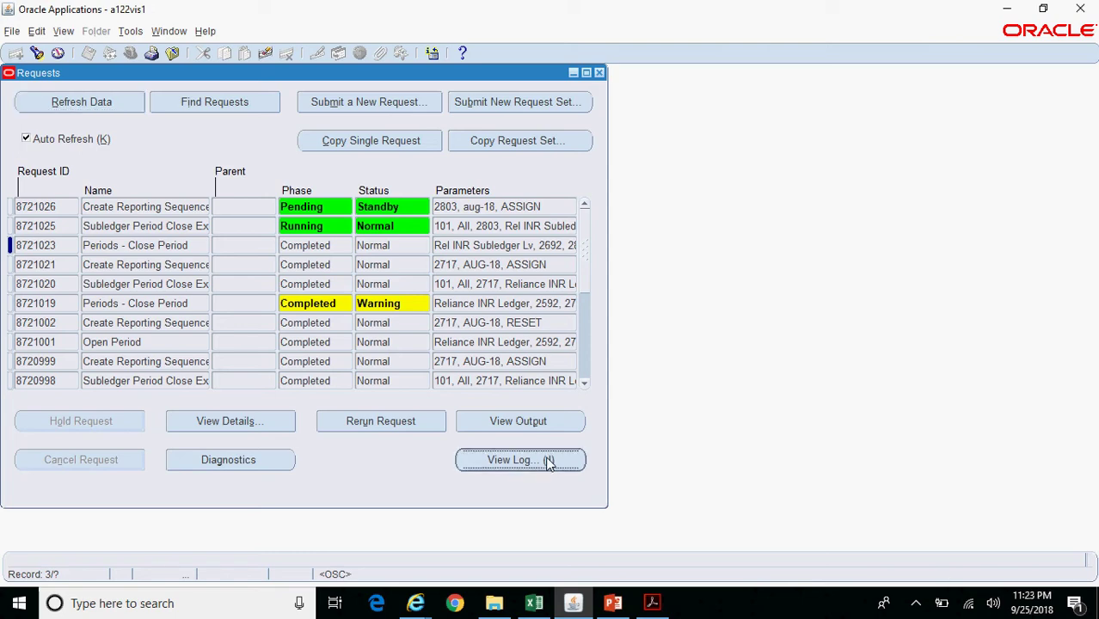
{"action": "left_click", "coordinate": [415, 603]}
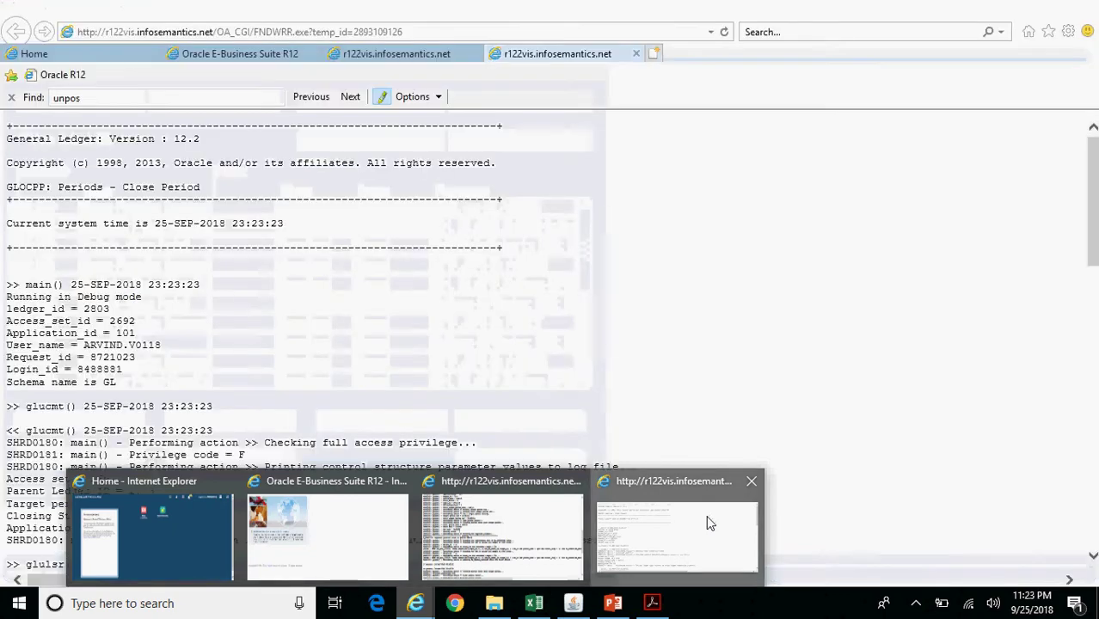
{"action": "left_click", "coordinate": [710, 523]}
{"action": "key", "text": "ctrl+f"}
{"action": "type", "text": "u"}
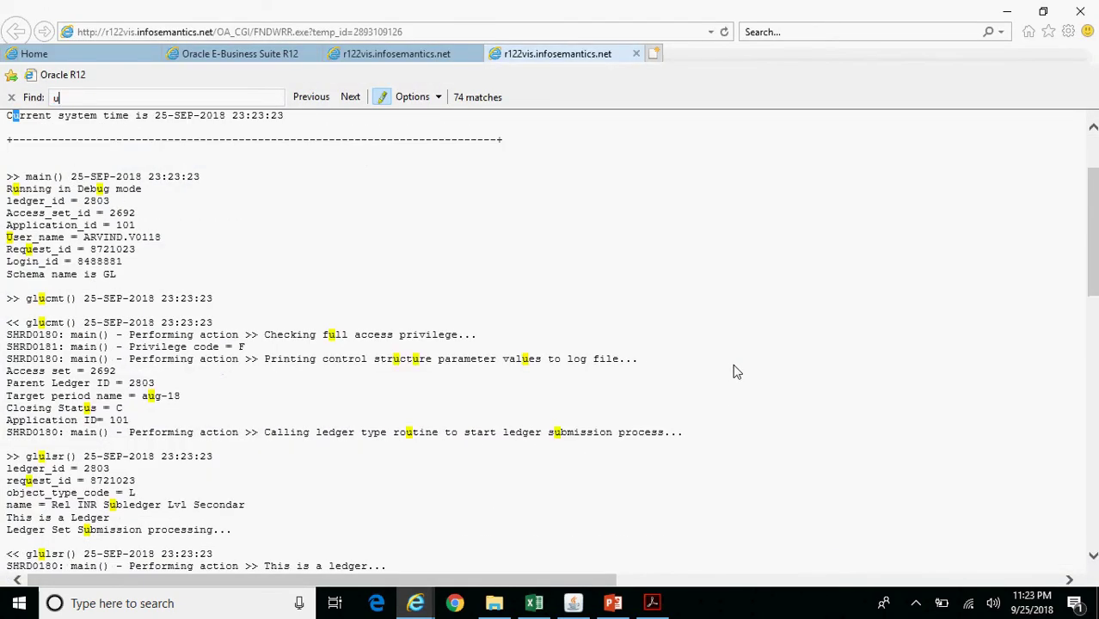
{"action": "type", "text": "nposted"}
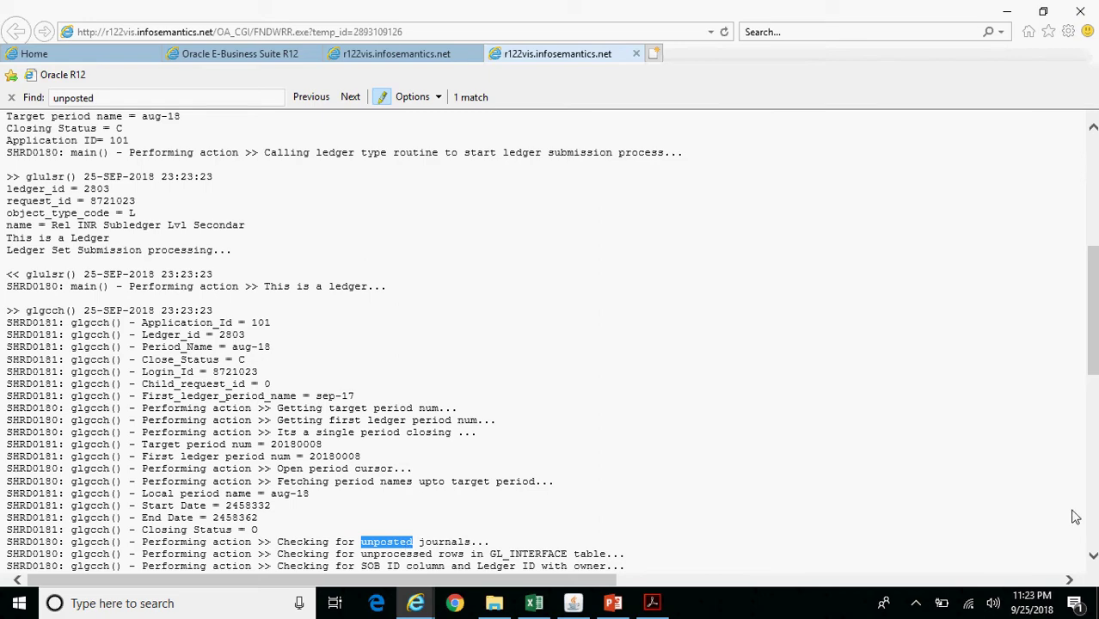
{"action": "left_click_drag", "start_coordinate": [1093, 320], "coordinate": [1093, 381]}
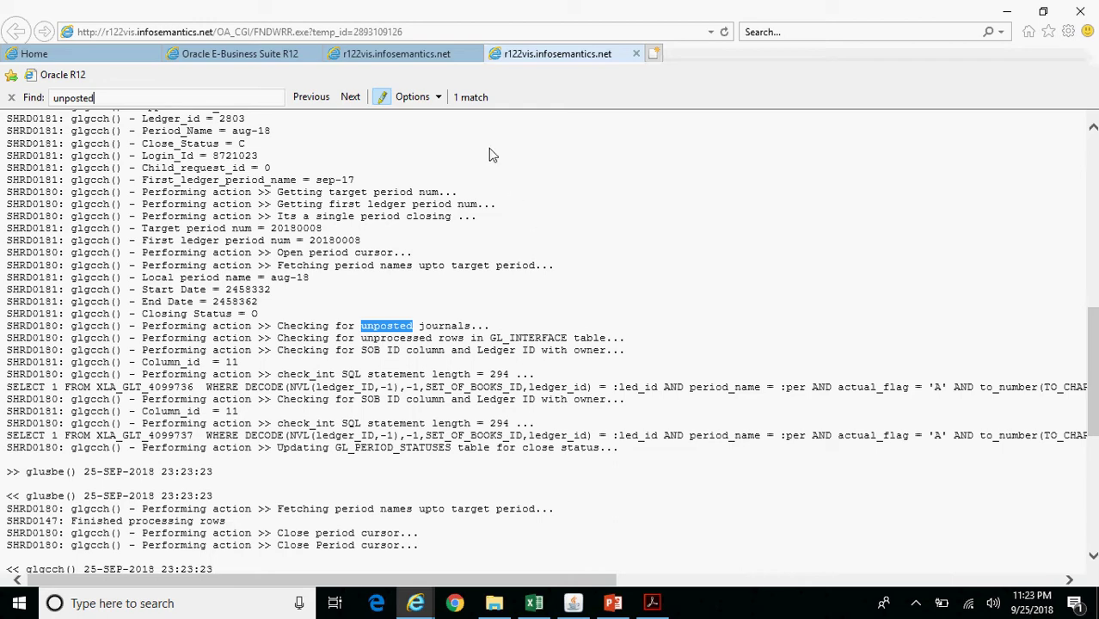
{"action": "left_click", "coordinate": [636, 54]}
{"action": "left_click", "coordinate": [637, 54]}
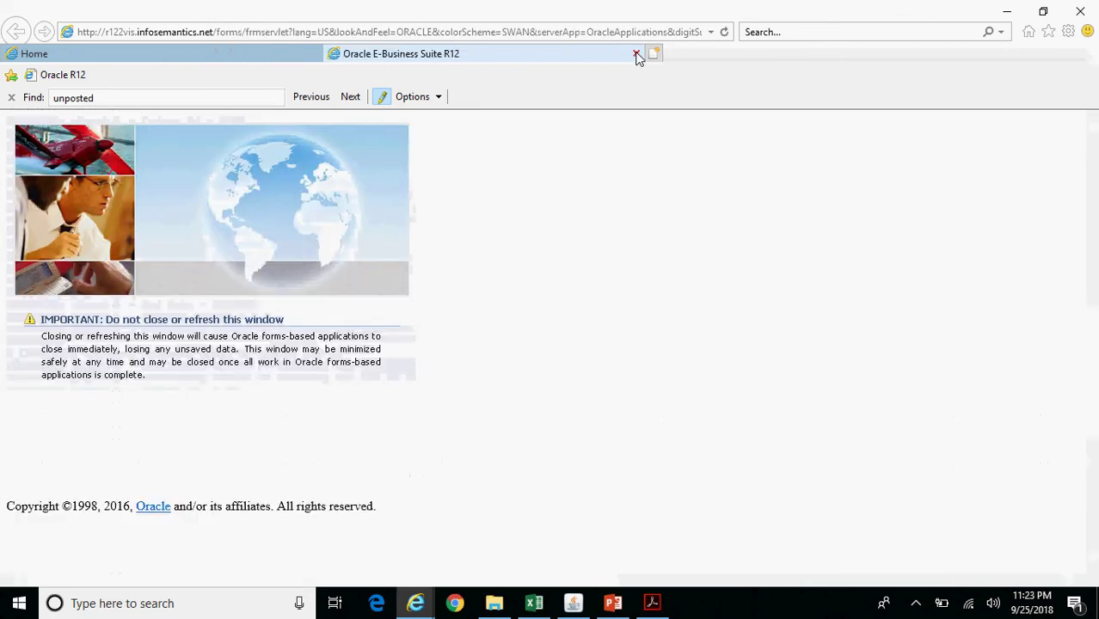
- Switch back to Oracle Applications, refresh the requests and examine the aug-18 exceptions report, close period and reporting sequence requests
{"action": "left_click", "coordinate": [573, 605]}
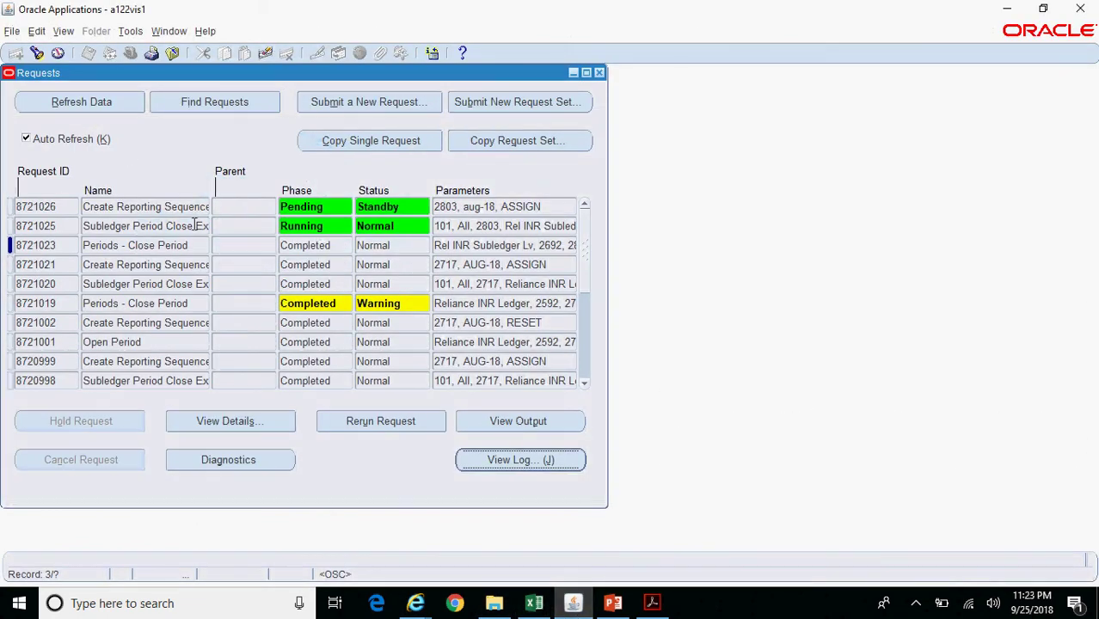
{"action": "left_click", "coordinate": [95, 105]}
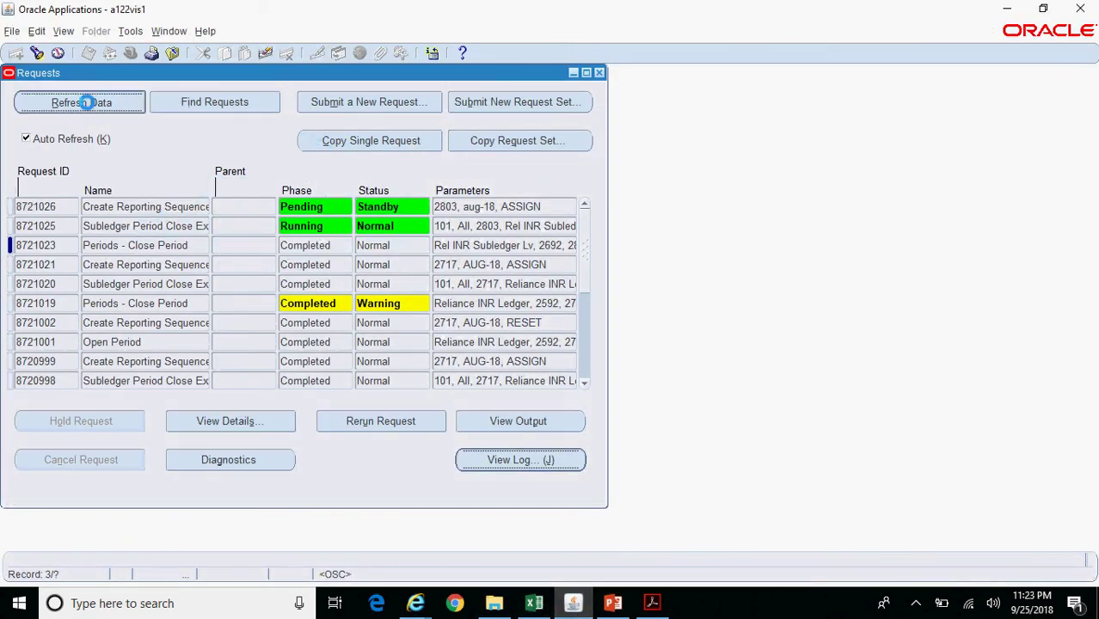
{"action": "left_click", "coordinate": [151, 226]}
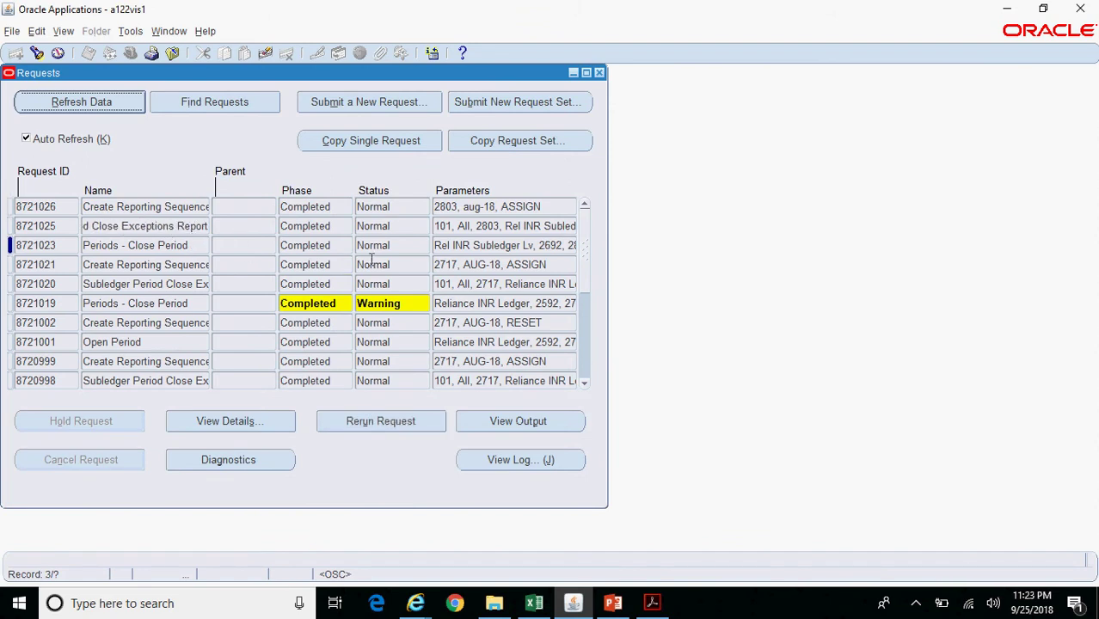
{"action": "left_click", "coordinate": [184, 227]}
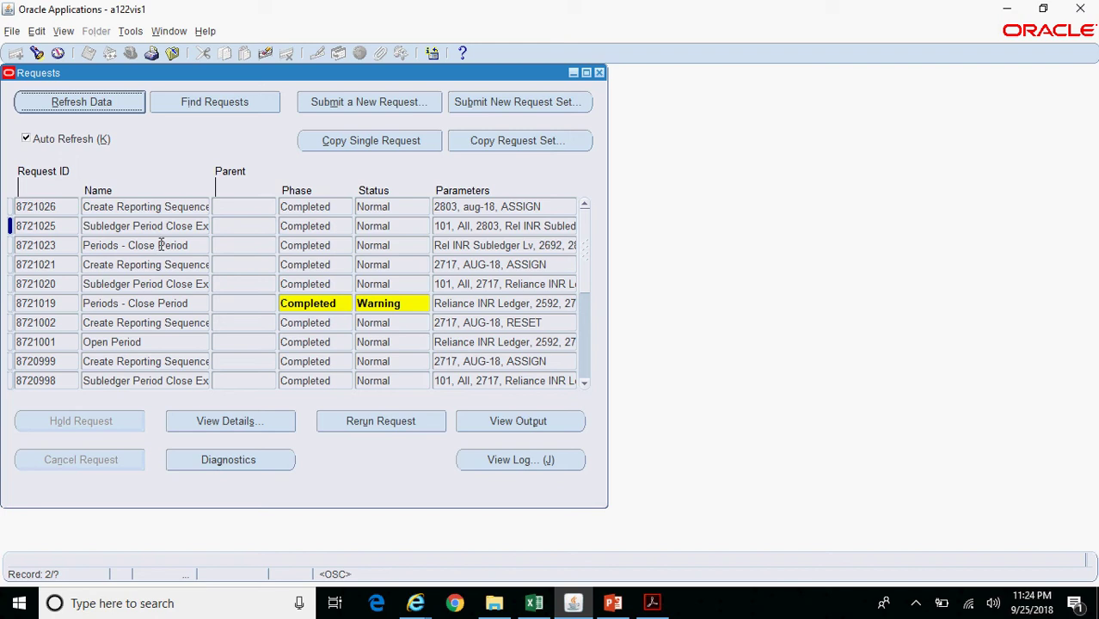
{"action": "left_click", "coordinate": [160, 245]}
{"action": "left_click", "coordinate": [113, 206]}
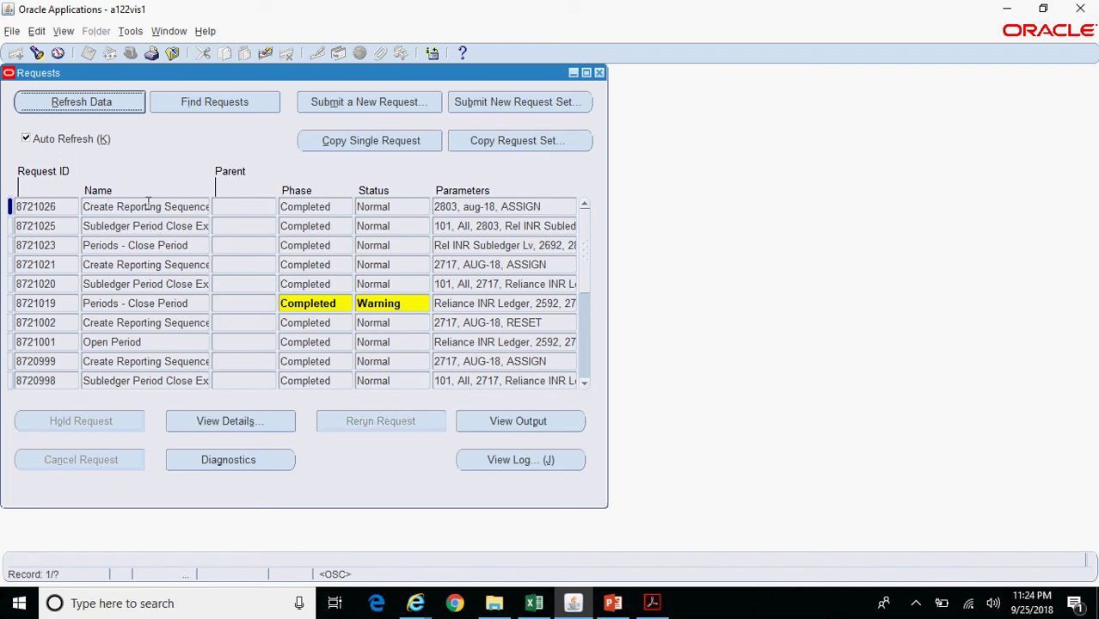
{"action": "left_click_drag", "start_coordinate": [185, 209], "coordinate": [227, 209]}
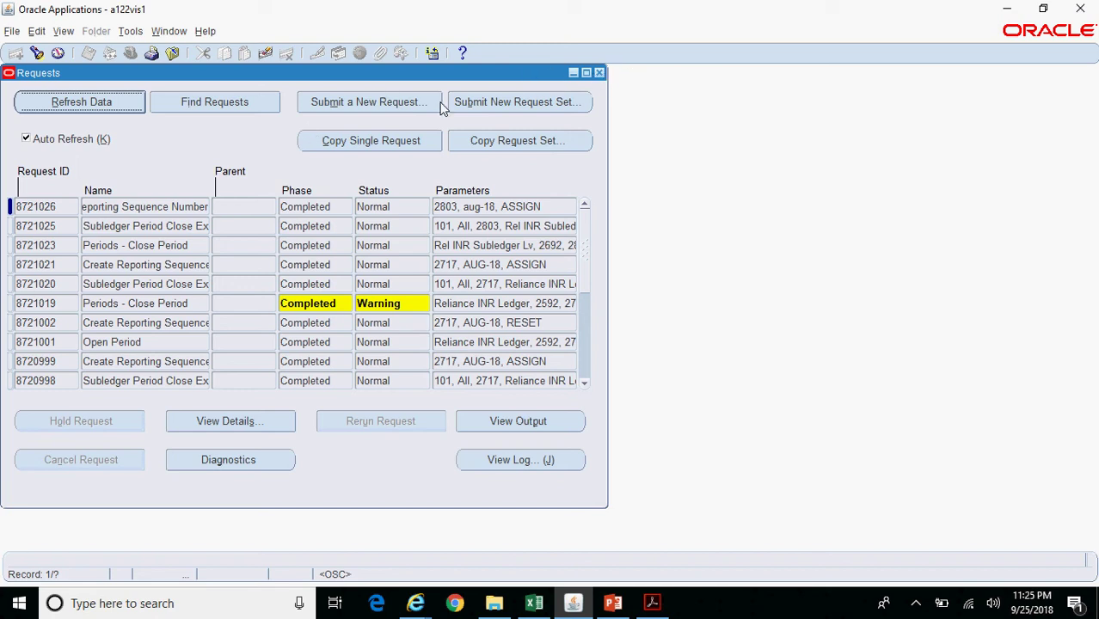
- Move the Requests window aside, start a new Periods - Close Period request to view its parameters, and cancel the parameters
{"action": "left_click_drag", "start_coordinate": [471, 73], "coordinate": [632, 138]}
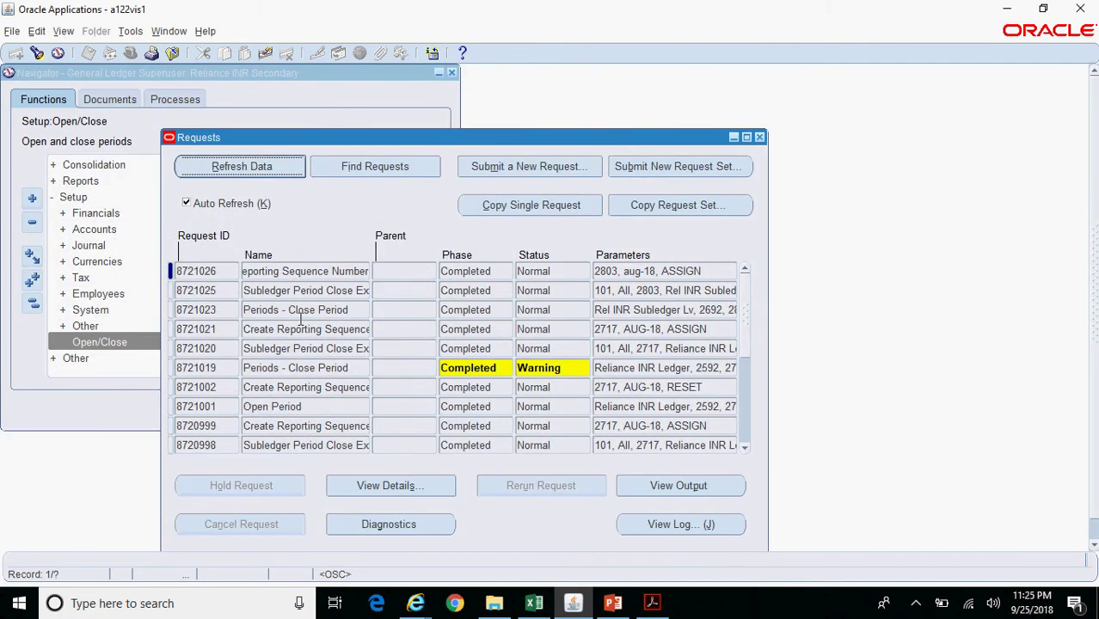
{"action": "left_click", "coordinate": [564, 175]}
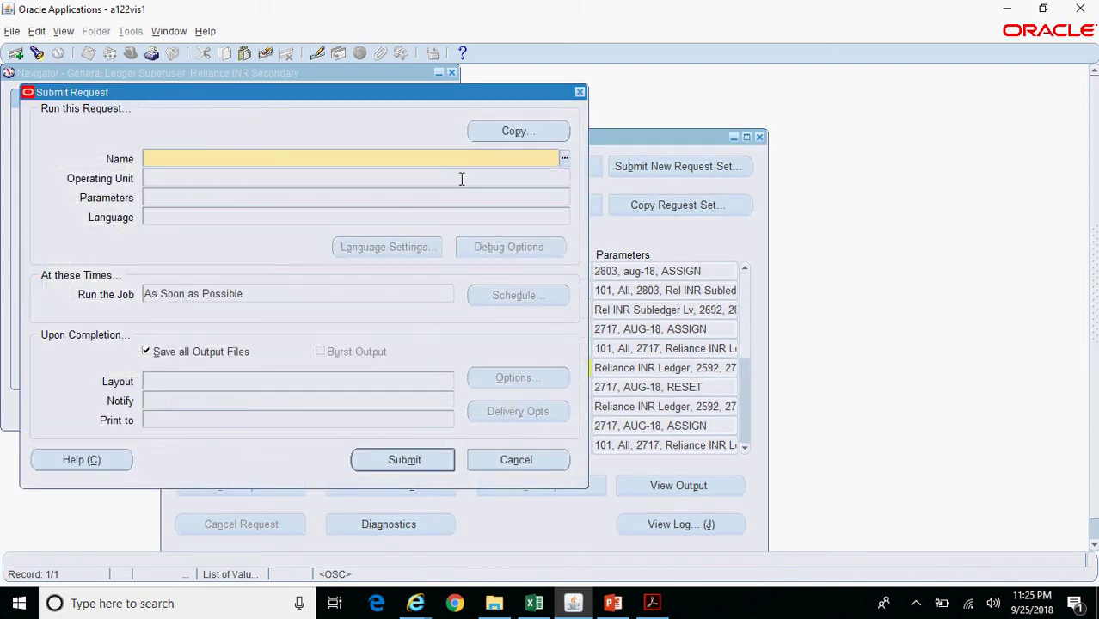
{"action": "type", "text": "%Period%"}
{"action": "key", "text": "Tab"}
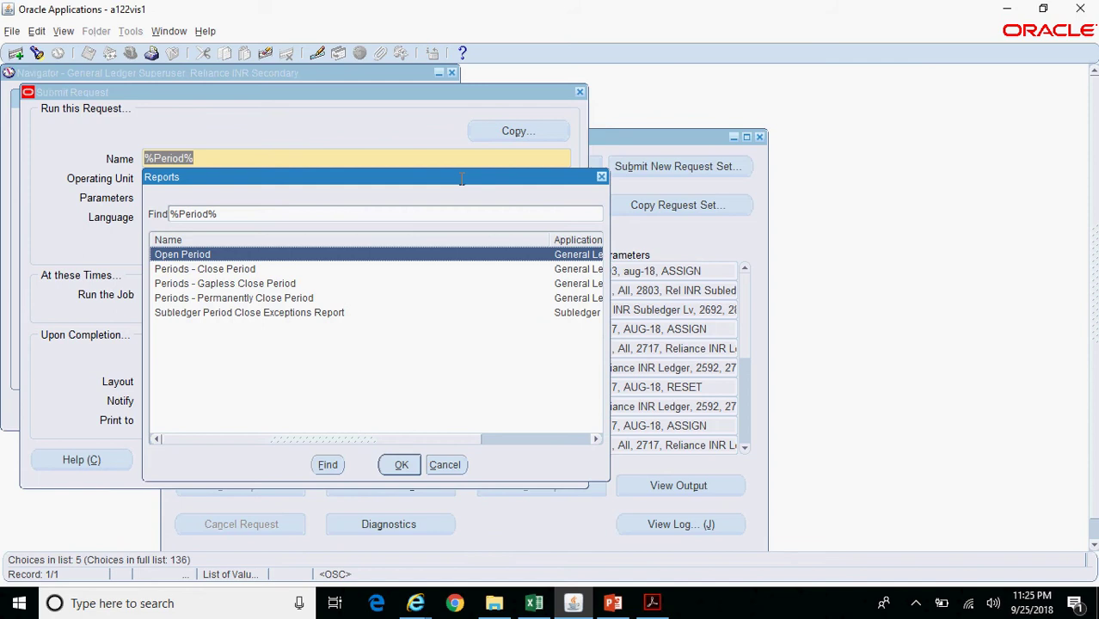
{"action": "key", "text": "Down"}
{"action": "key", "text": "Return"}
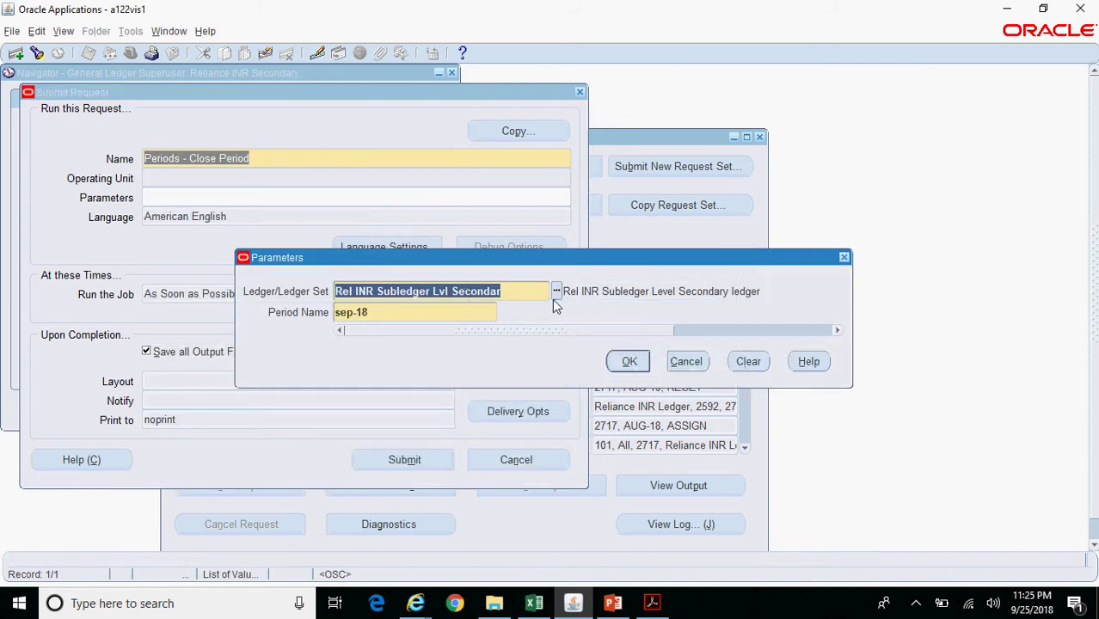
{"action": "left_click", "coordinate": [688, 361]}
- Choose the Open Period program via "%Period%", inspect its parameters and period name choices, then cancel the request and close the Requests form
{"action": "type", "text": "%"}
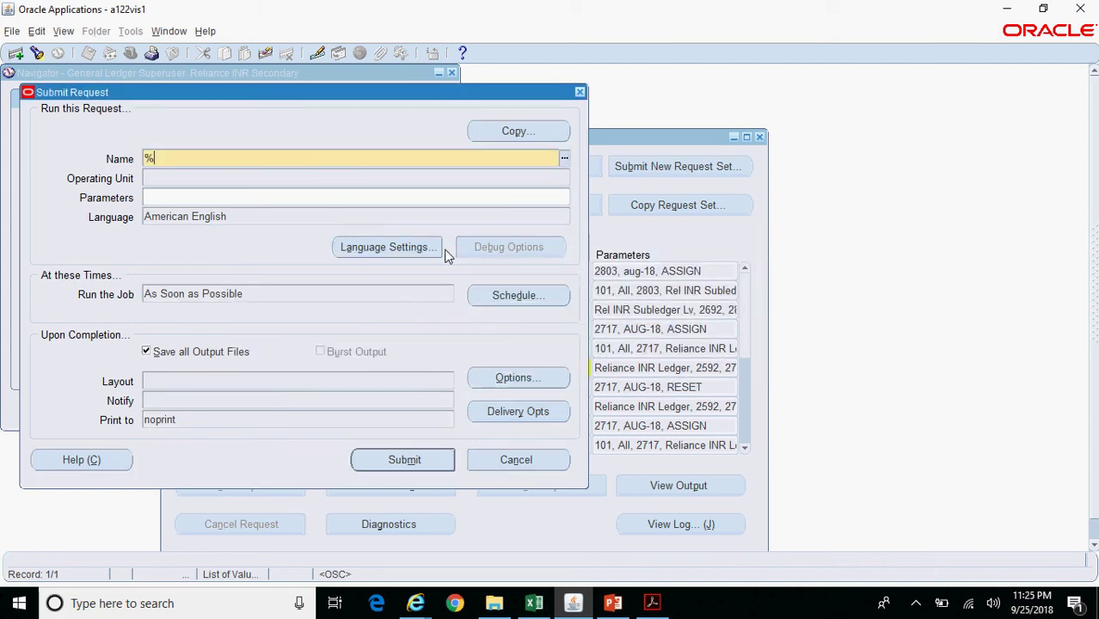
{"action": "type", "text": "Period%"}
{"action": "key", "text": "Tab"}
{"action": "double_click", "coordinate": [265, 251]}
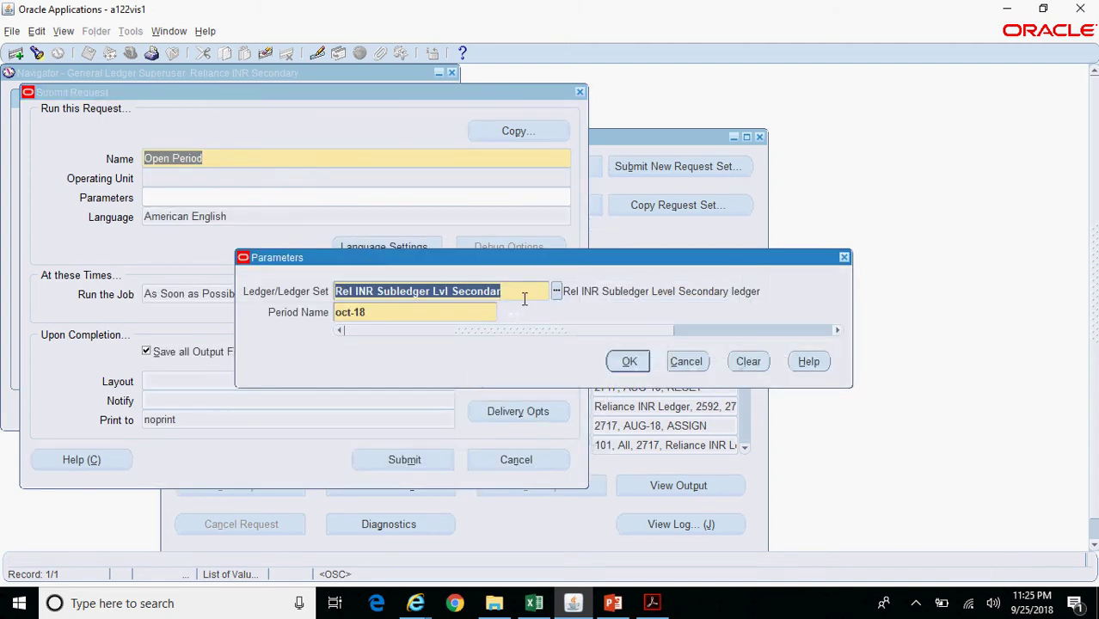
{"action": "left_click", "coordinate": [445, 314]}
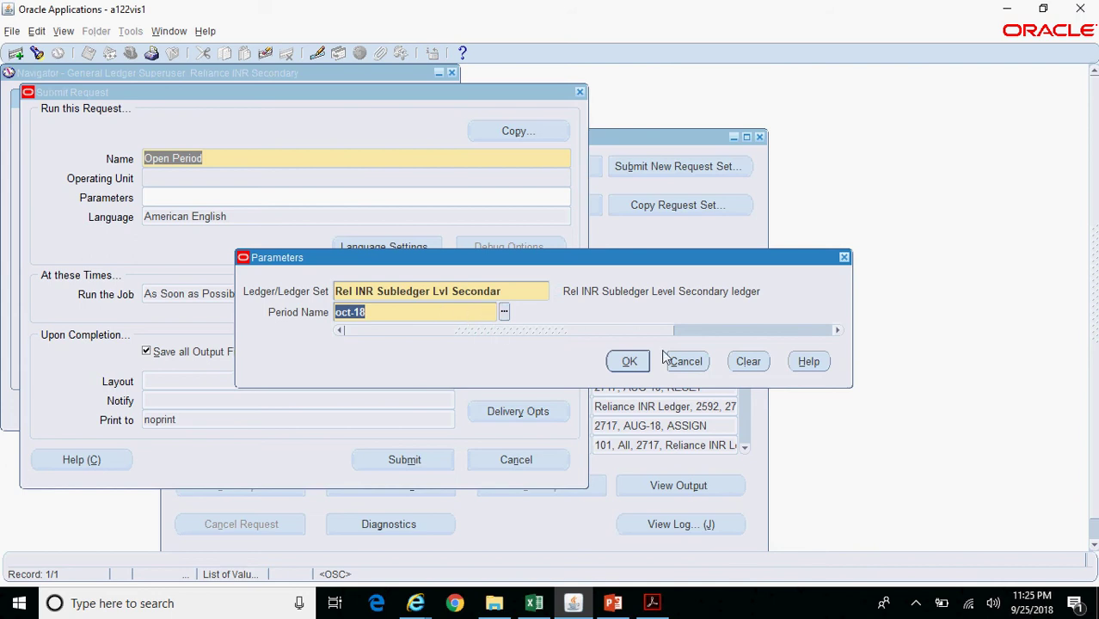
{"action": "left_click", "coordinate": [504, 312]}
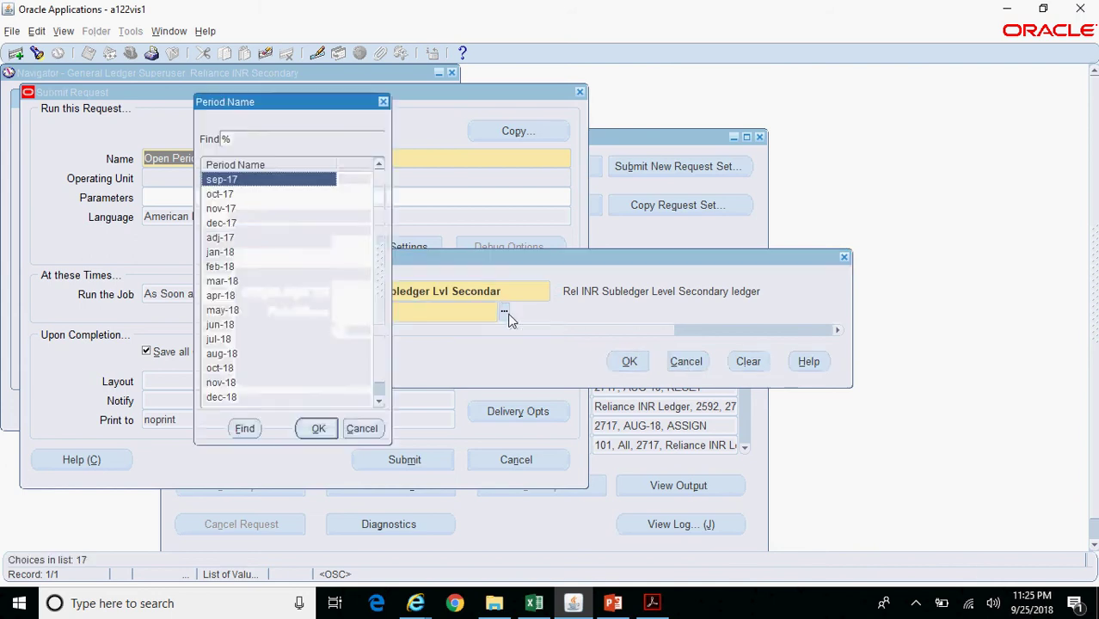
{"action": "left_click", "coordinate": [362, 429]}
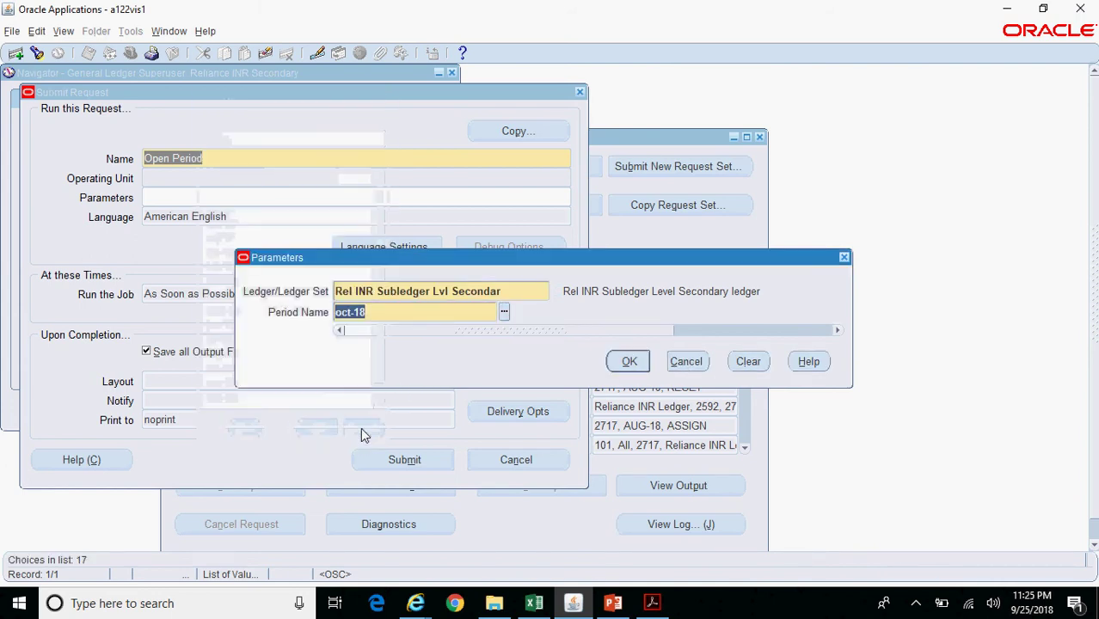
{"action": "left_click", "coordinate": [686, 362]}
{"action": "left_click", "coordinate": [517, 459]}
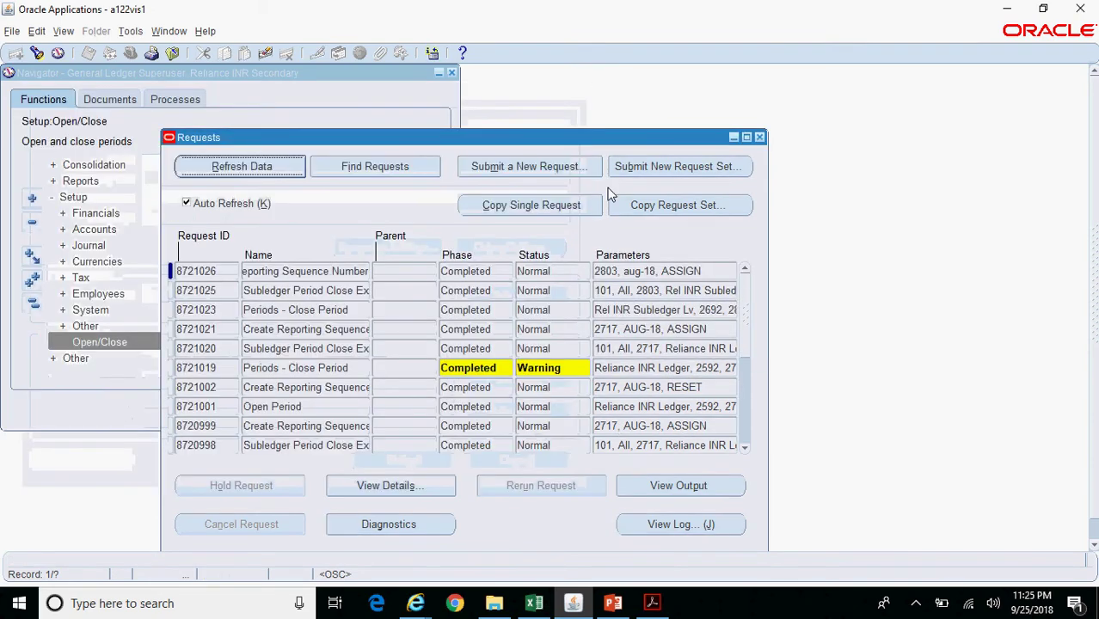
{"action": "left_click", "coordinate": [761, 138]}
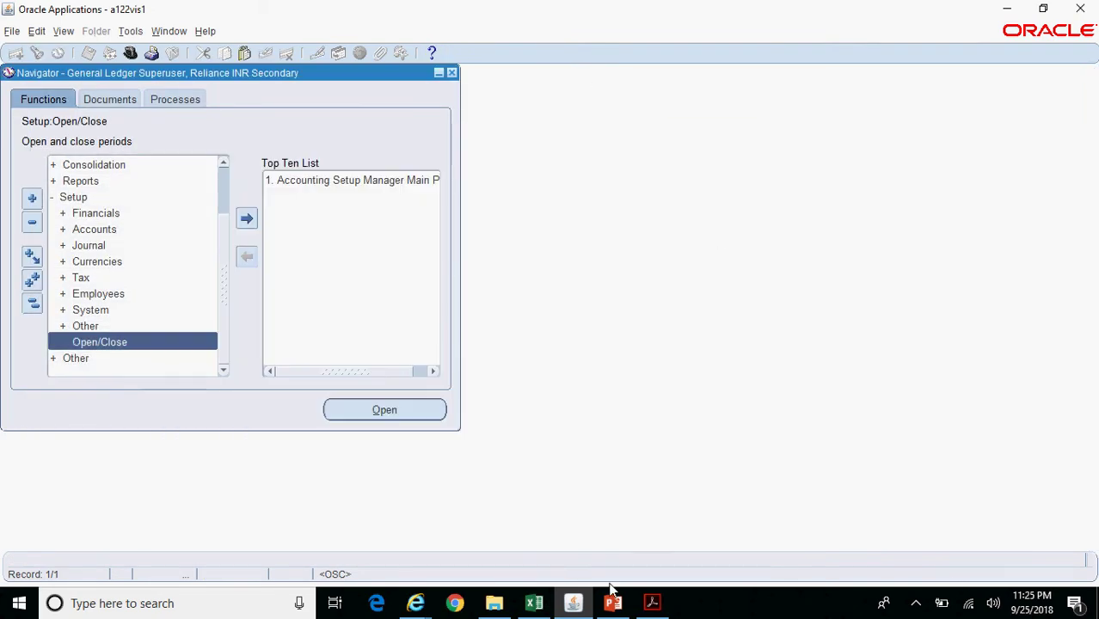
- Review the Close Period Program note for ledger sets in the Excel checklist, and return to Oracle Applications
{"action": "left_click", "coordinate": [534, 603]}
{"action": "left_click", "coordinate": [701, 456]}
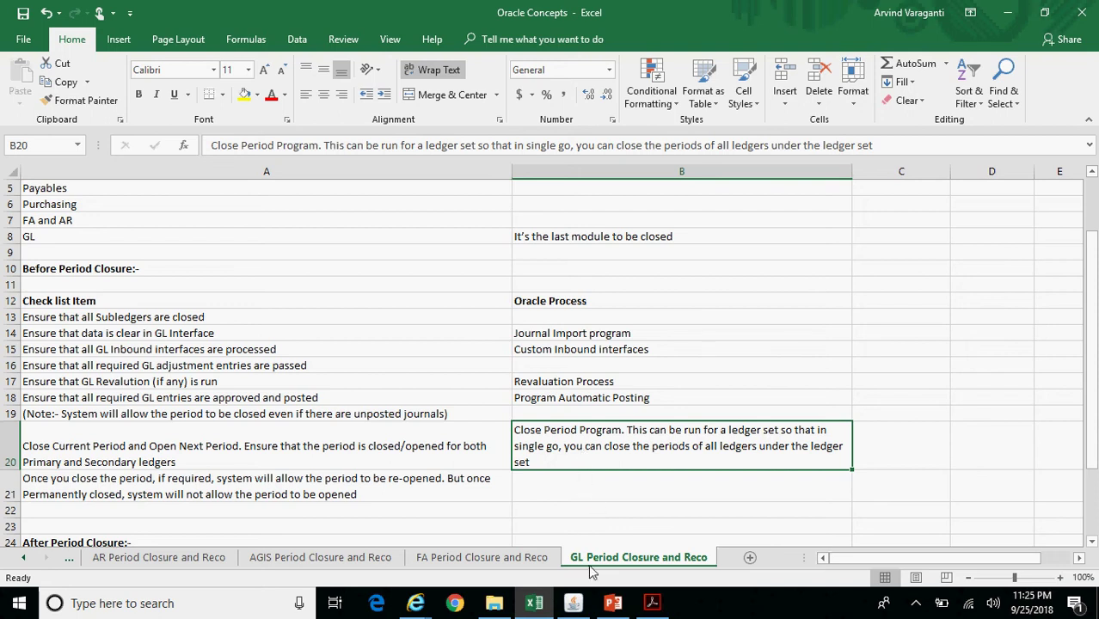
{"action": "mouse_move", "coordinate": [583, 606]}
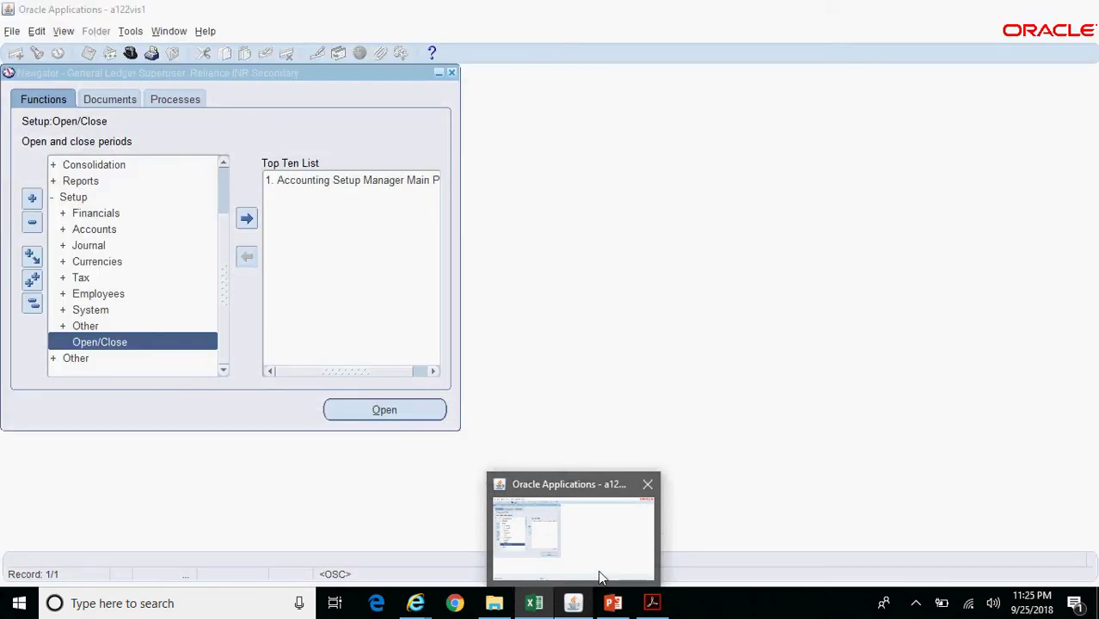
{"action": "left_click", "coordinate": [600, 570]}
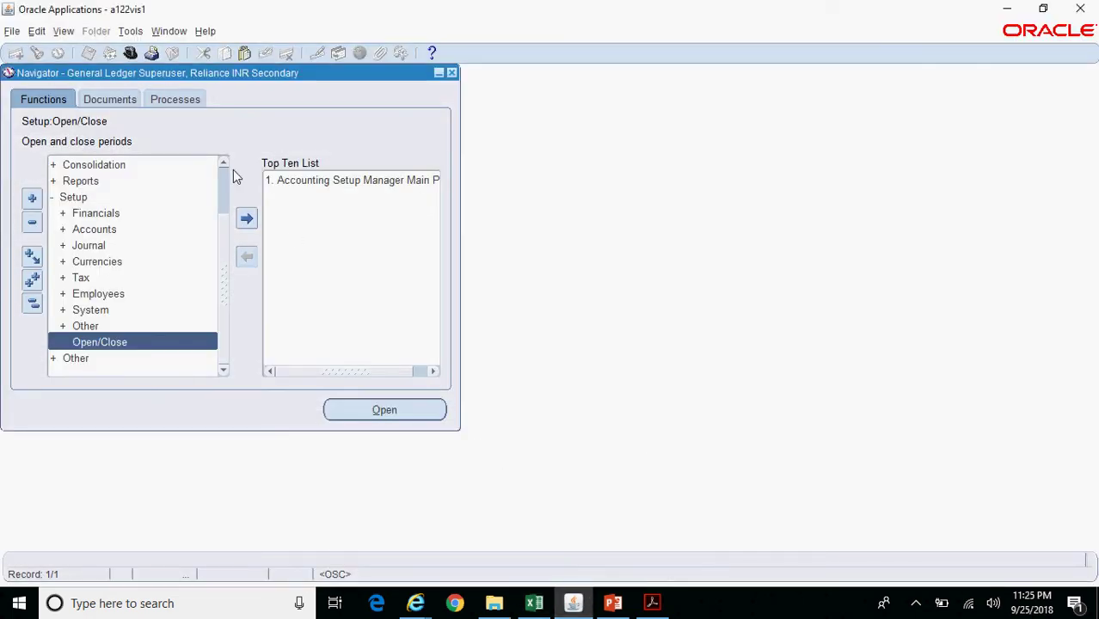
- Switch the responsibility to General Ledger Superuser, Reliance Overseas
{"action": "left_click", "coordinate": [131, 54]}
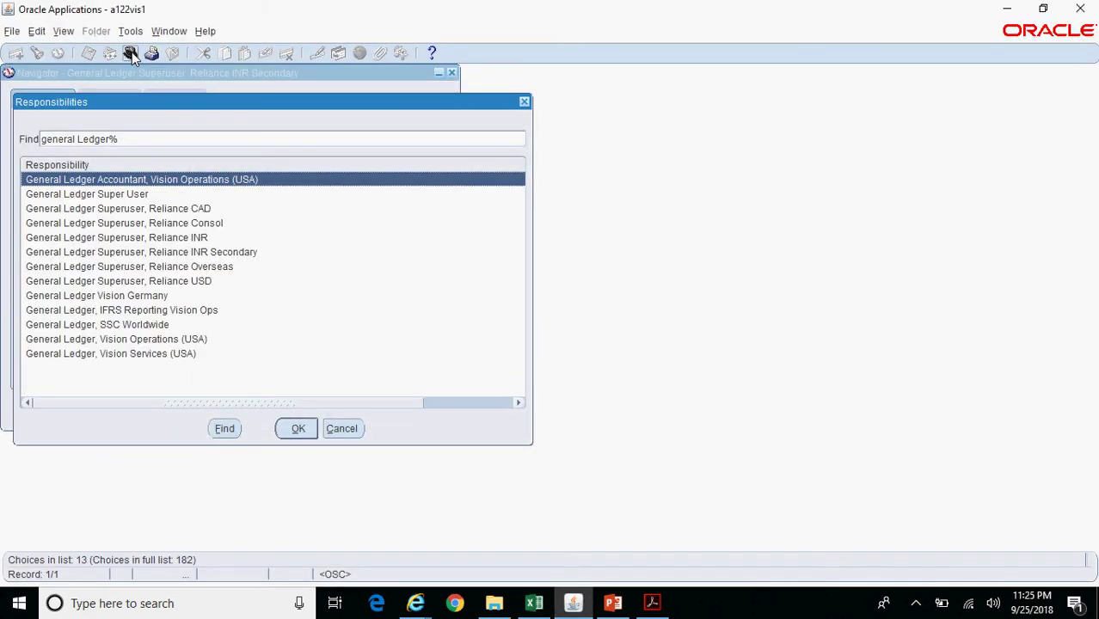
{"action": "key", "text": "Down"}
{"action": "key", "text": "Down"}
{"action": "key", "text": "Down"}
{"action": "key", "text": "Down"}
{"action": "key", "text": "Down"}
{"action": "key", "text": "Down"}
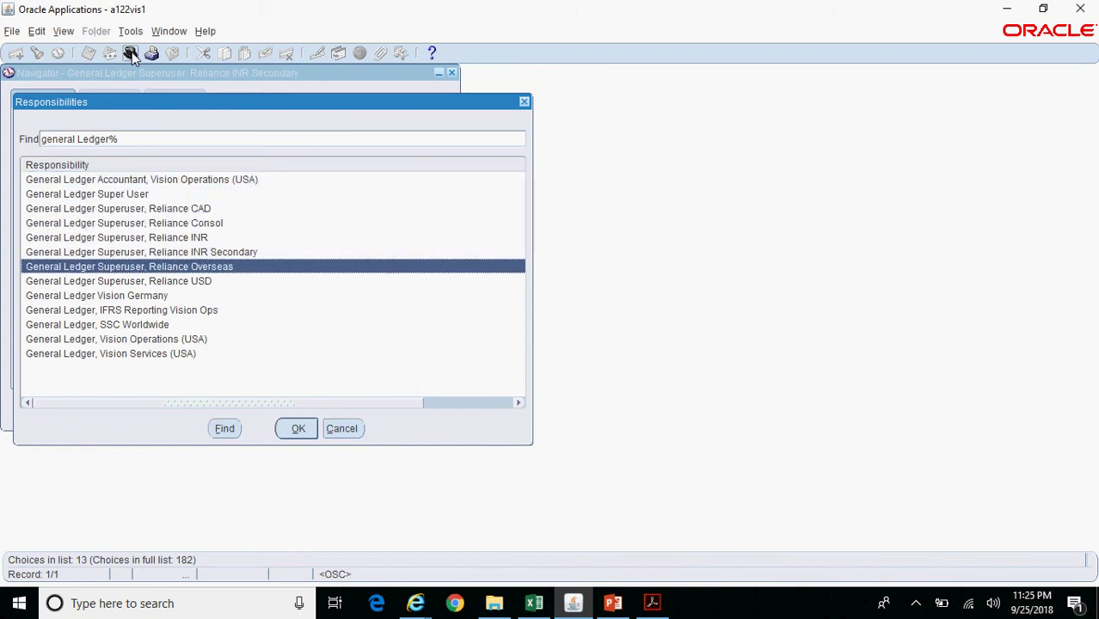
{"action": "key", "text": "Return"}
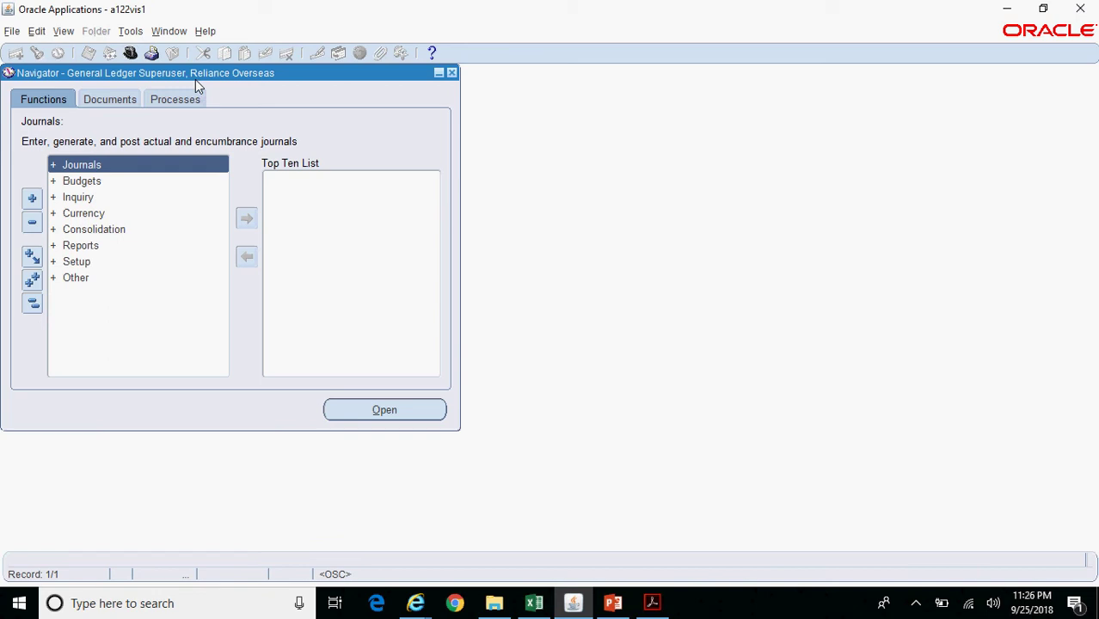
- Open the Ledger Sets definition under the Financials setup and query the ledger set "Rel%Over%"
{"action": "double_click", "coordinate": [127, 262]}
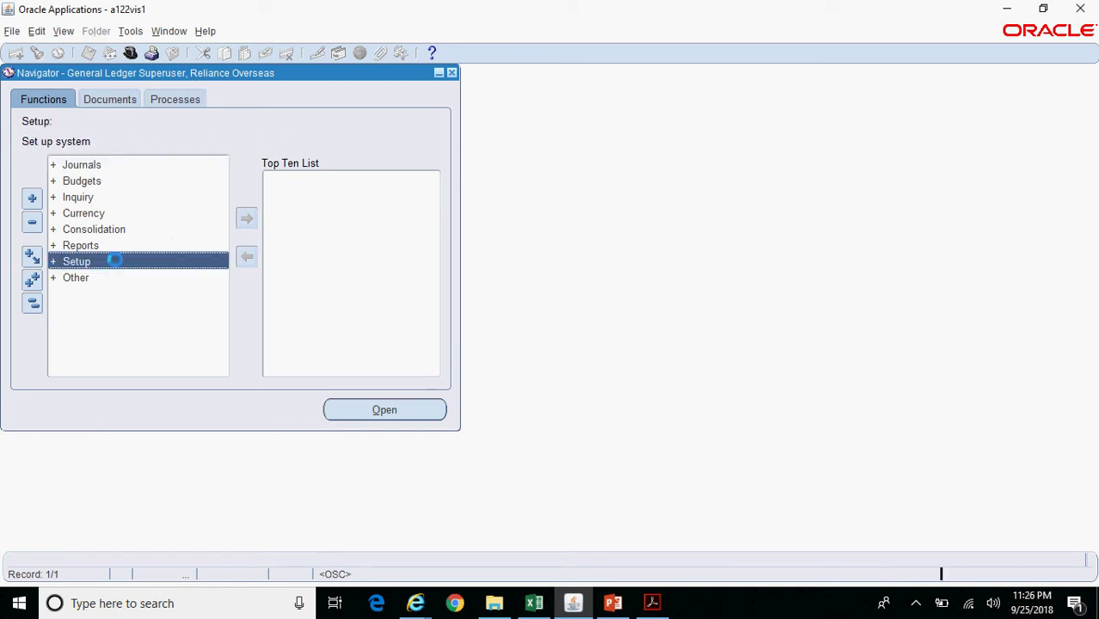
{"action": "double_click", "coordinate": [126, 278]}
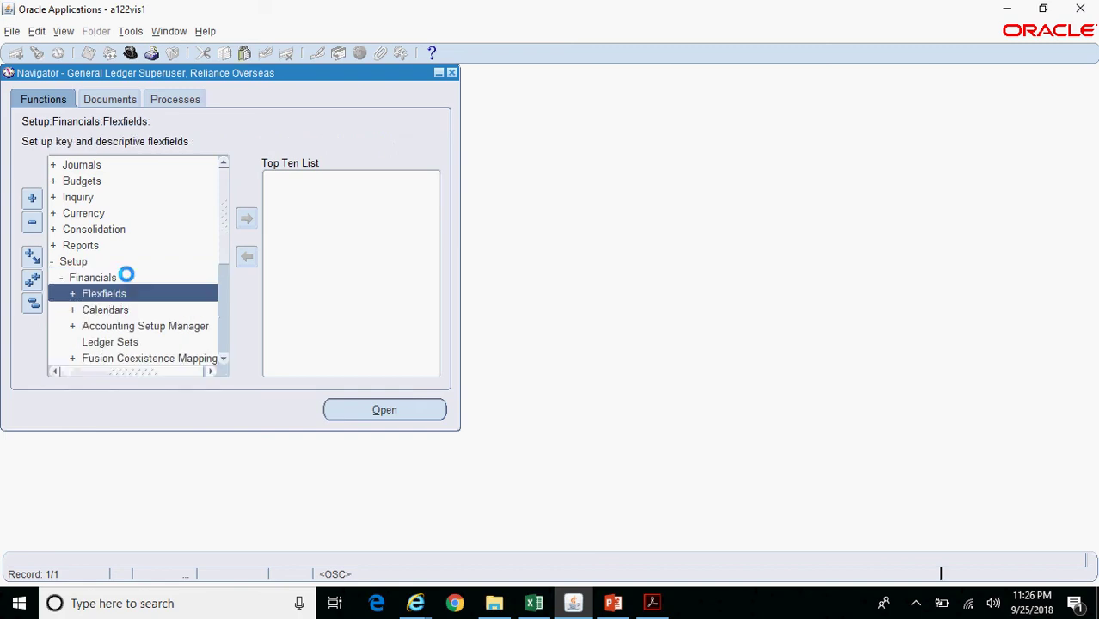
{"action": "left_click", "coordinate": [152, 343]}
{"action": "key", "text": "F11"}
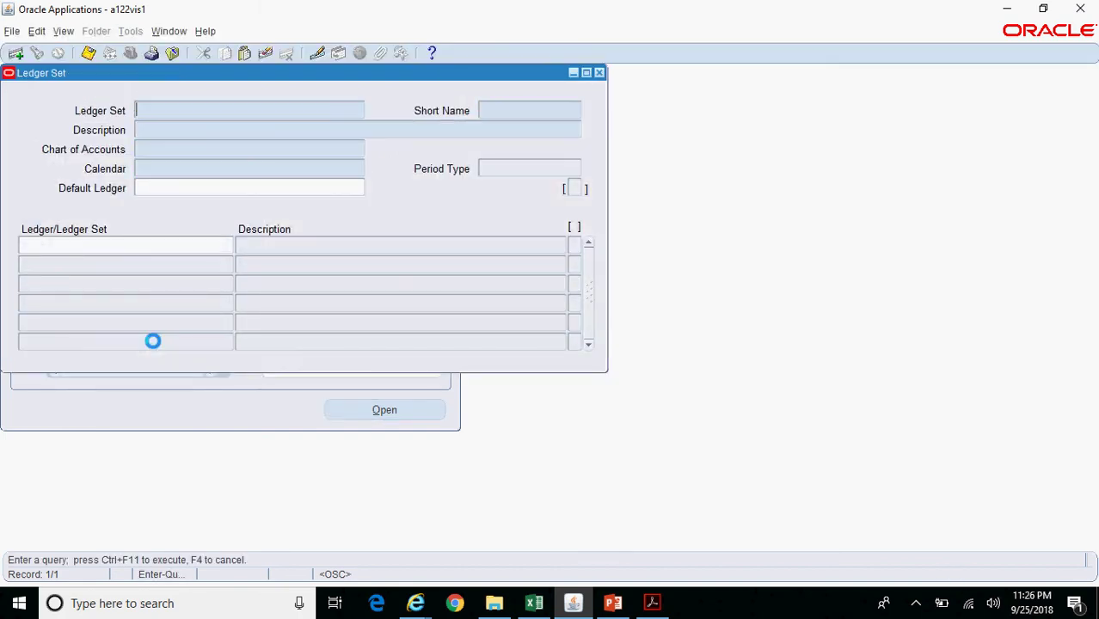
{"action": "type", "text": "Rel%Over%"}
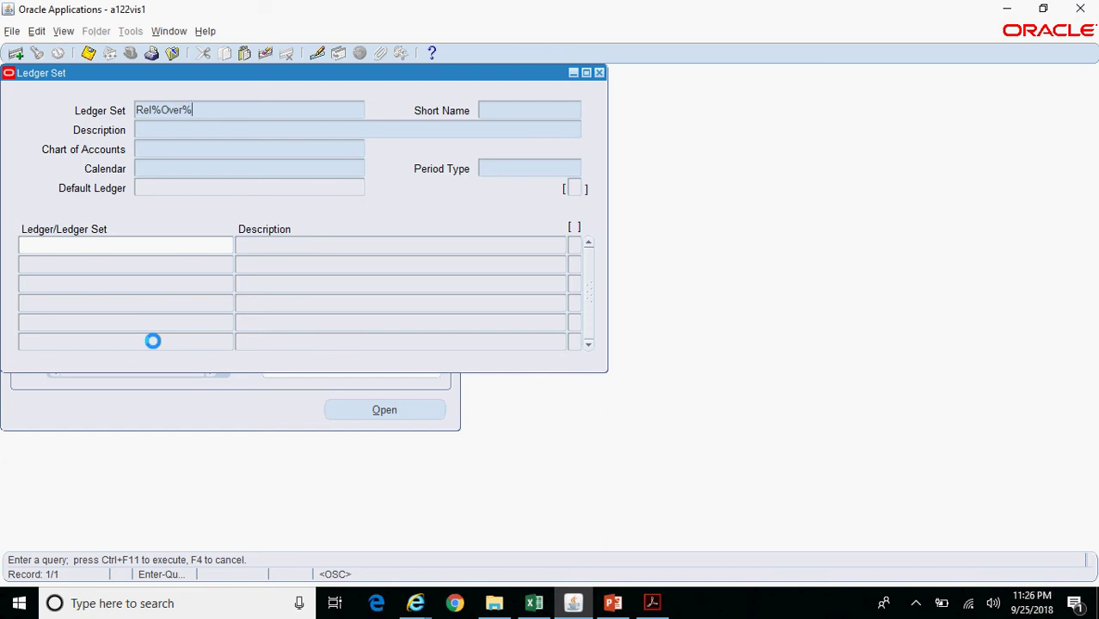
{"action": "key", "text": "ctrl+F11"}
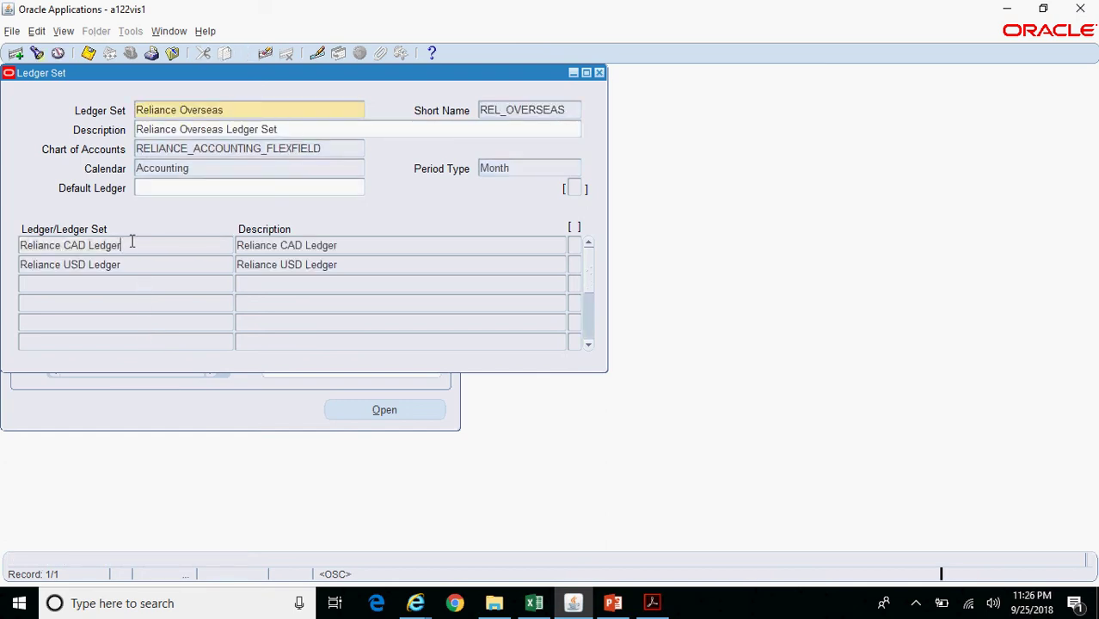
- Examine the CAD and USD ledgers assigned to the Reliance Overseas ledger set, and close the Ledger Set form
{"action": "left_click", "coordinate": [135, 246]}
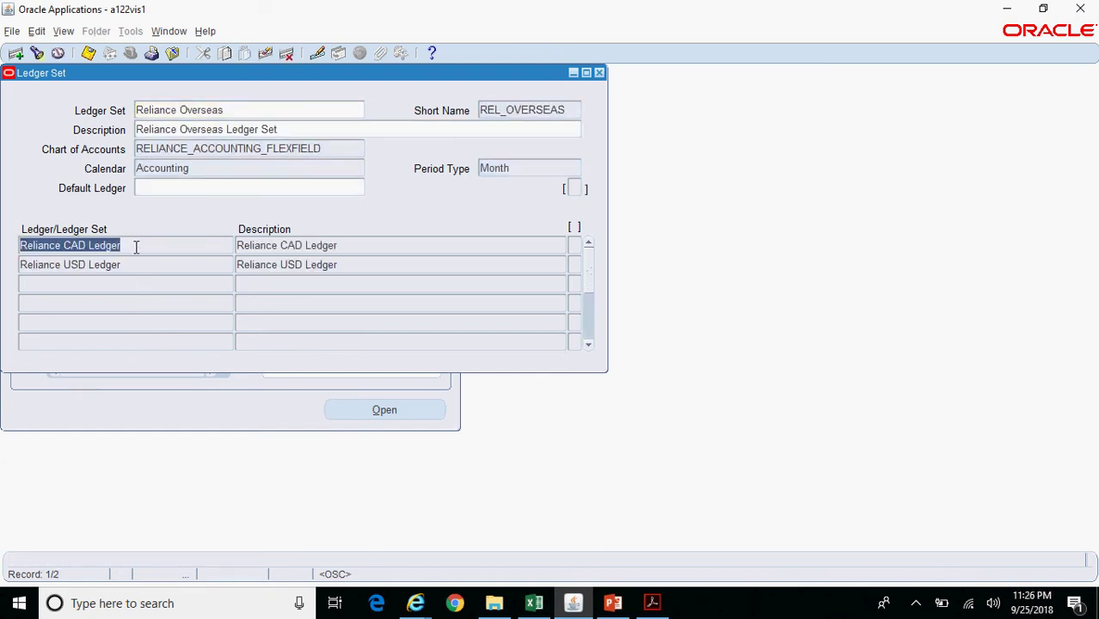
{"action": "left_click", "coordinate": [138, 266]}
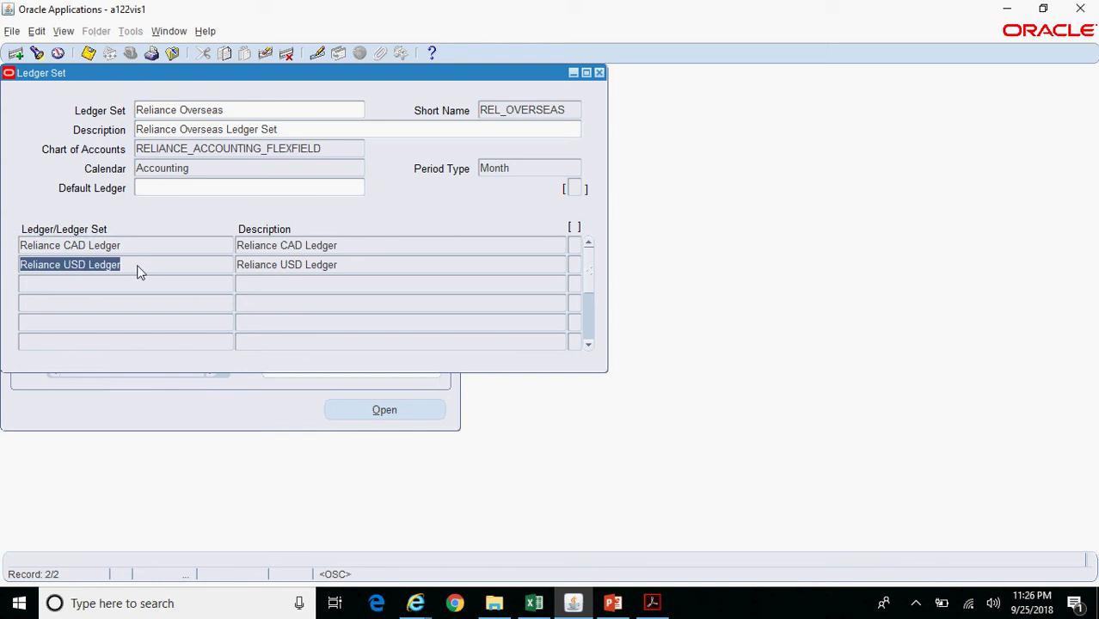
{"action": "left_click", "coordinate": [242, 112]}
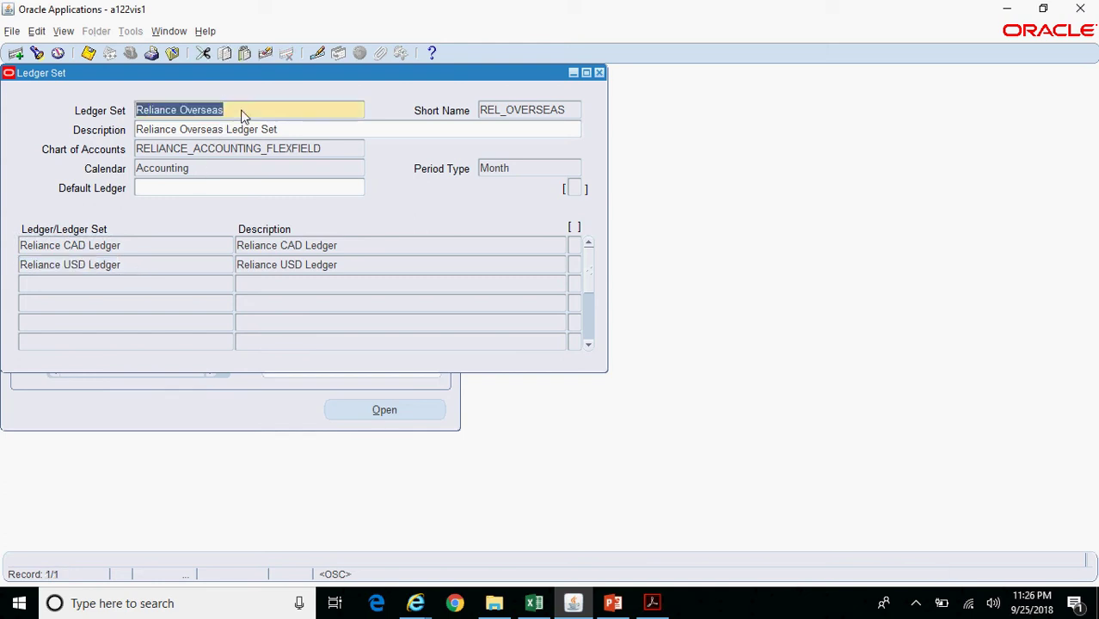
{"action": "left_click", "coordinate": [600, 73]}
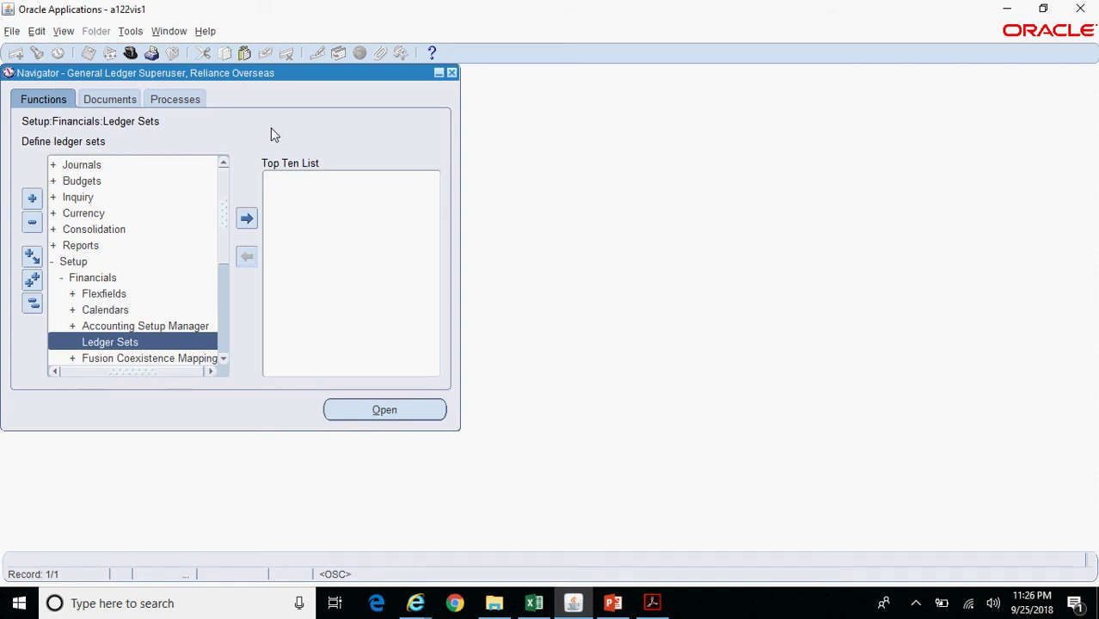
- Start a new request and choose the Open Period program via "%PEriod%" to view its parameters
{"action": "left_click", "coordinate": [63, 33]}
{"action": "left_click", "coordinate": [103, 238]}
{"action": "left_click", "coordinate": [185, 450]}
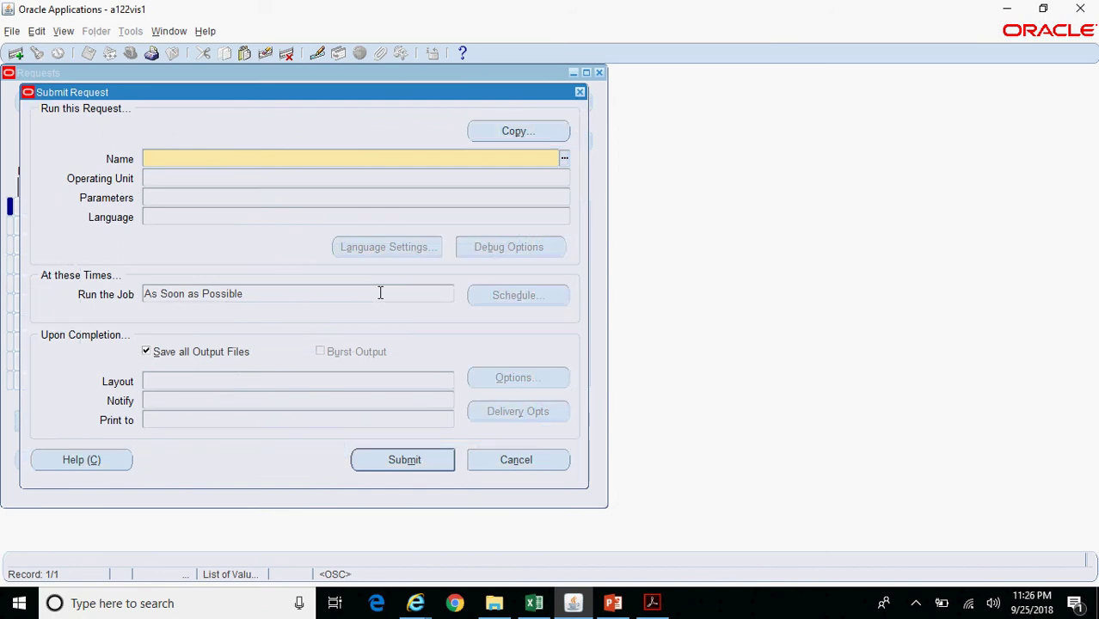
{"action": "type", "text": "%PEriod%"}
{"action": "key", "text": "Tab"}
{"action": "key", "text": "Return"}
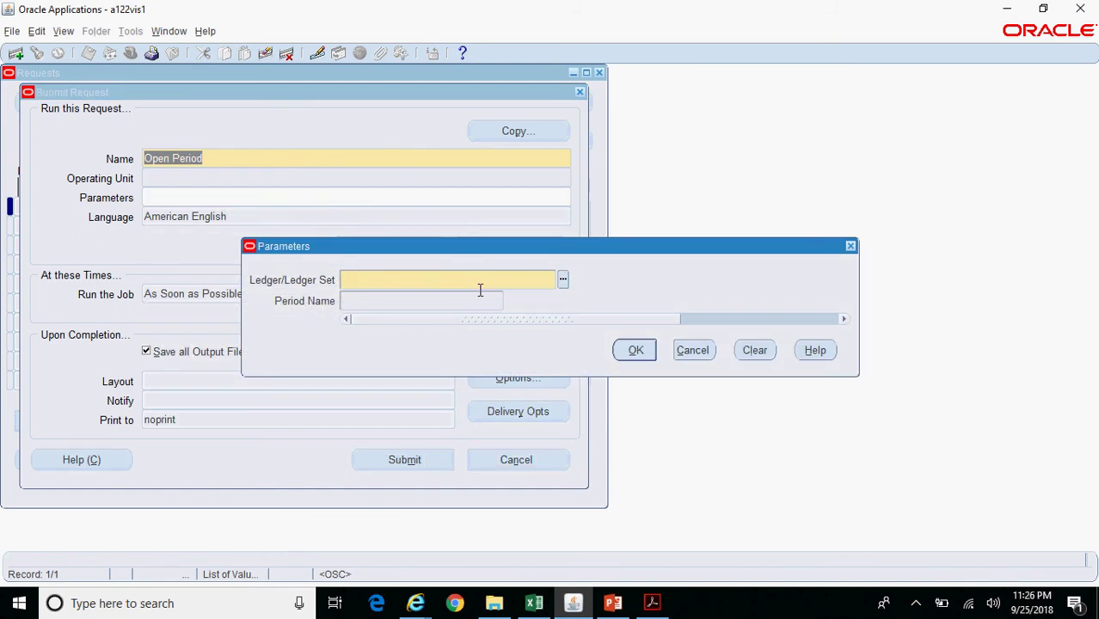
- Set the Open Period parameters to ledger set Reliance Overseas and period aug-18, and cancel the parameters
{"action": "left_click", "coordinate": [563, 279]}
{"action": "left_click", "coordinate": [209, 371]}
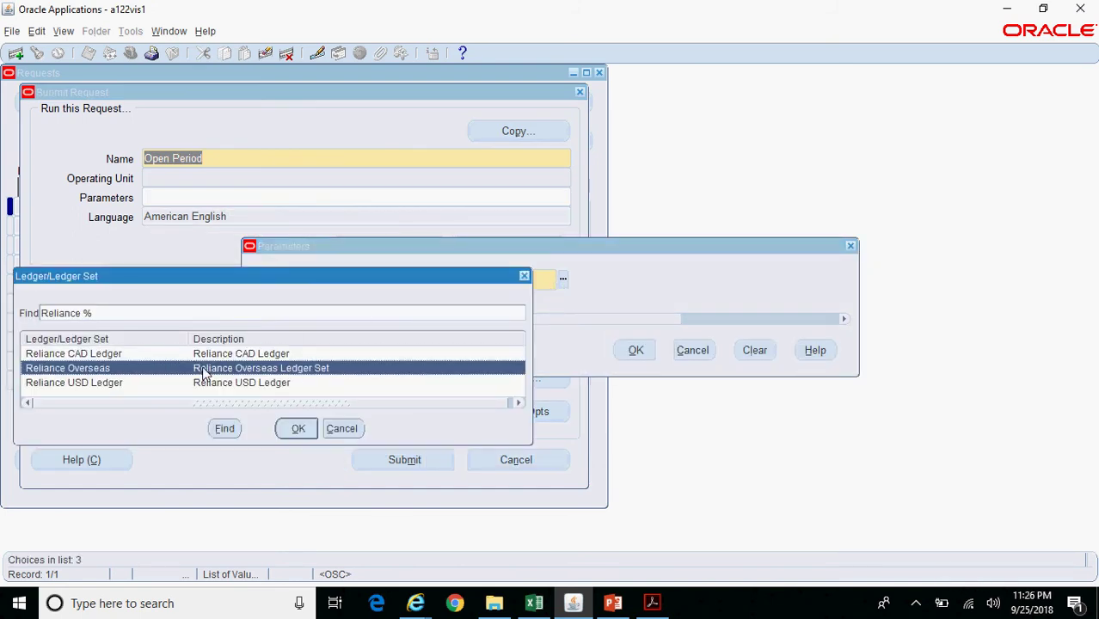
{"action": "left_click", "coordinate": [296, 430]}
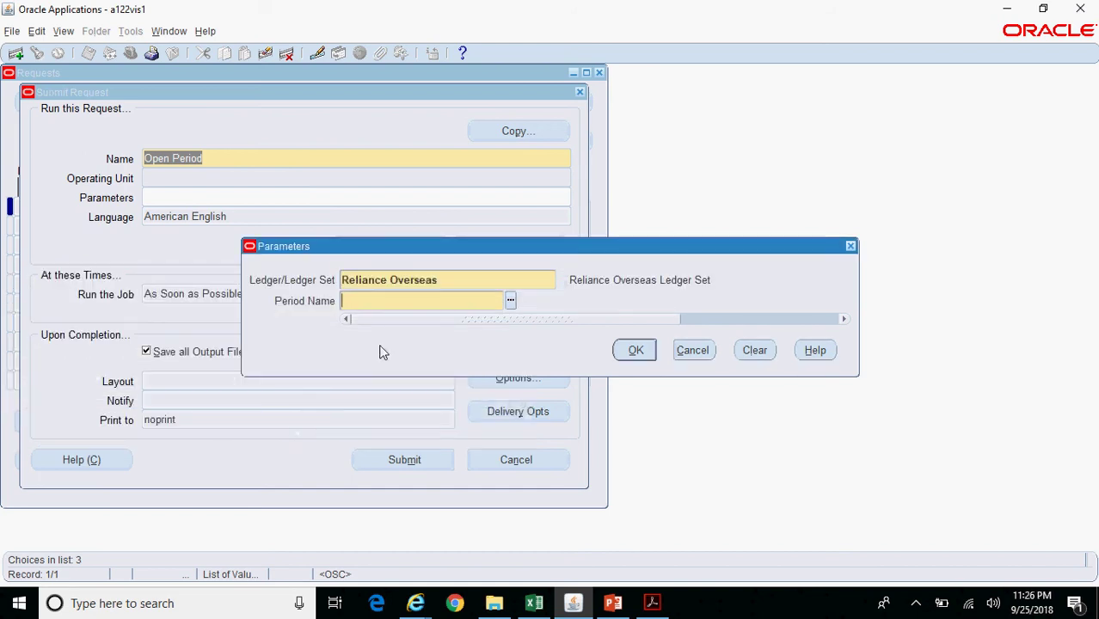
{"action": "left_click", "coordinate": [512, 302]}
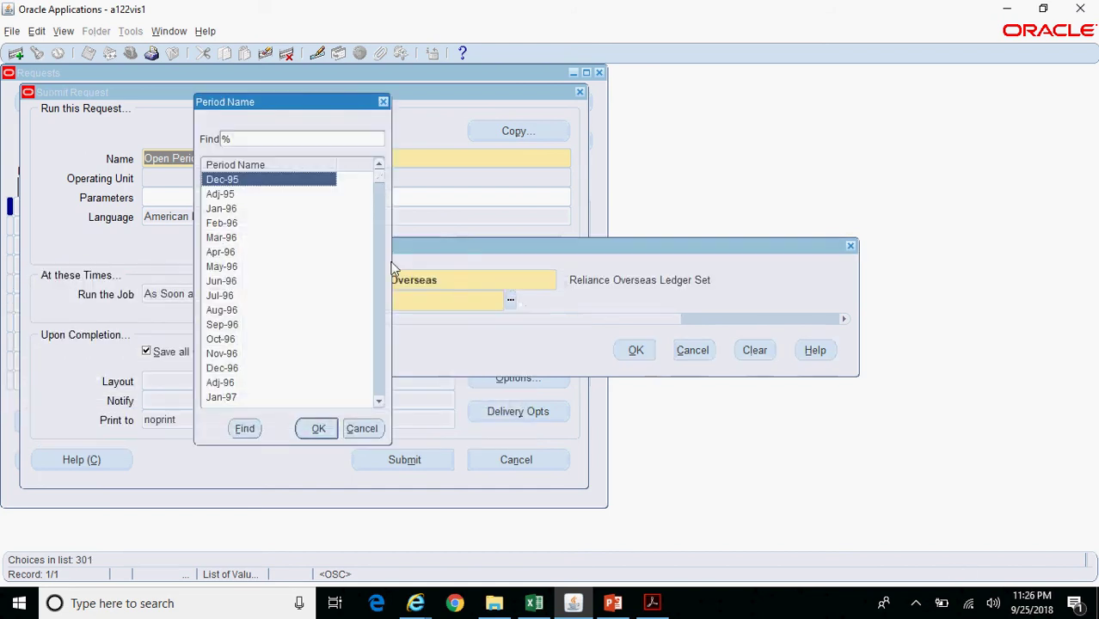
{"action": "left_click_drag", "start_coordinate": [379, 176], "coordinate": [380, 384]}
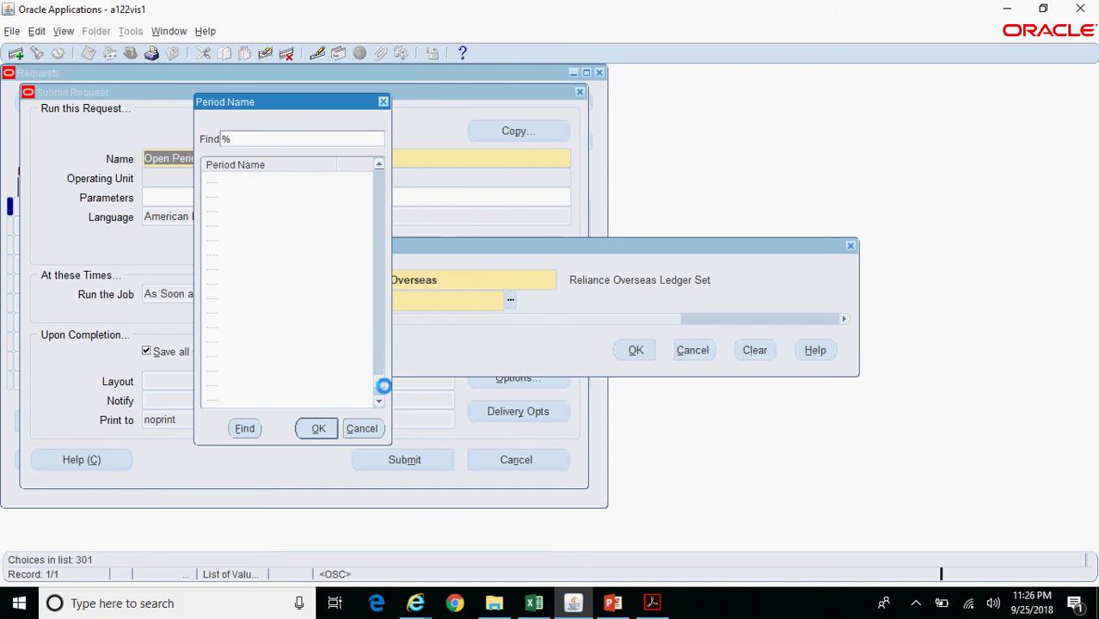
{"action": "left_click", "coordinate": [378, 401]}
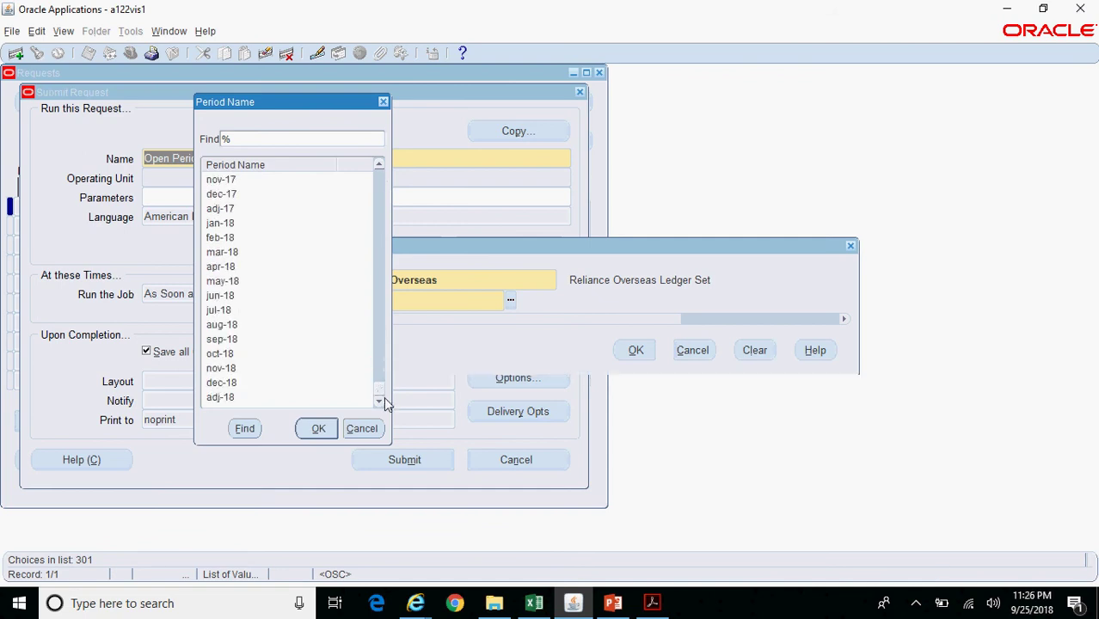
{"action": "left_click", "coordinate": [228, 327]}
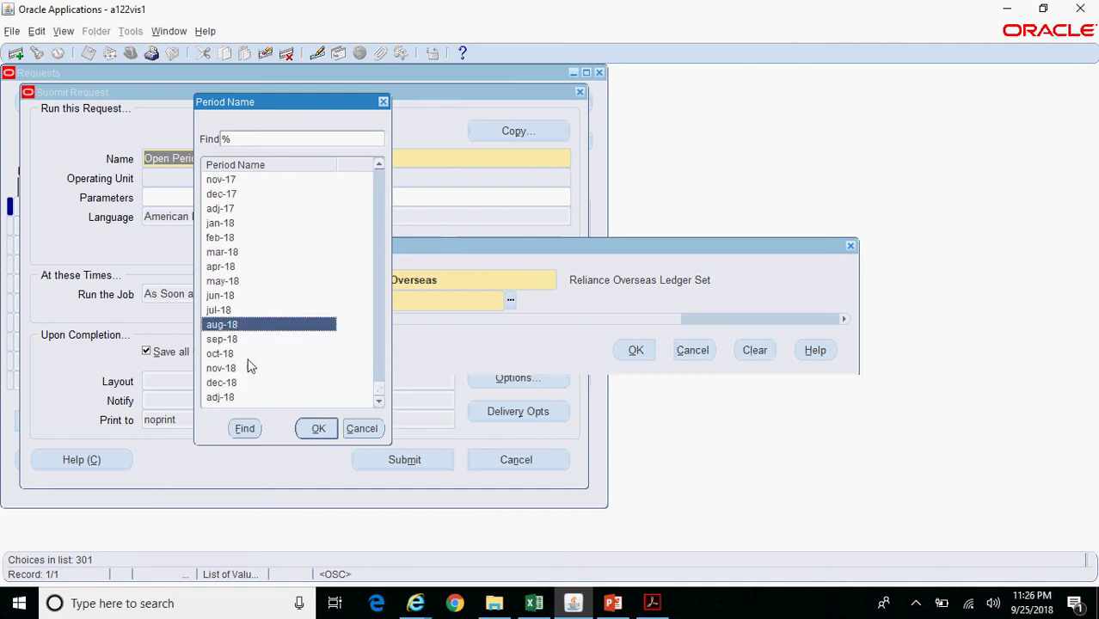
{"action": "left_click", "coordinate": [315, 428]}
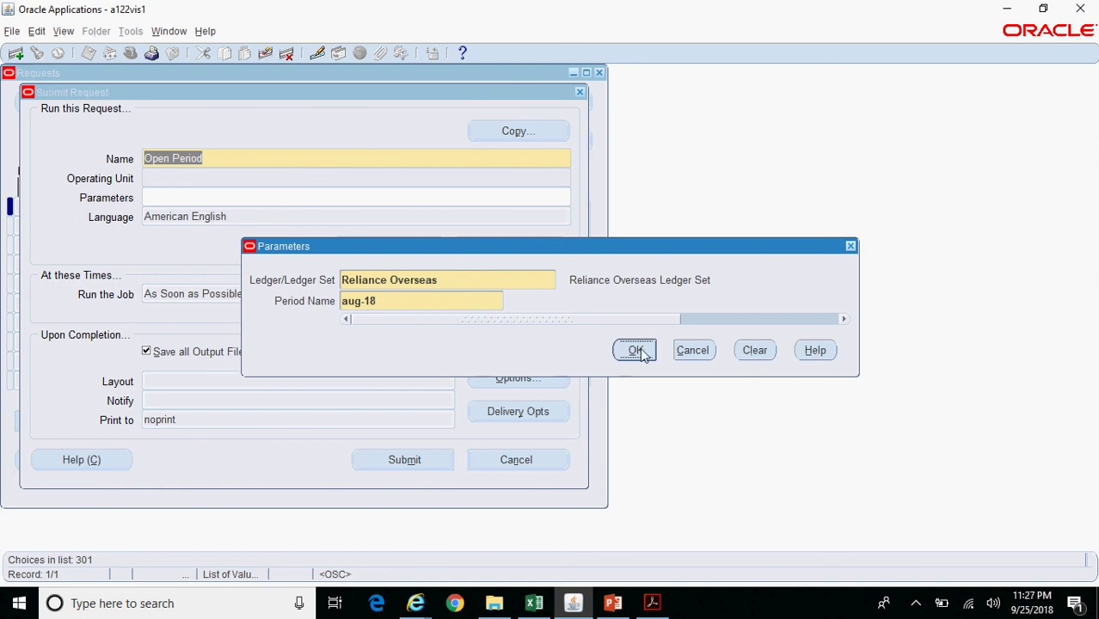
{"action": "left_click", "coordinate": [694, 350]}
- Change the request to the Periods - Close Period program, finding it with "%Close%"
{"action": "type", "text": "%Close%"}
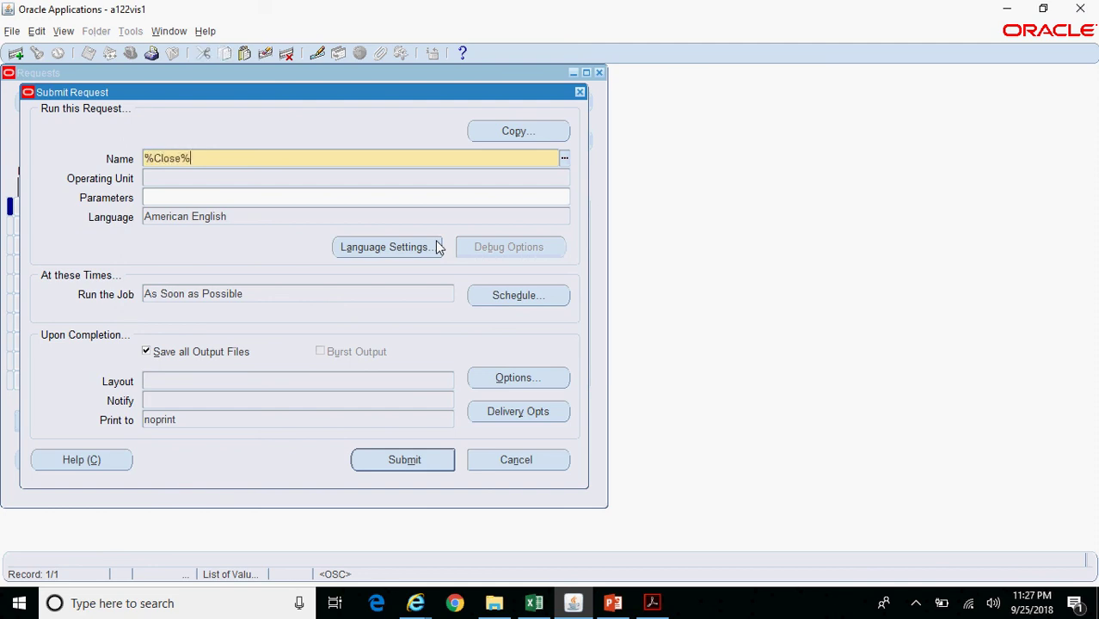
{"action": "key", "text": "Tab"}
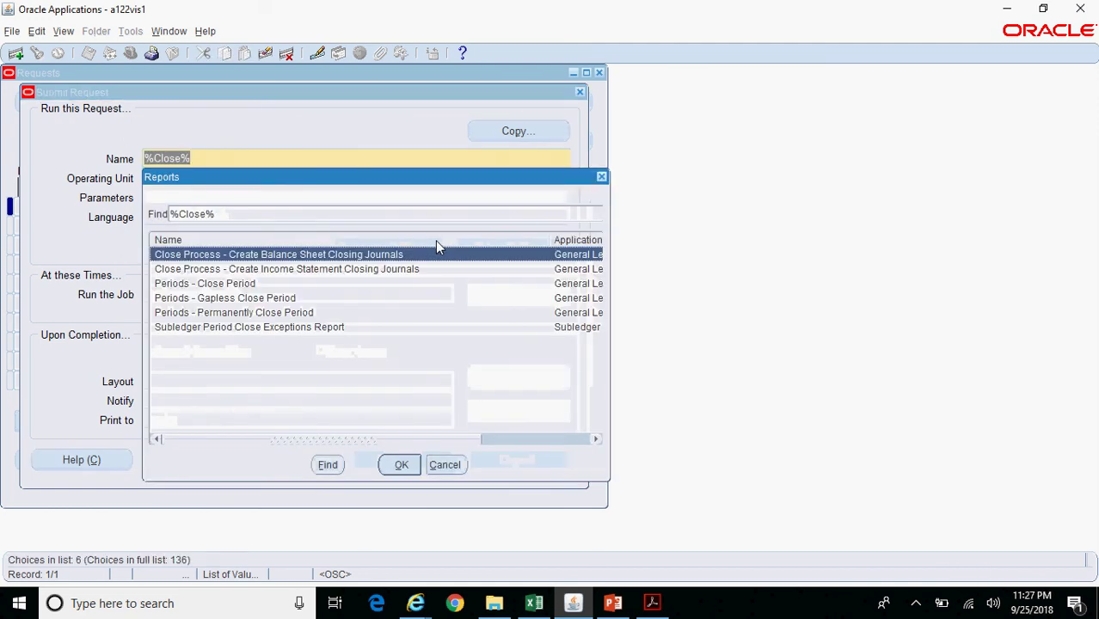
{"action": "key", "text": "Down"}
{"action": "key", "text": "Down"}
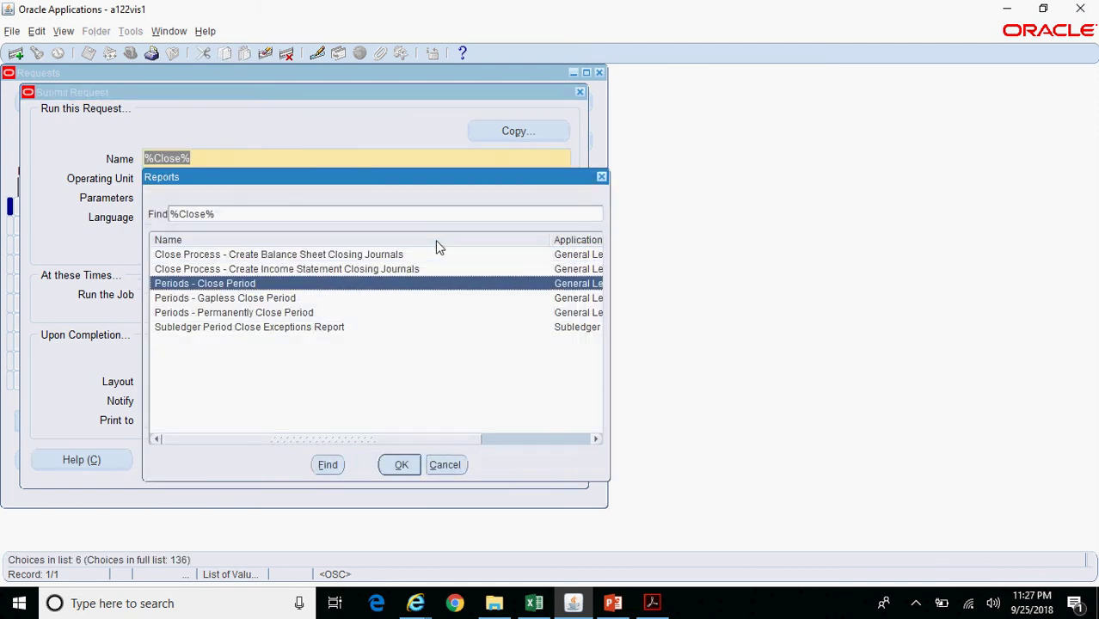
{"action": "key", "text": "Down"}
{"action": "key", "text": "Up"}
{"action": "key", "text": "Return"}
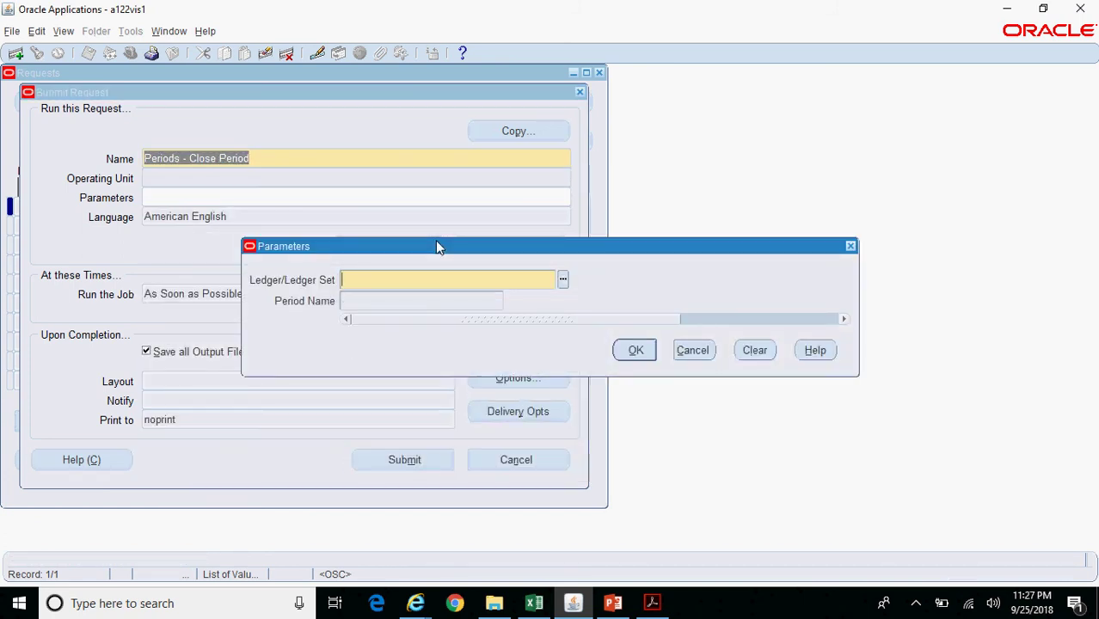
- Choose the Reliance Overseas ledger set for the close period parameters, inspect the period name choices, and cancel the request
{"action": "type", "text": "Reliance"}
{"action": "key", "text": "Tab"}
{"action": "key", "text": "Down"}
{"action": "key", "text": "Return"}
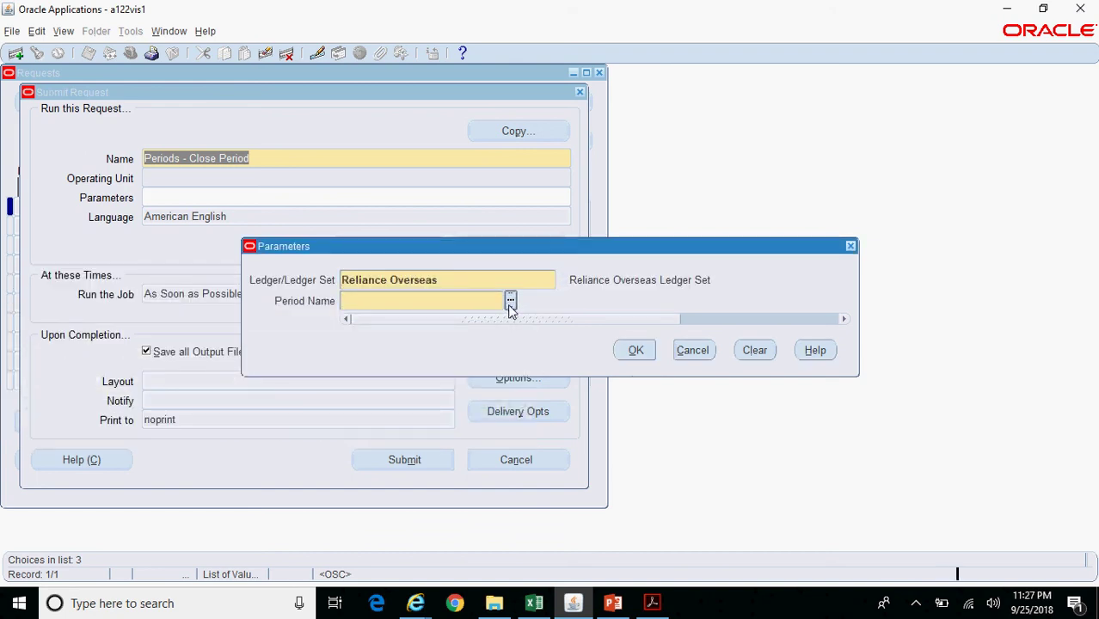
{"action": "left_click", "coordinate": [510, 300]}
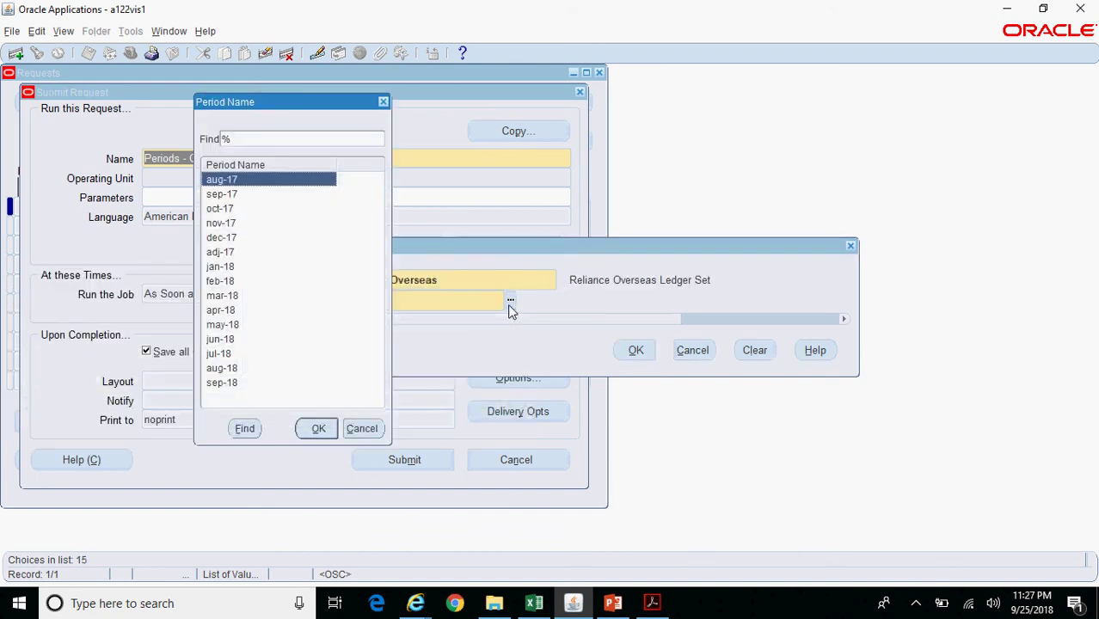
{"action": "left_click", "coordinate": [367, 428]}
{"action": "left_click", "coordinate": [696, 352]}
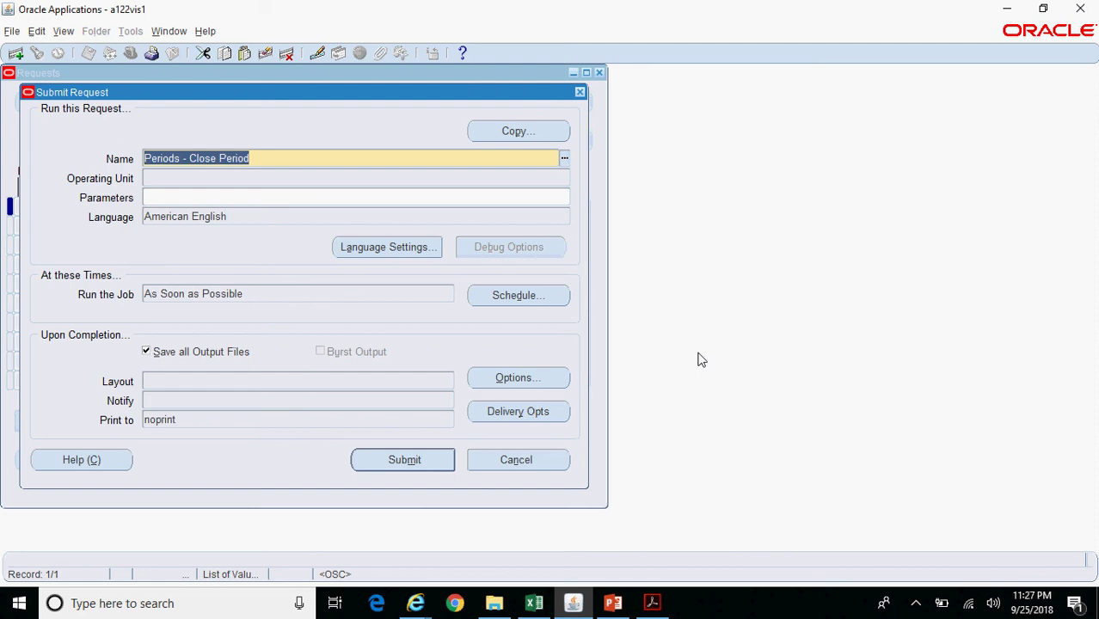
{"action": "left_click", "coordinate": [528, 466]}
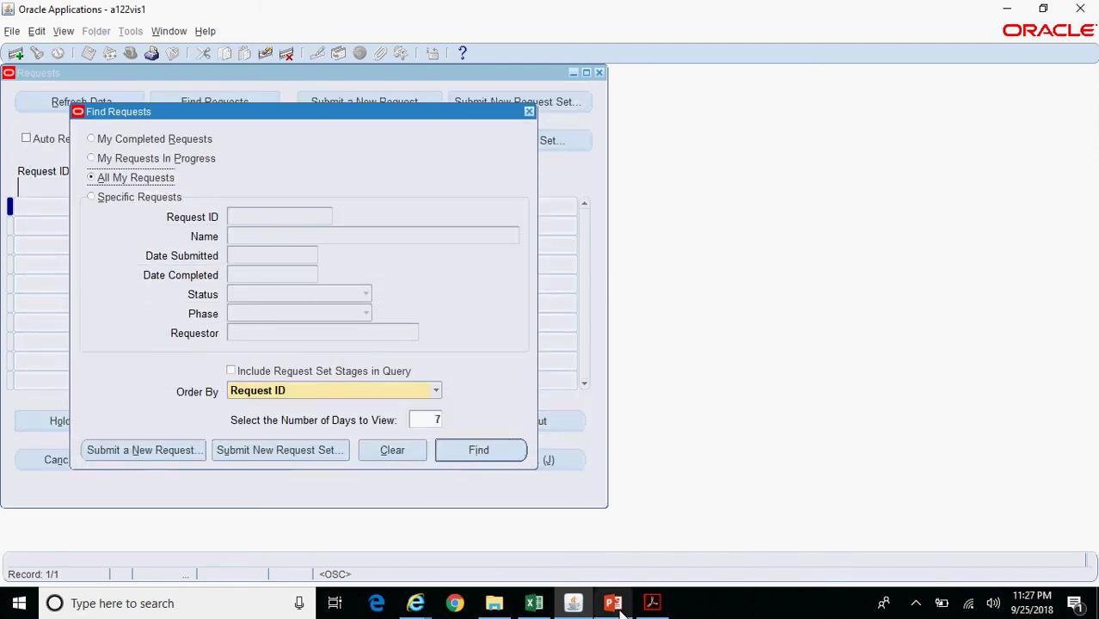
- Switch to the Excel checklist and review the period reopening note and the After Period Closure items on FSG reports, translation and consolidation
{"action": "left_click", "coordinate": [534, 606]}
{"action": "left_click", "coordinate": [252, 494]}
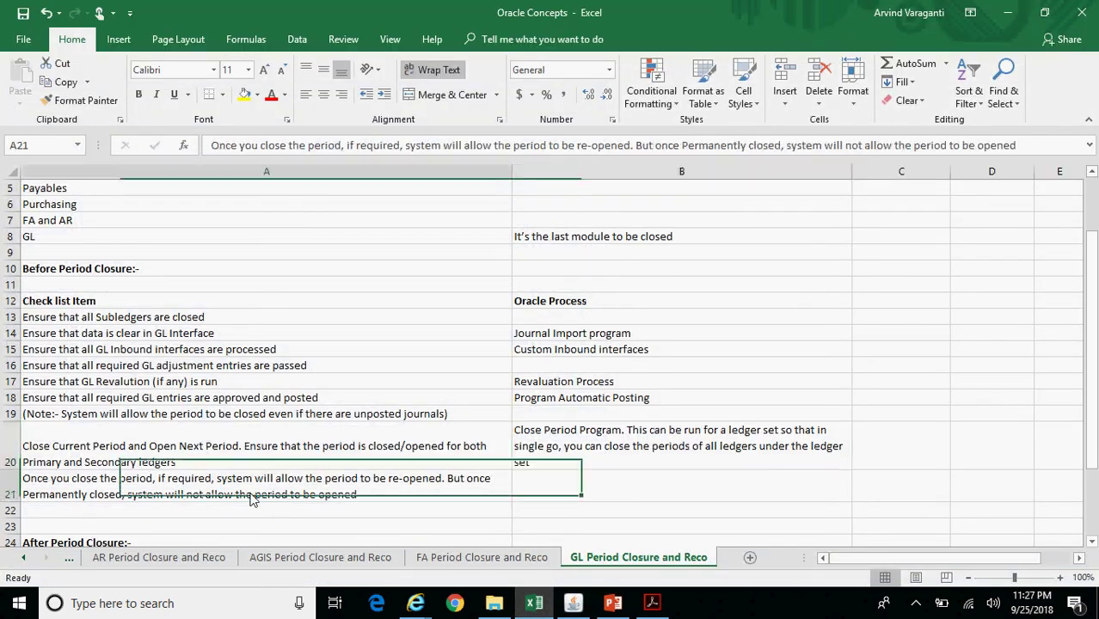
{"action": "key", "text": "Down"}
{"action": "key", "text": "Down"}
{"action": "key", "text": "Down"}
{"action": "key", "text": "Down"}
{"action": "key", "text": "Down"}
{"action": "key", "text": "Down"}
{"action": "key", "text": "Down"}
{"action": "key", "text": "Down"}
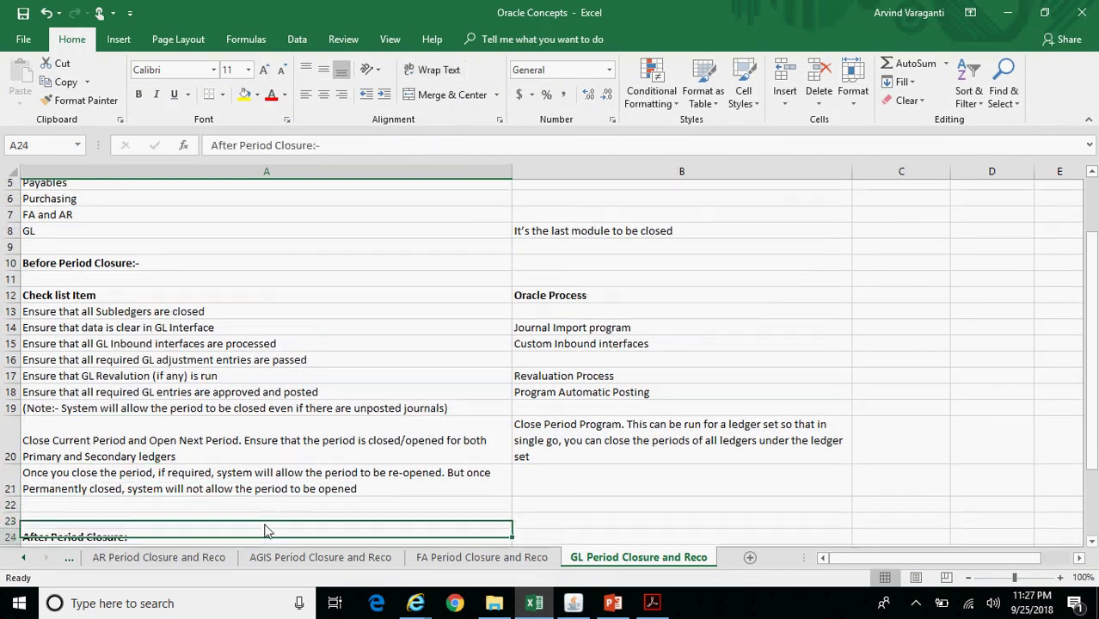
{"action": "key", "text": "Up"}
{"action": "key", "text": "Up"}
{"action": "key", "text": "Up"}
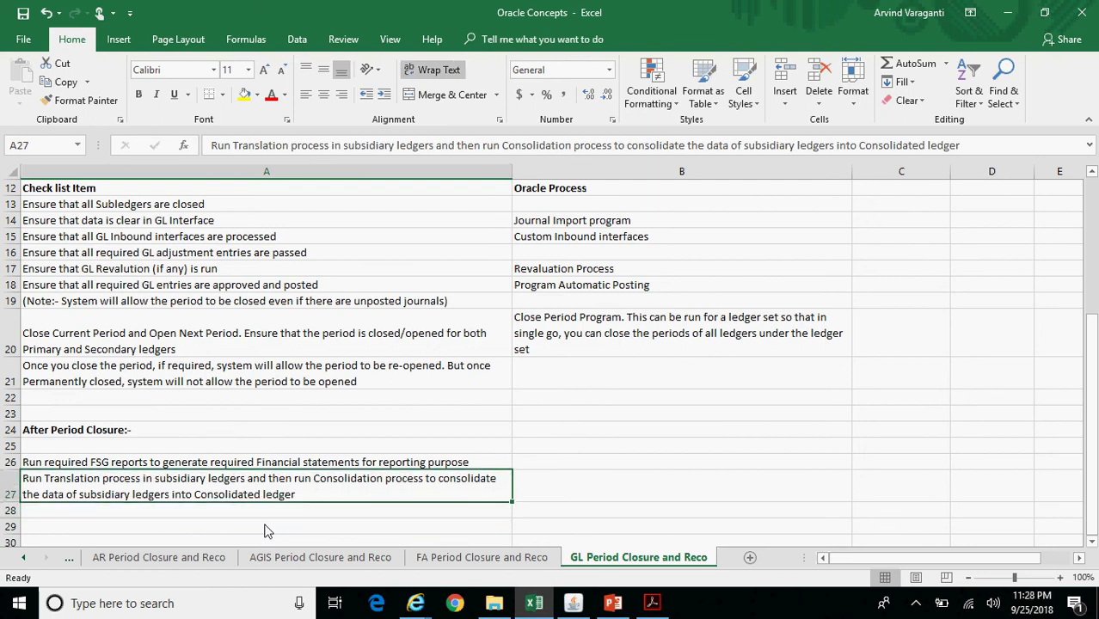